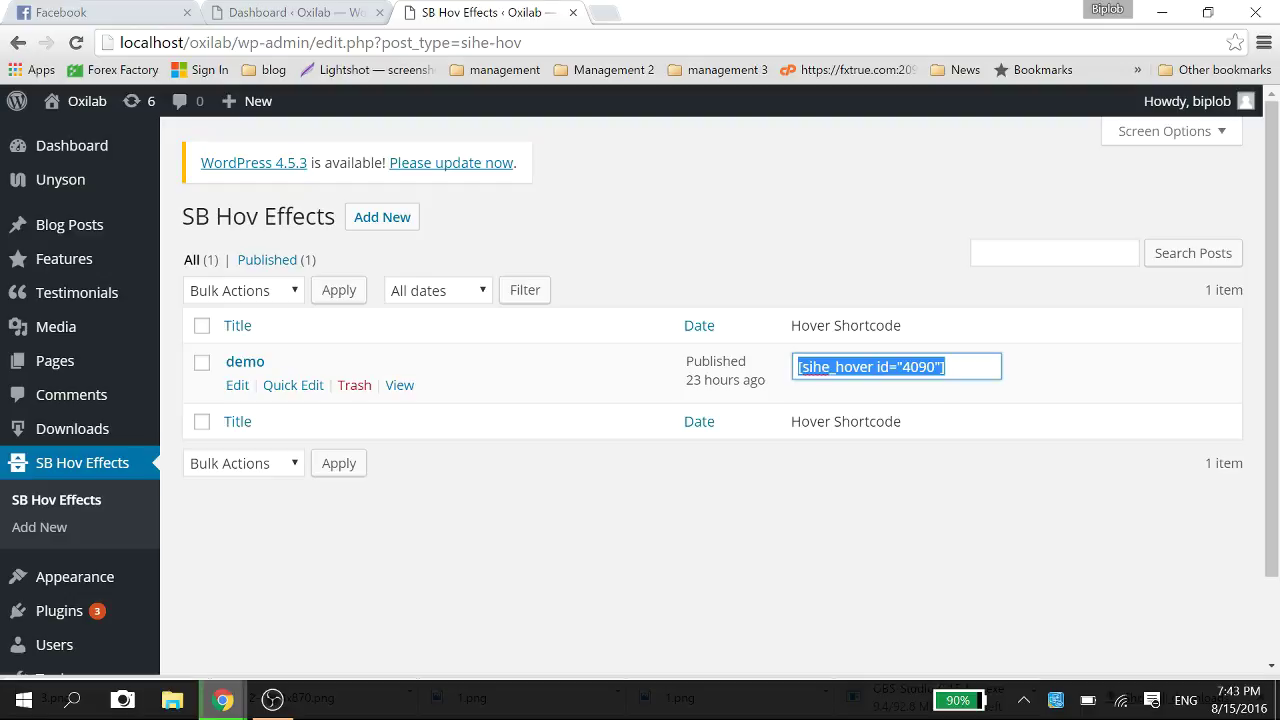
# Step: Start a new SB Hov Effects item
pyautogui.moveTo(948, 366); pyautogui.dragTo(798, 366)
pyautogui.click(771, 531)
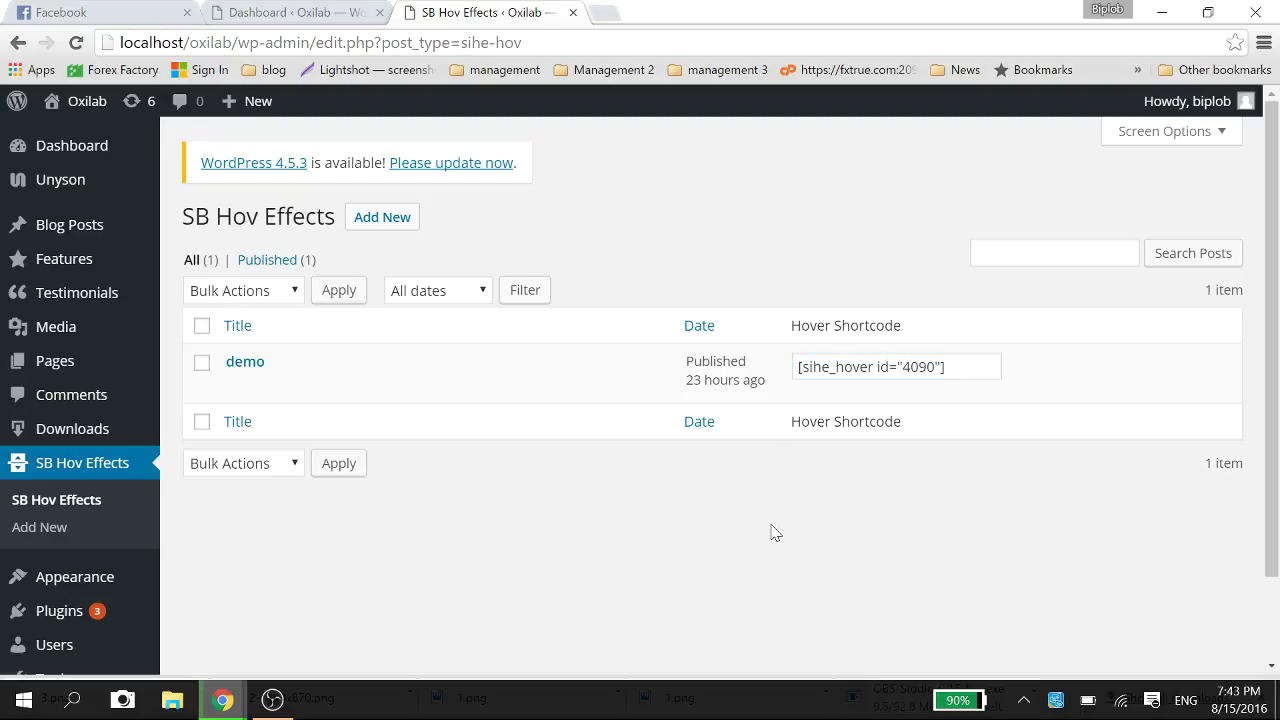
pyautogui.click(378, 220)
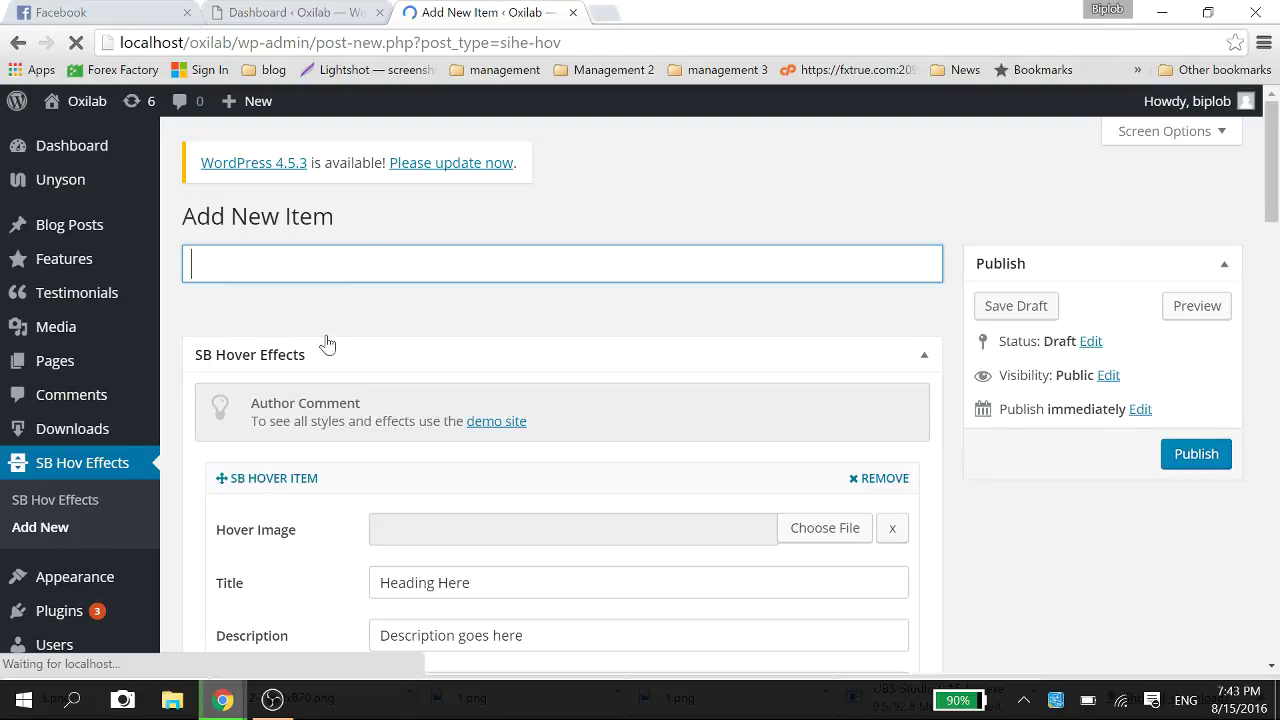
# Step: Open the plugin's demo site, close the Dashboard page, and examine the Style Circle, Effect 1 example
pyautogui.moveTo(251, 421); pyautogui.dragTo(560, 434)
pyautogui.click(520, 424)
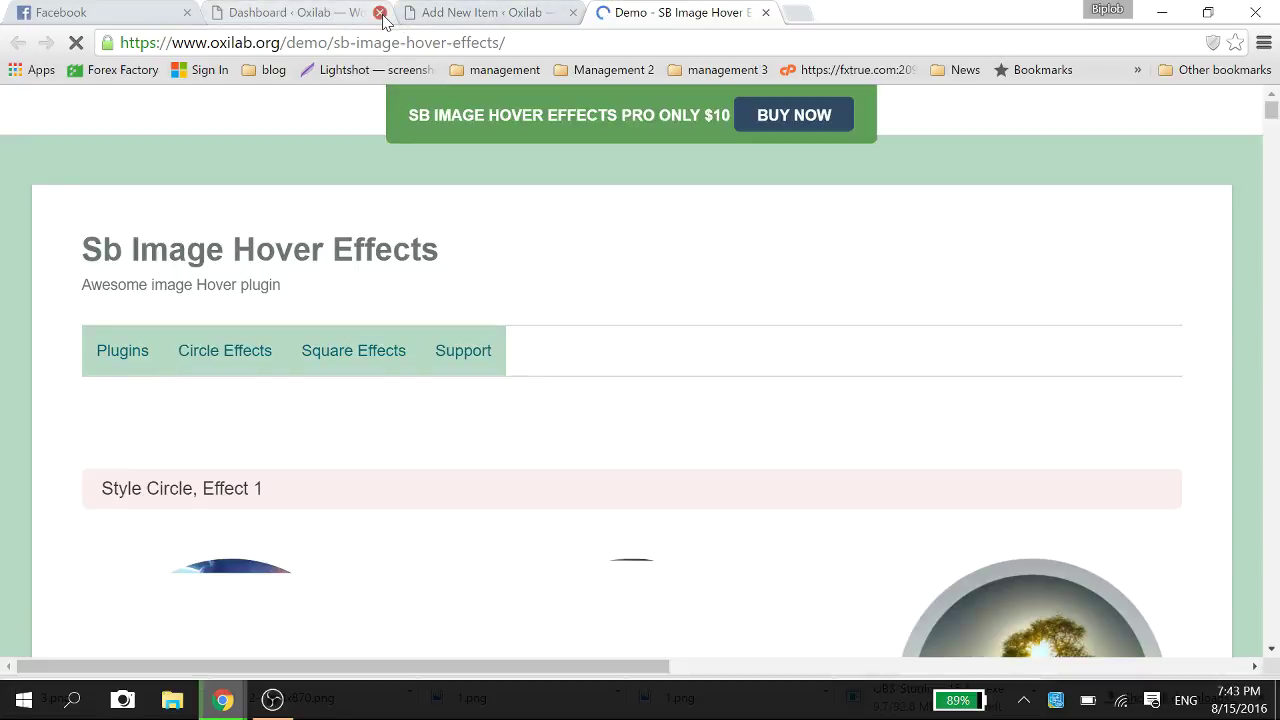
pyautogui.click(380, 13)
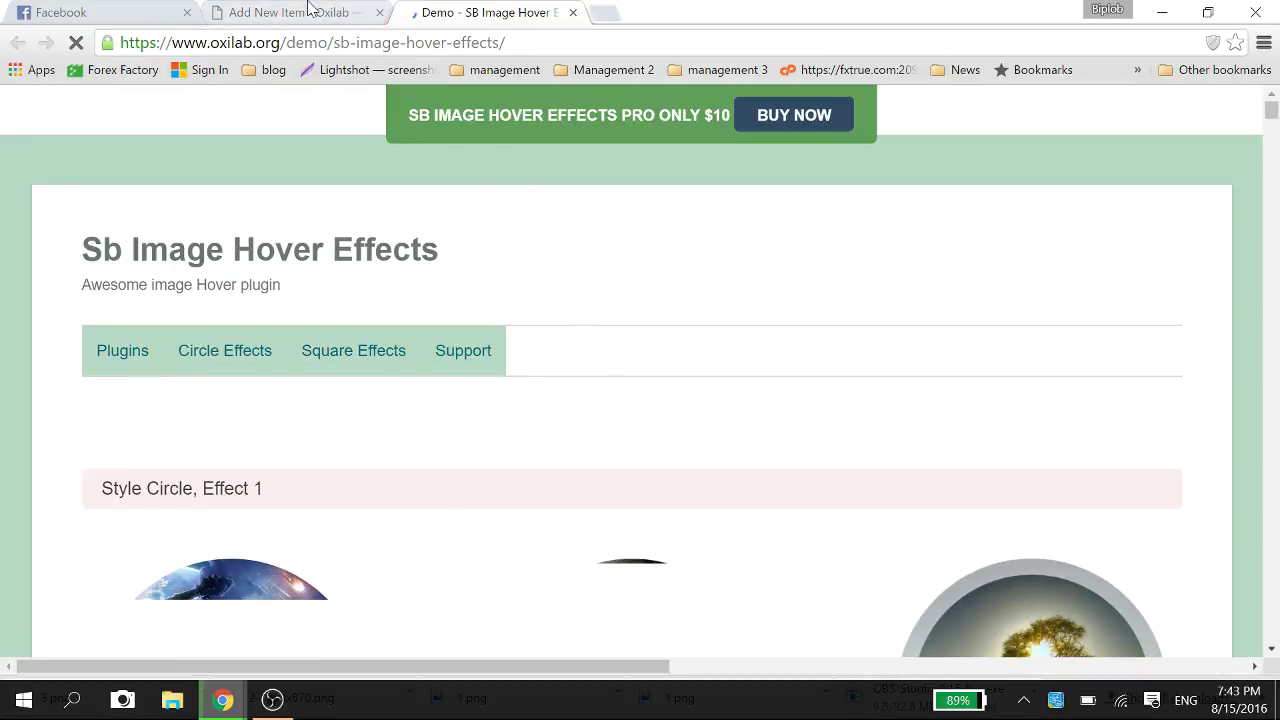
pyautogui.scroll(-3, 689, 449)
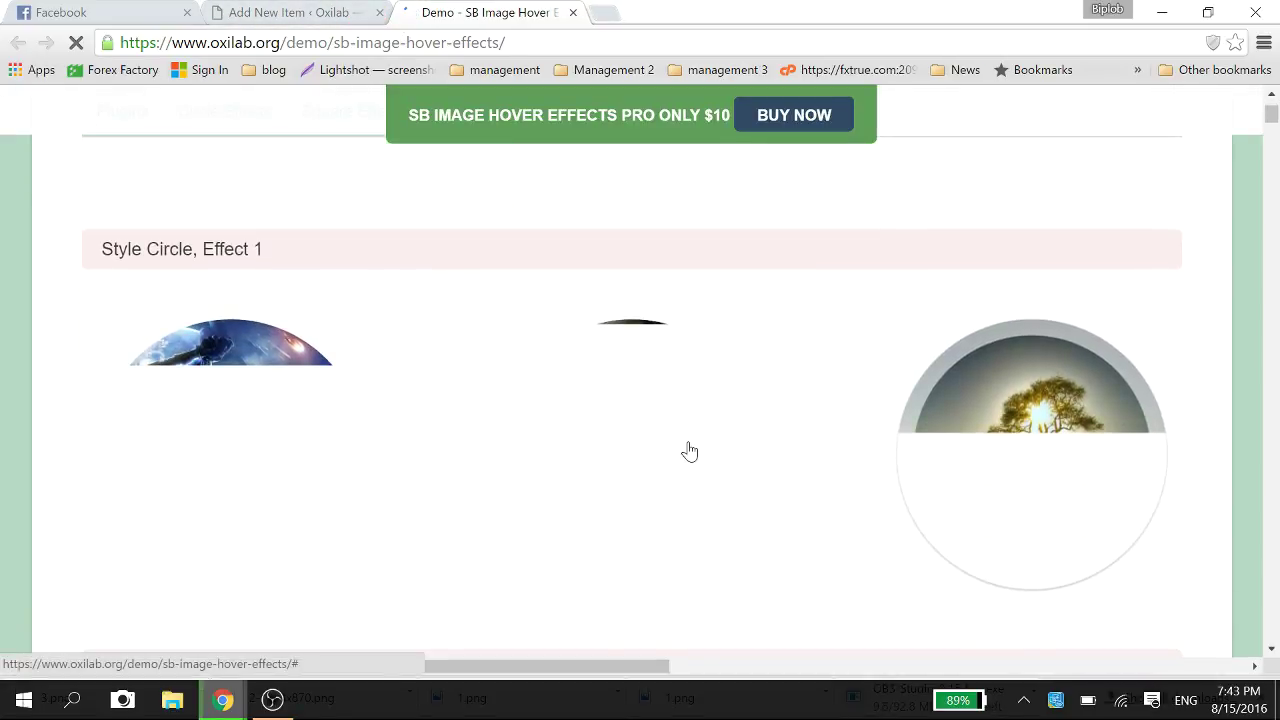
pyautogui.scroll(-3, 689, 451)
pyautogui.tripleClick(277, 406)
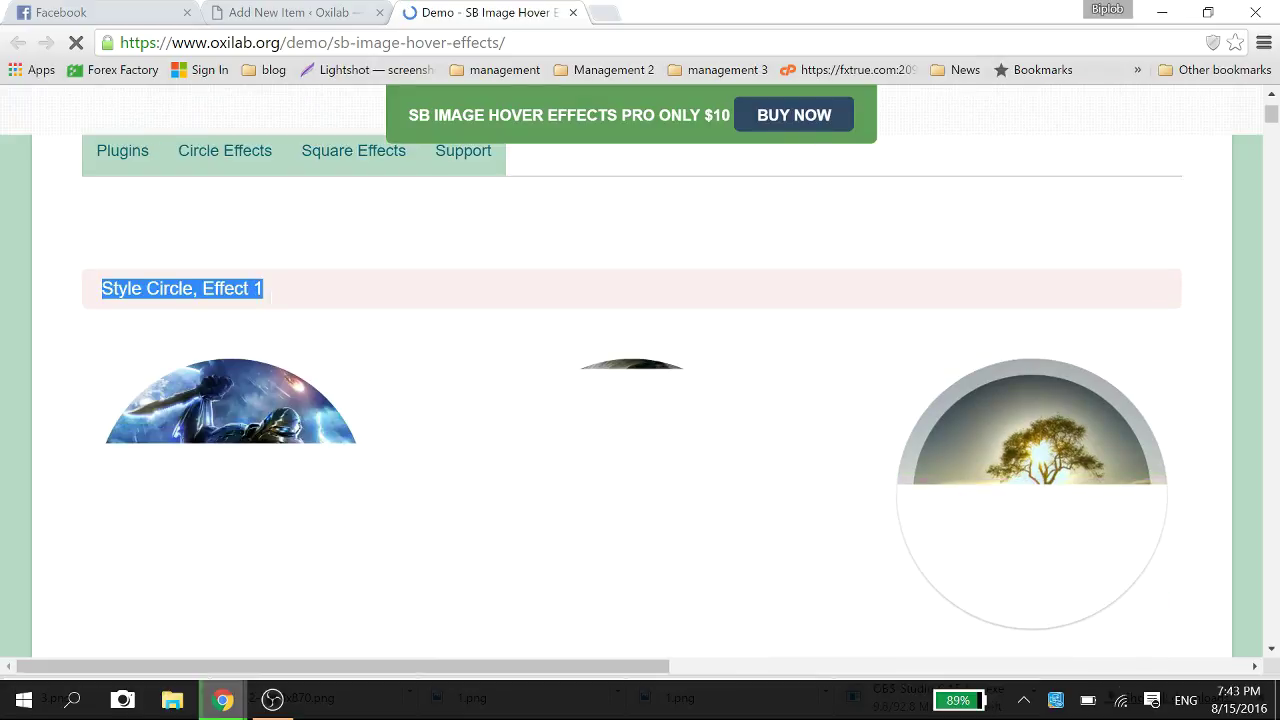
# Step: Return to the new item's form and open the media chooser for the first hover item's image
pyautogui.click(305, 10)
pyautogui.scroll(-2, 751, 323)
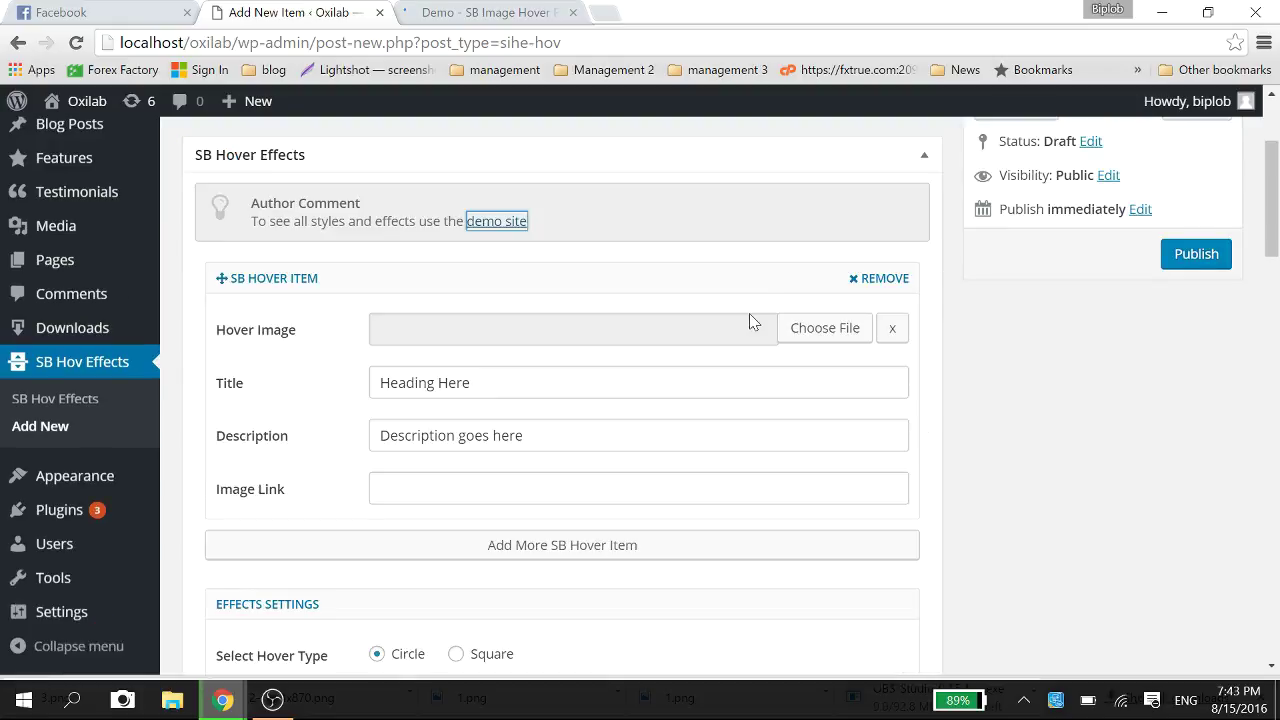
pyautogui.click(797, 289)
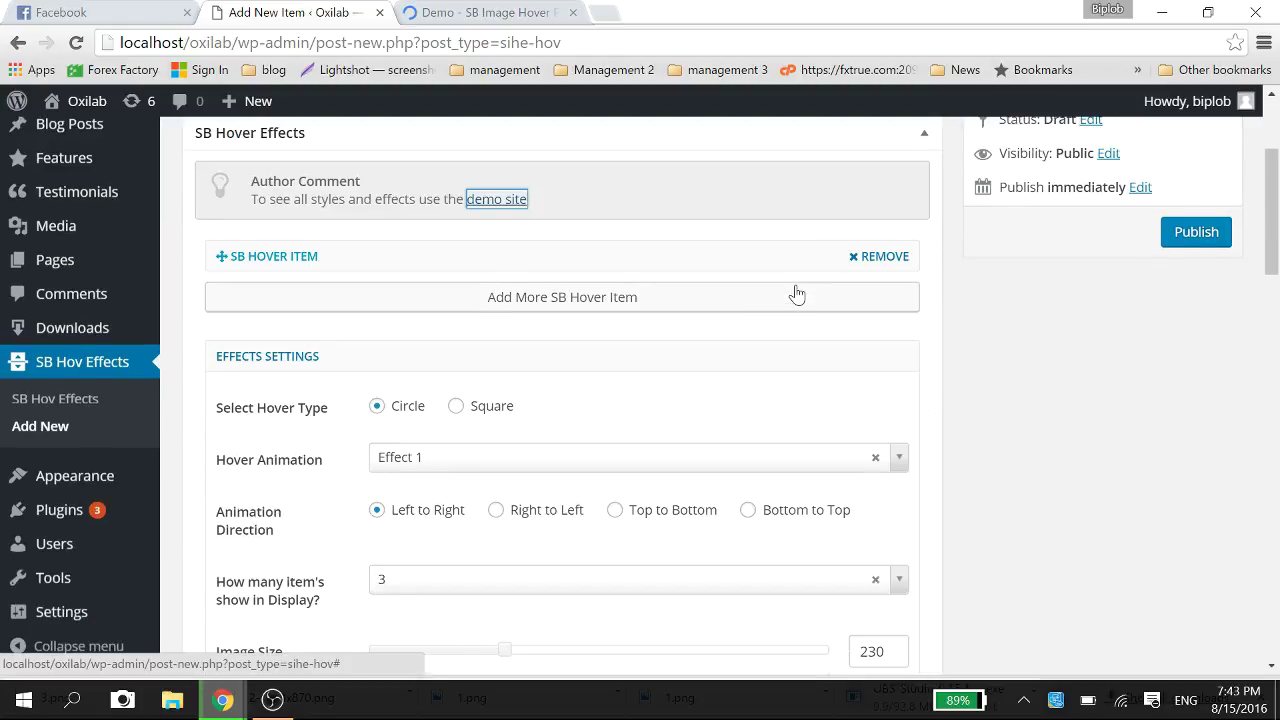
pyautogui.scroll(1, 797, 294)
pyautogui.click(812, 333)
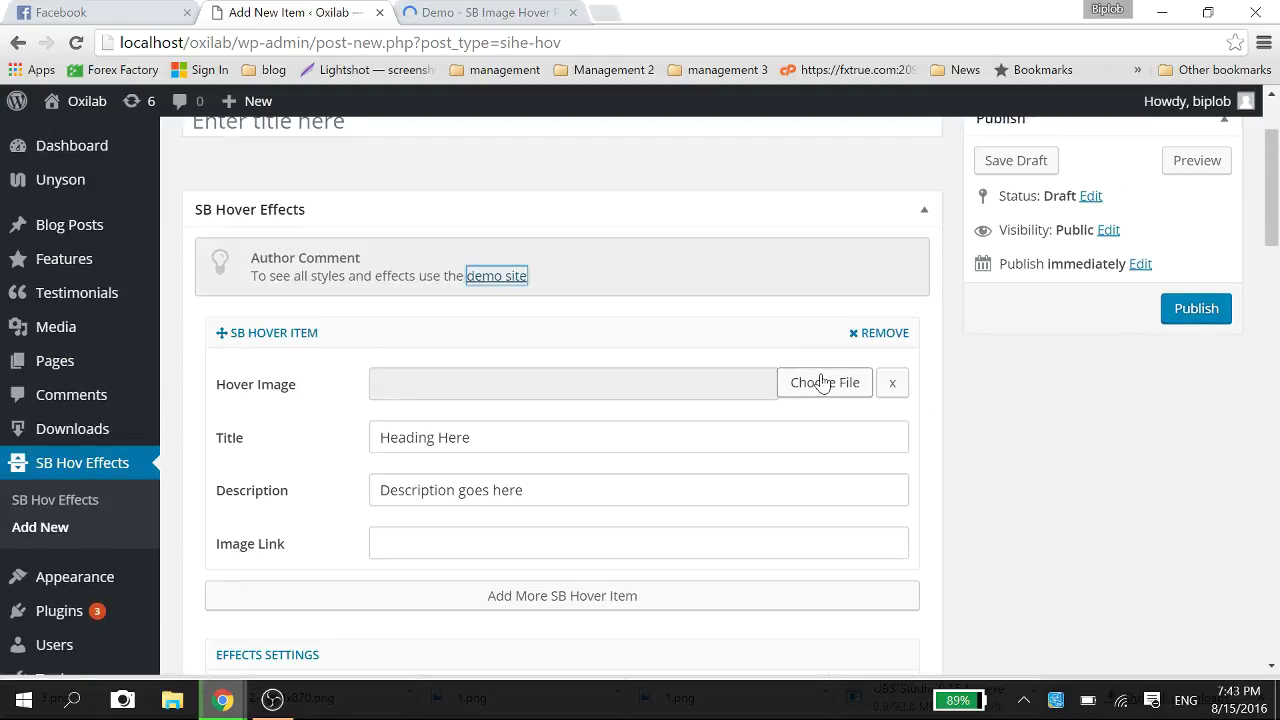
pyautogui.click(822, 383)
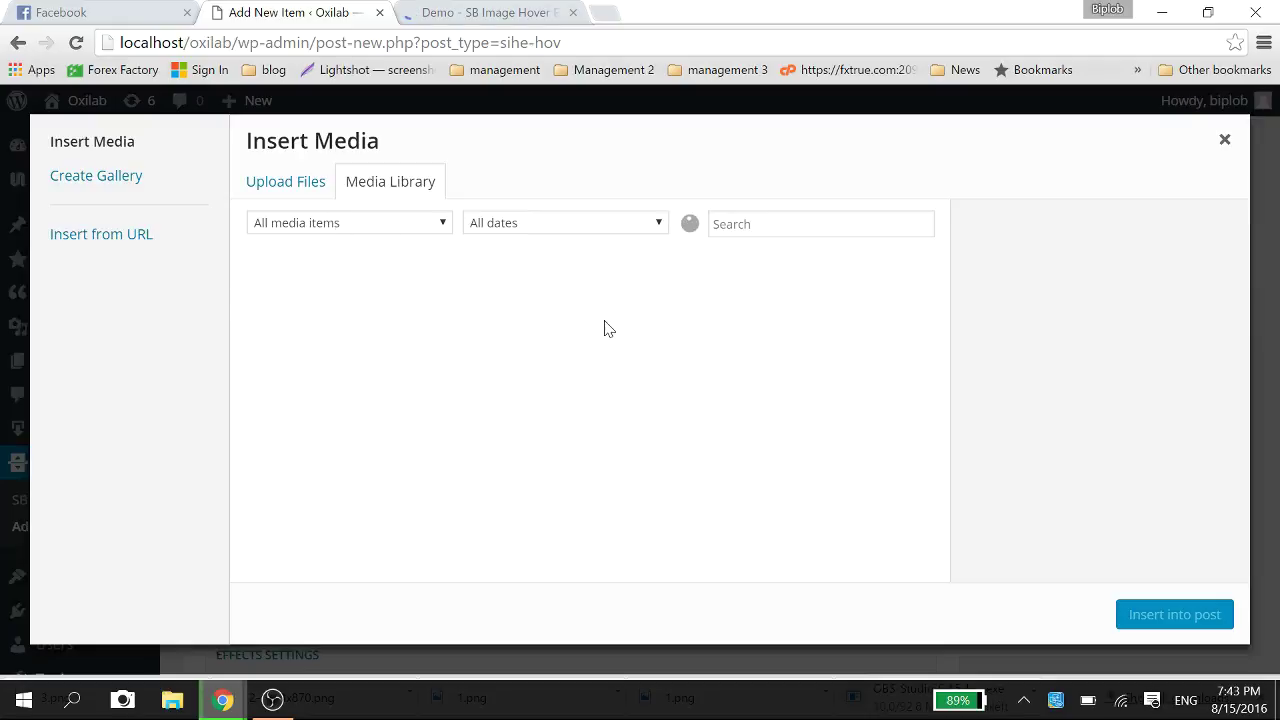
# Step: Upload 1.png, 2-1024x870.png and 3.png from the Desktop, and insert 1.png as the first item's hover image
pyautogui.click(286, 183)
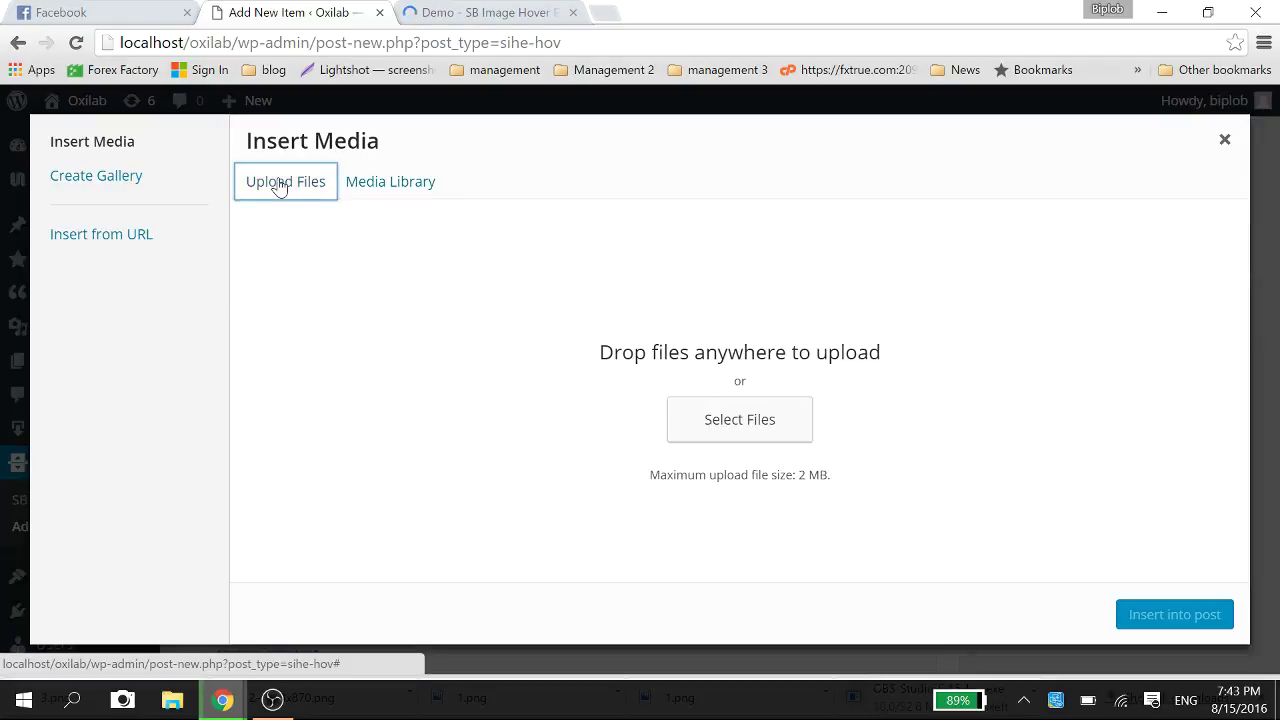
pyautogui.click(740, 419)
pyautogui.scroll(-2, 437, 237)
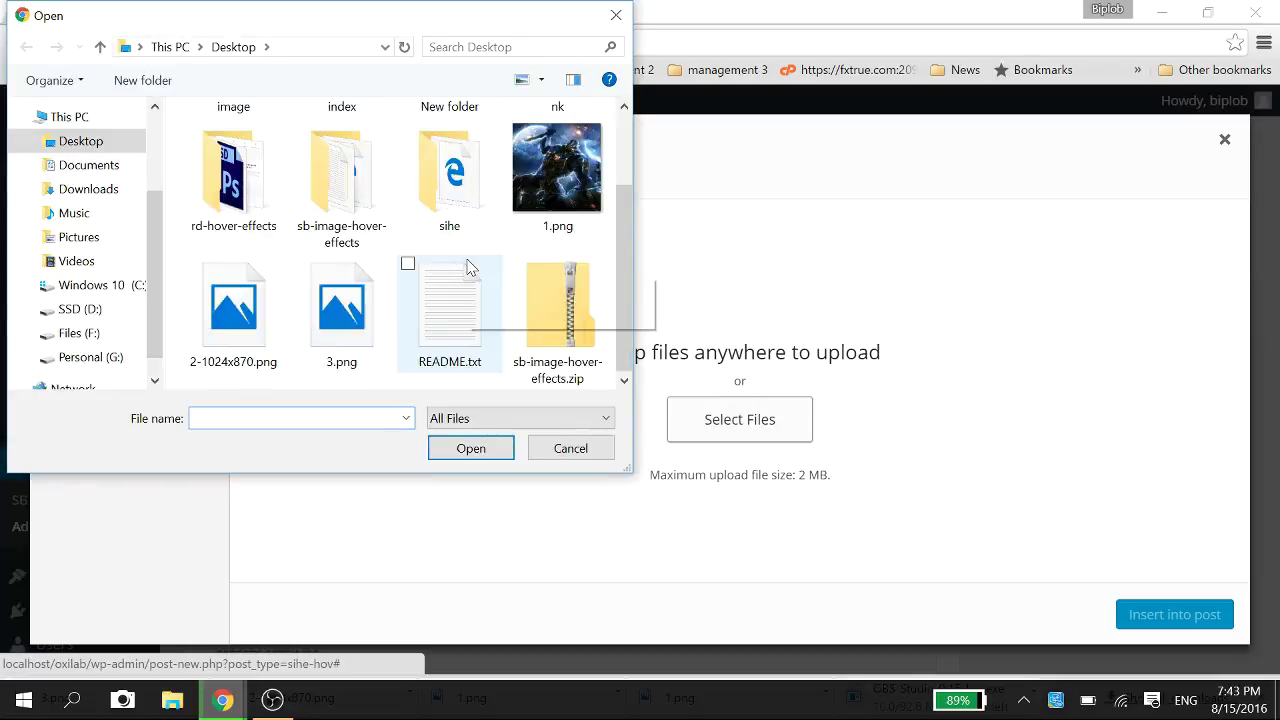
pyautogui.click(543, 179)
pyautogui.keyDown('ctrl'); pyautogui.click(340, 305); pyautogui.keyUp('ctrl')
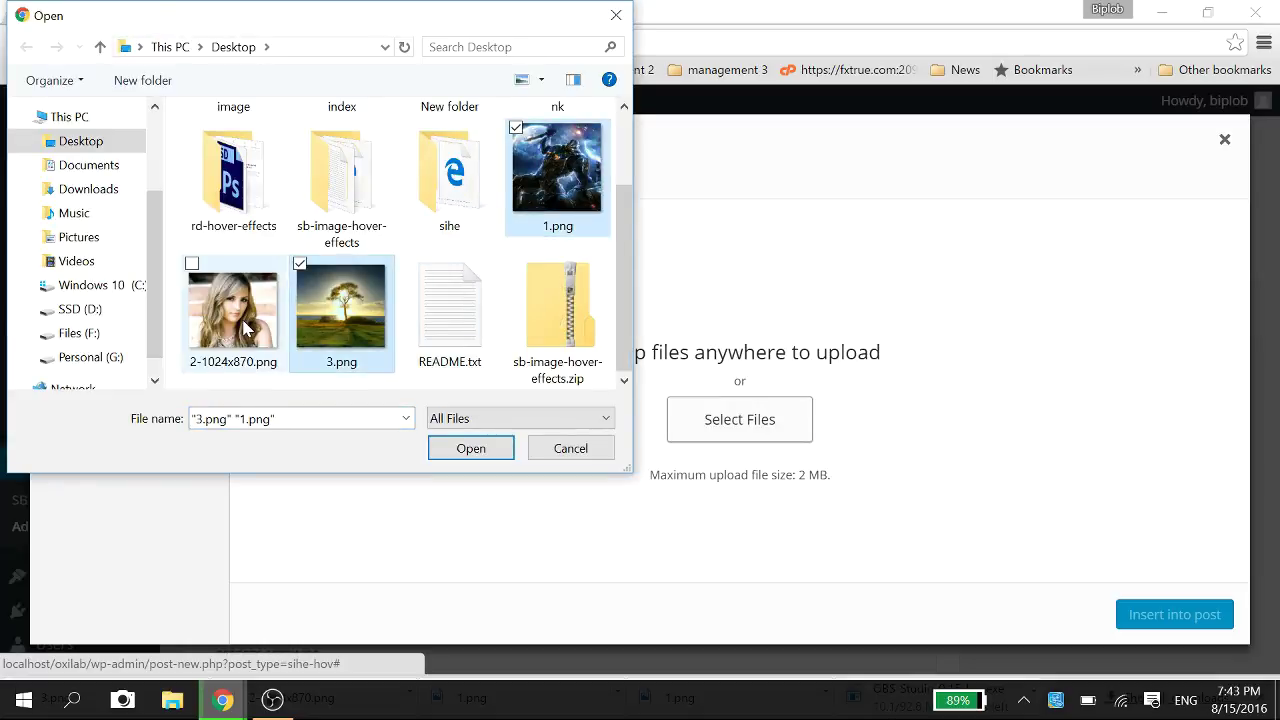
pyautogui.keyDown('ctrl'); pyautogui.click(233, 305); pyautogui.keyUp('ctrl')
pyautogui.click(482, 455)
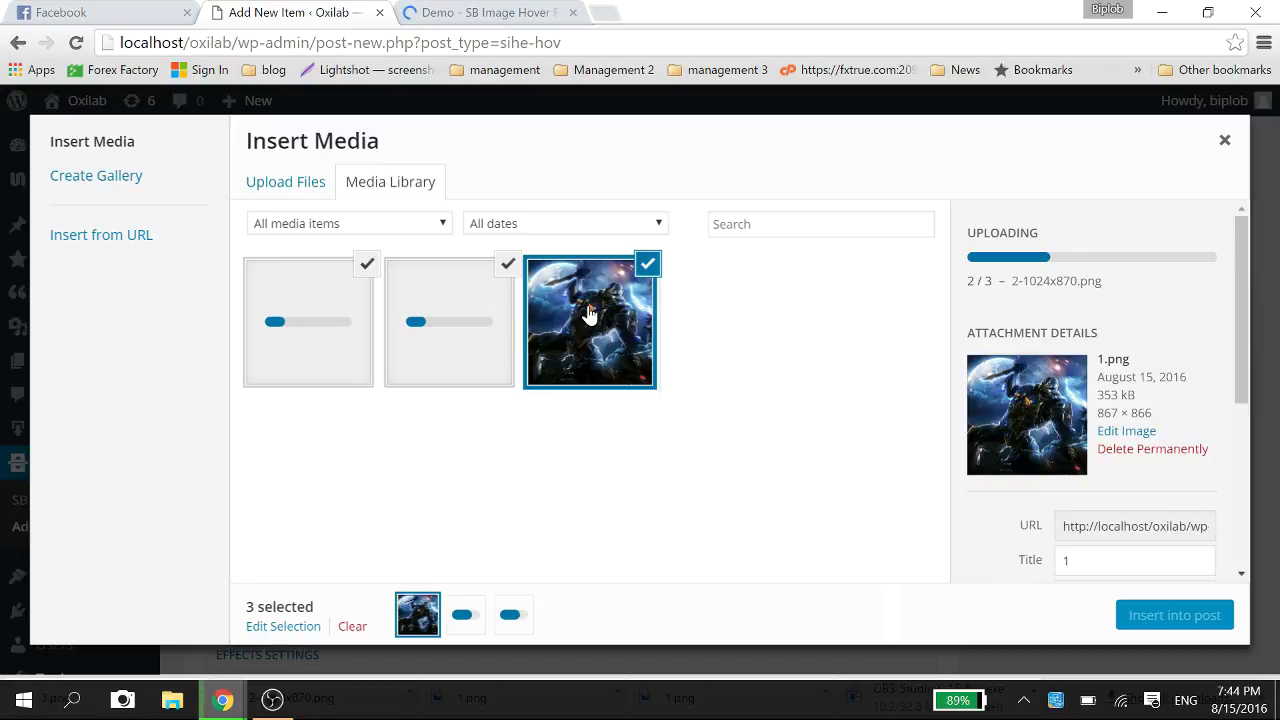
pyautogui.click(589, 315)
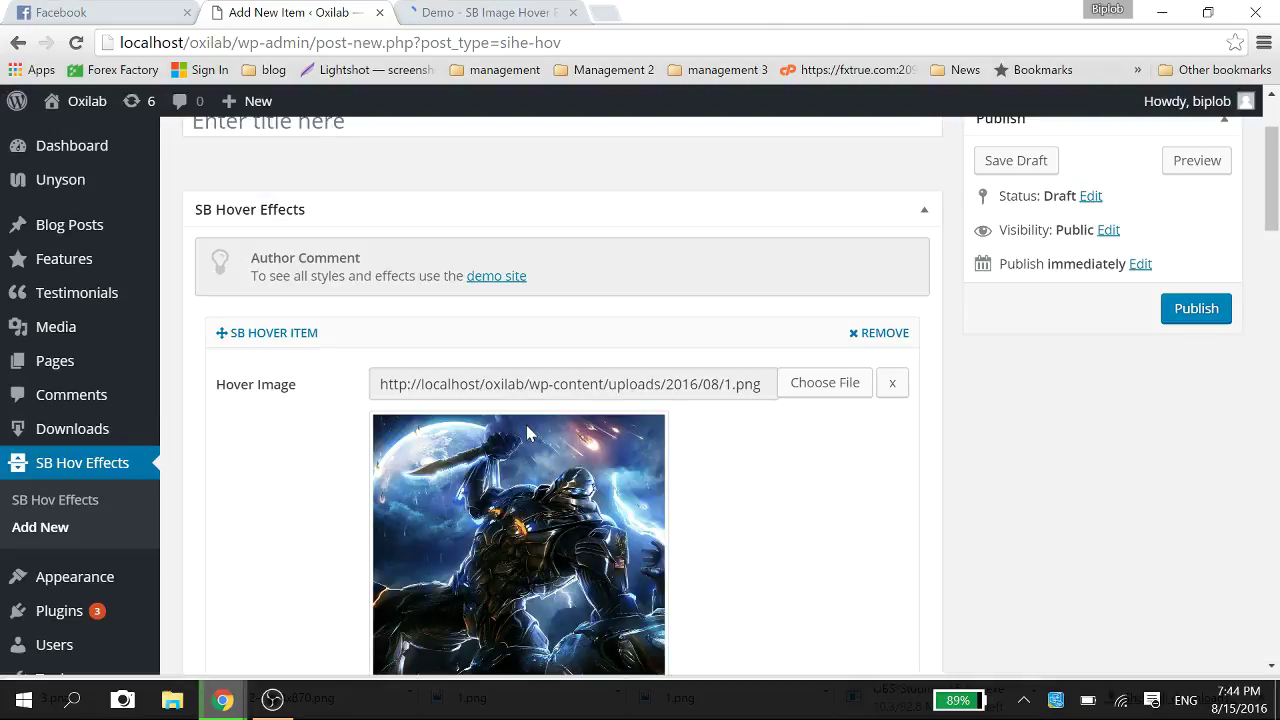
# Step: Set the first hover item's title to "1st Title goes here"
pyautogui.press('Tab')
pyautogui.moveTo(129, 343)
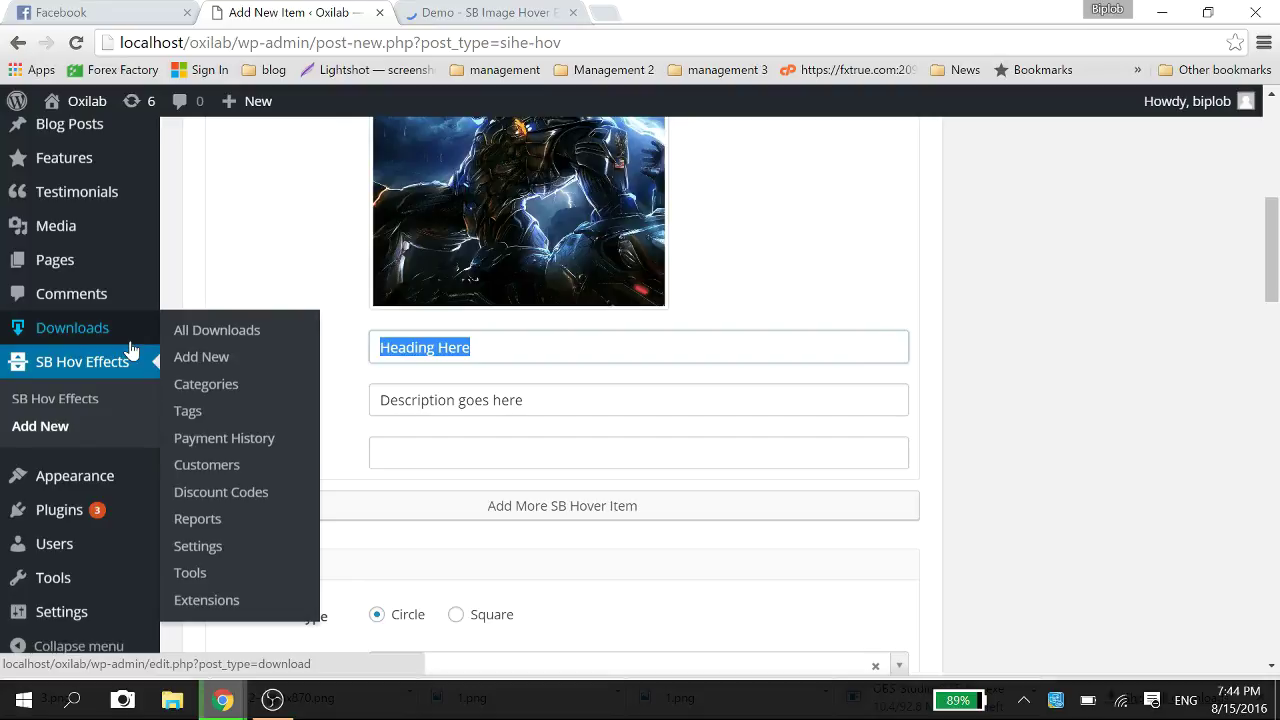
pyautogui.write('I')
pyautogui.write('st')
pyautogui.press('BackSpace')
pyautogui.press('BackSpace')
pyautogui.press('BackSpace')
pyautogui.write('11st Title he')
pyautogui.press('BackSpace')
pyautogui.press('BackSpace')
pyautogui.press('BackSpace')
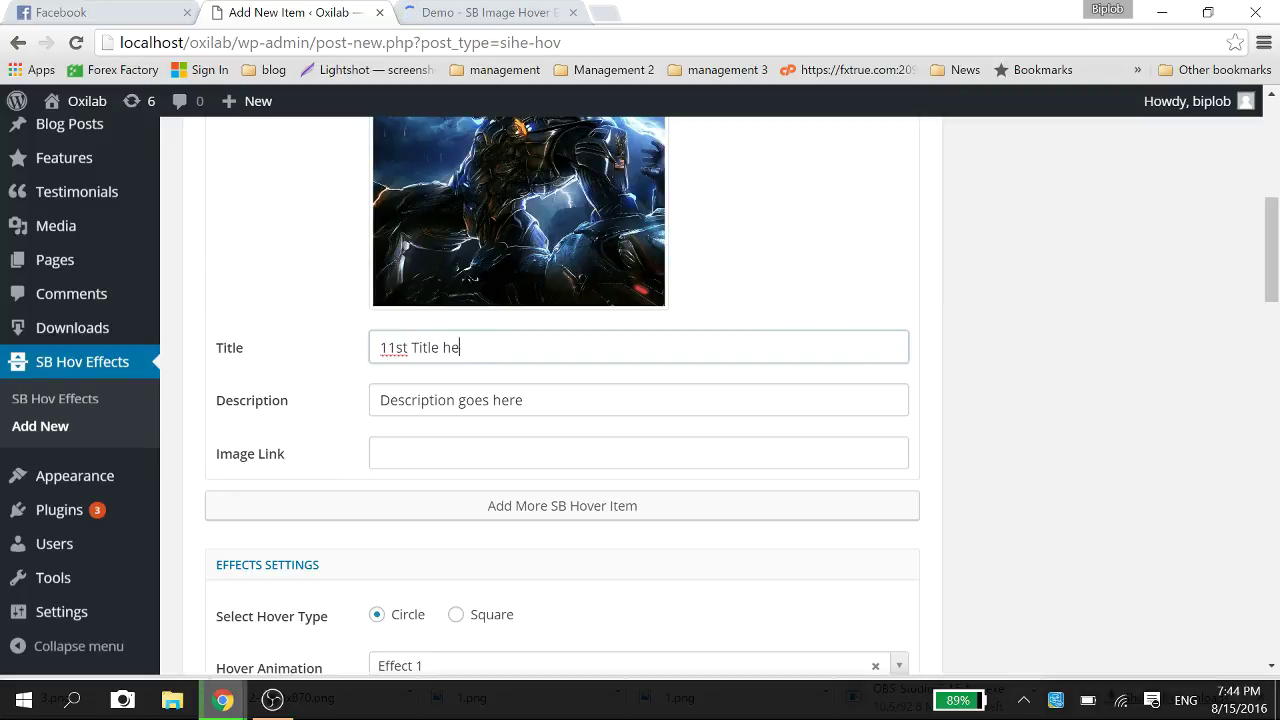
pyautogui.press('BackSpace')
pyautogui.press('BackSpace')
pyautogui.press('BackSpace')
pyautogui.press('BackSpace')
pyautogui.press('BackSpace')
pyautogui.press('BackSpace')
pyautogui.press('BackSpace')
pyautogui.press('BackSpace')
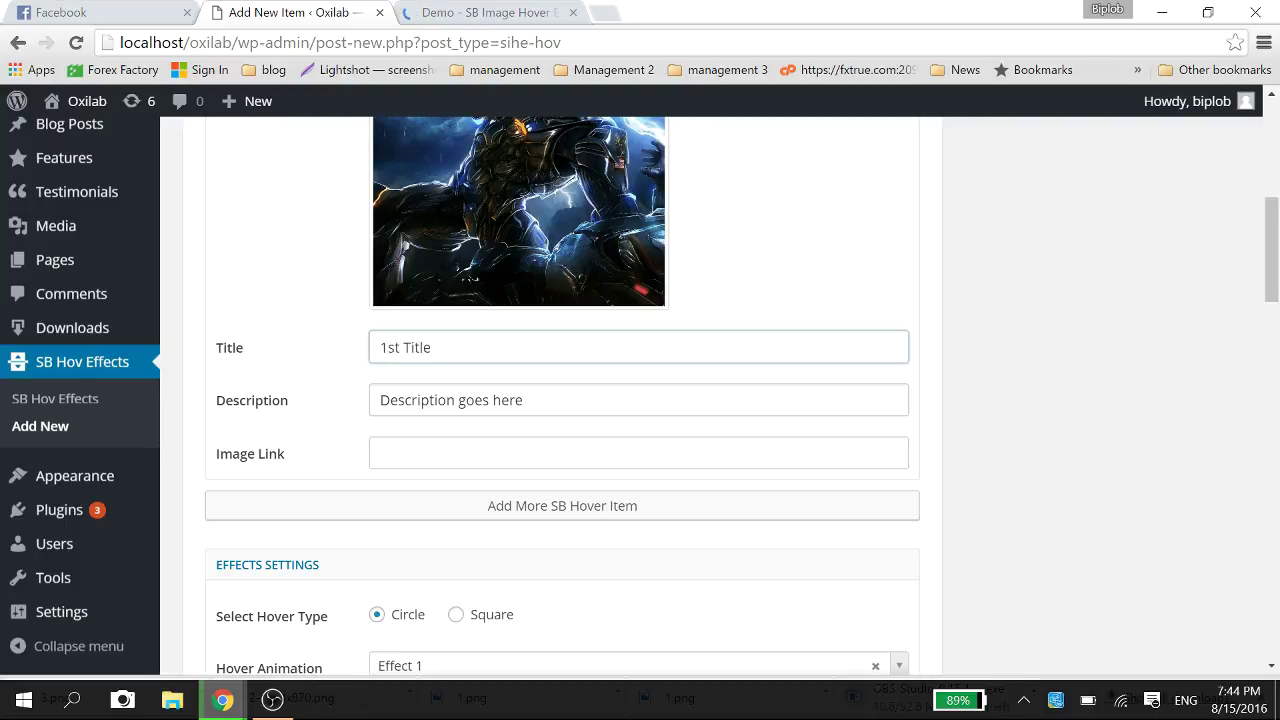
pyautogui.write('1st Title goes here')
pyautogui.moveTo(524, 400); pyautogui.dragTo(357, 414)
pyautogui.press('Left')
pyautogui.write('1st')
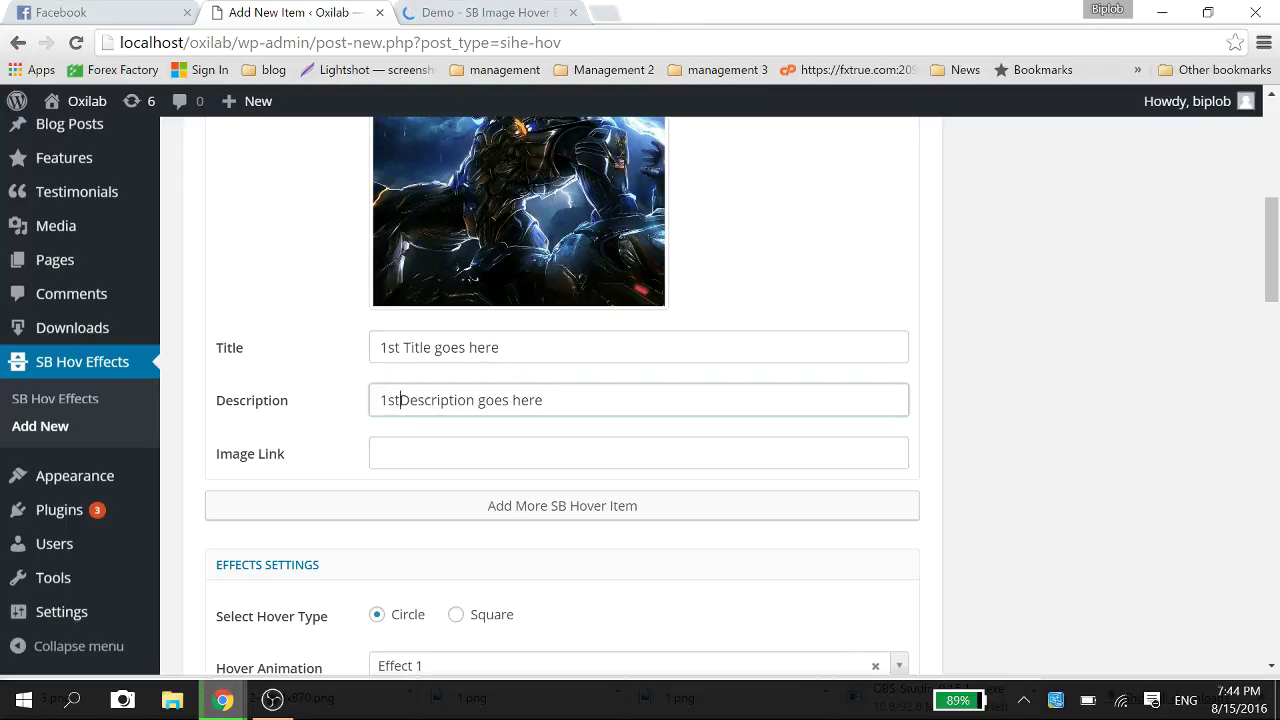
pyautogui.press('Tab')
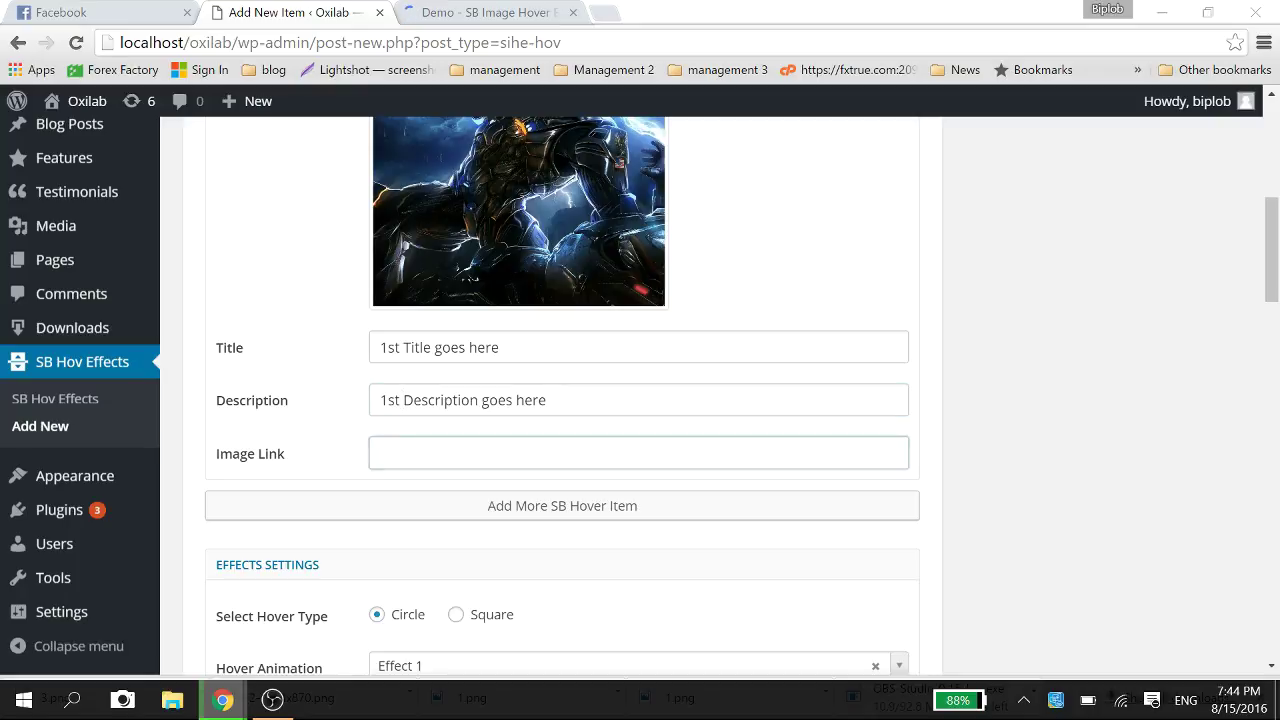
pyautogui.hotkey('alt', 'Tab')
pyautogui.write('www.g')
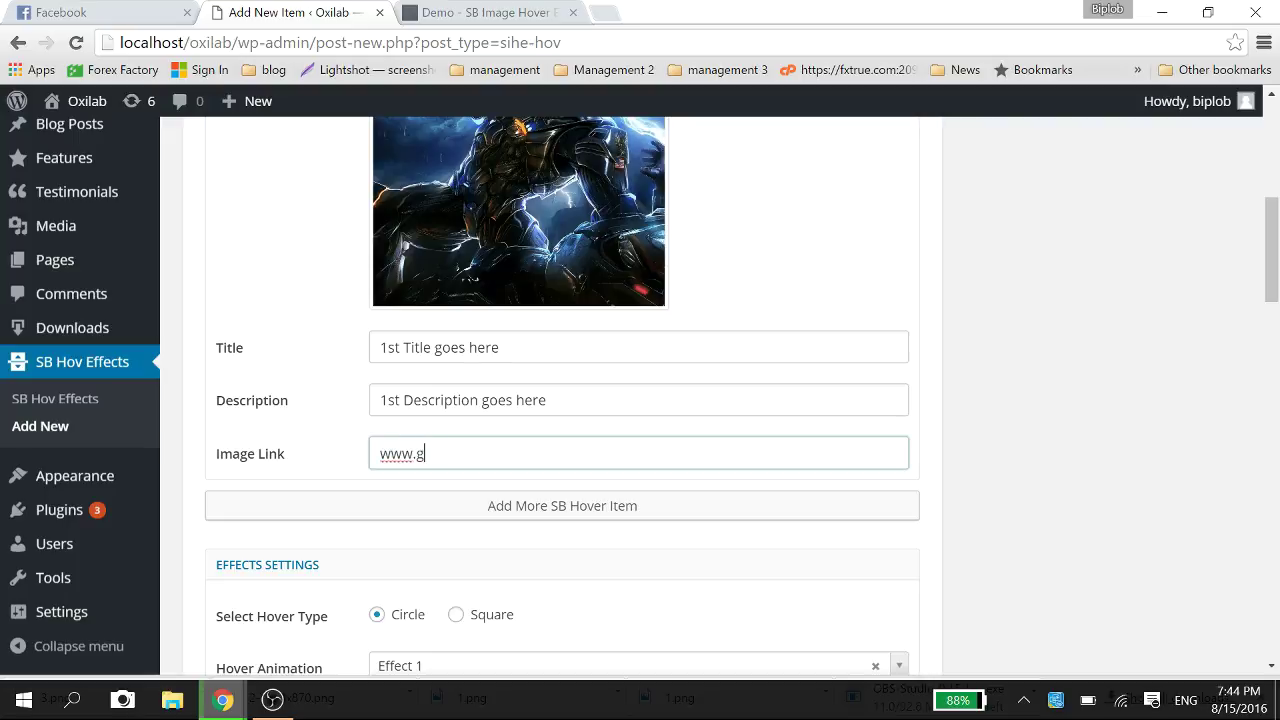
pyautogui.write('google.com')
# Step: Add a second hover item and insert 2-1024x870.png from the media library as its hover image
pyautogui.click(460, 505)
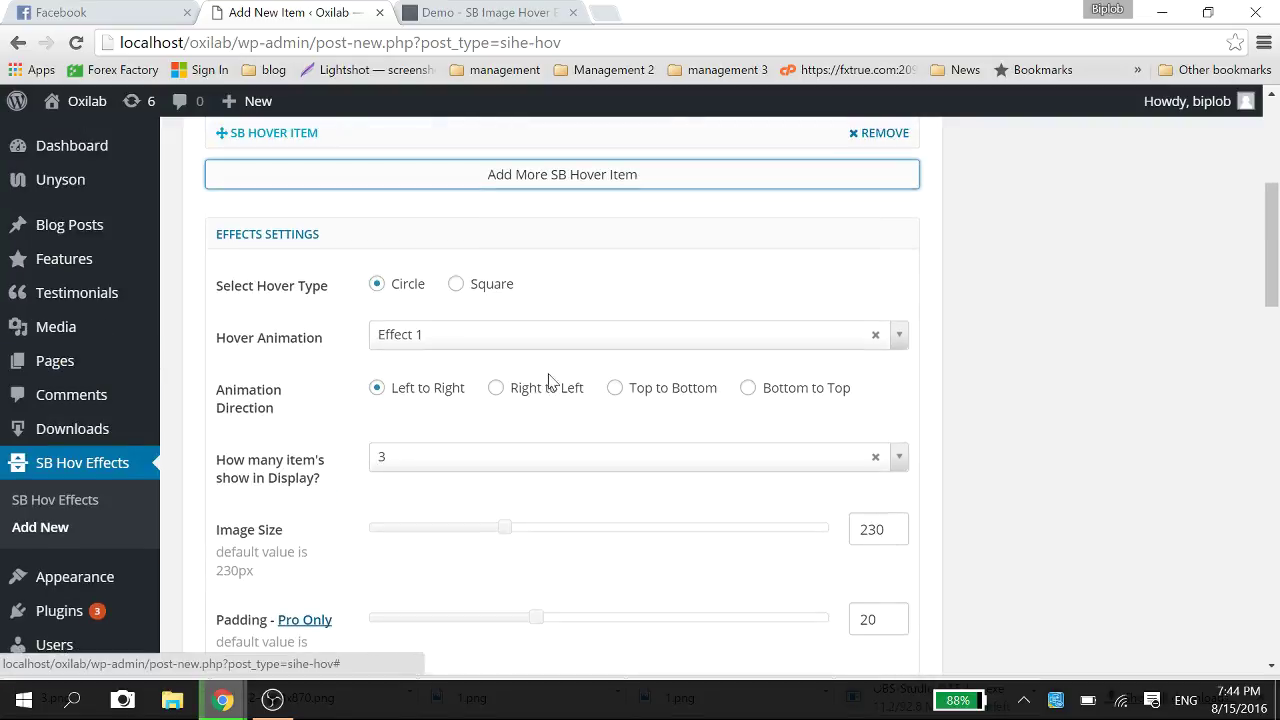
pyautogui.scroll(2, 549, 384)
pyautogui.click(805, 400)
pyautogui.click(415, 364)
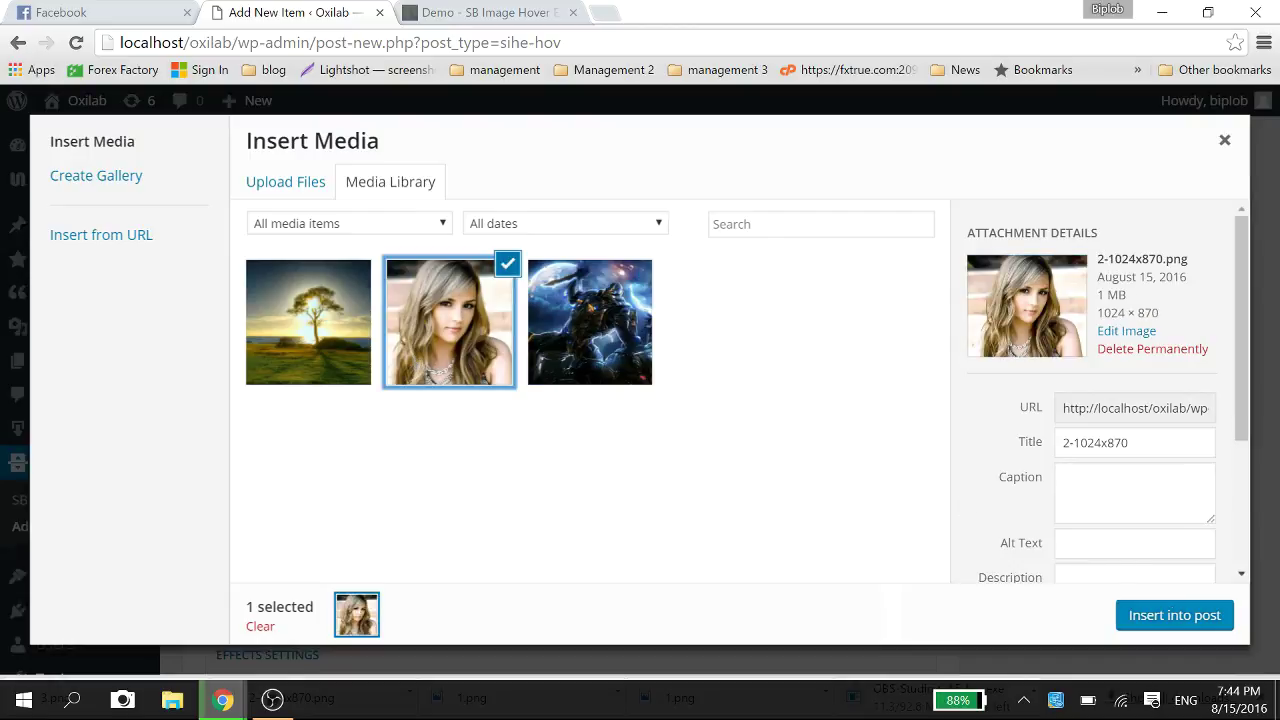
pyautogui.click(1174, 615)
pyautogui.scroll(-3, 624, 489)
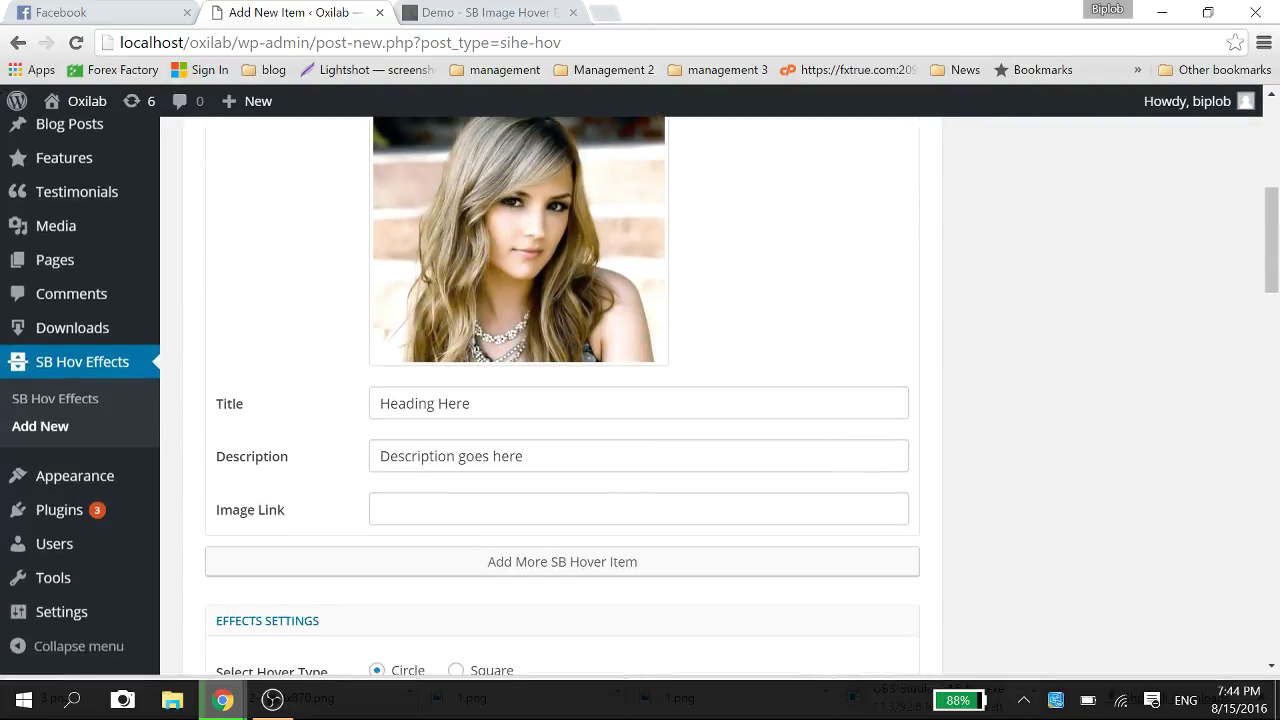
pyautogui.click(380, 403)
pyautogui.write('2')
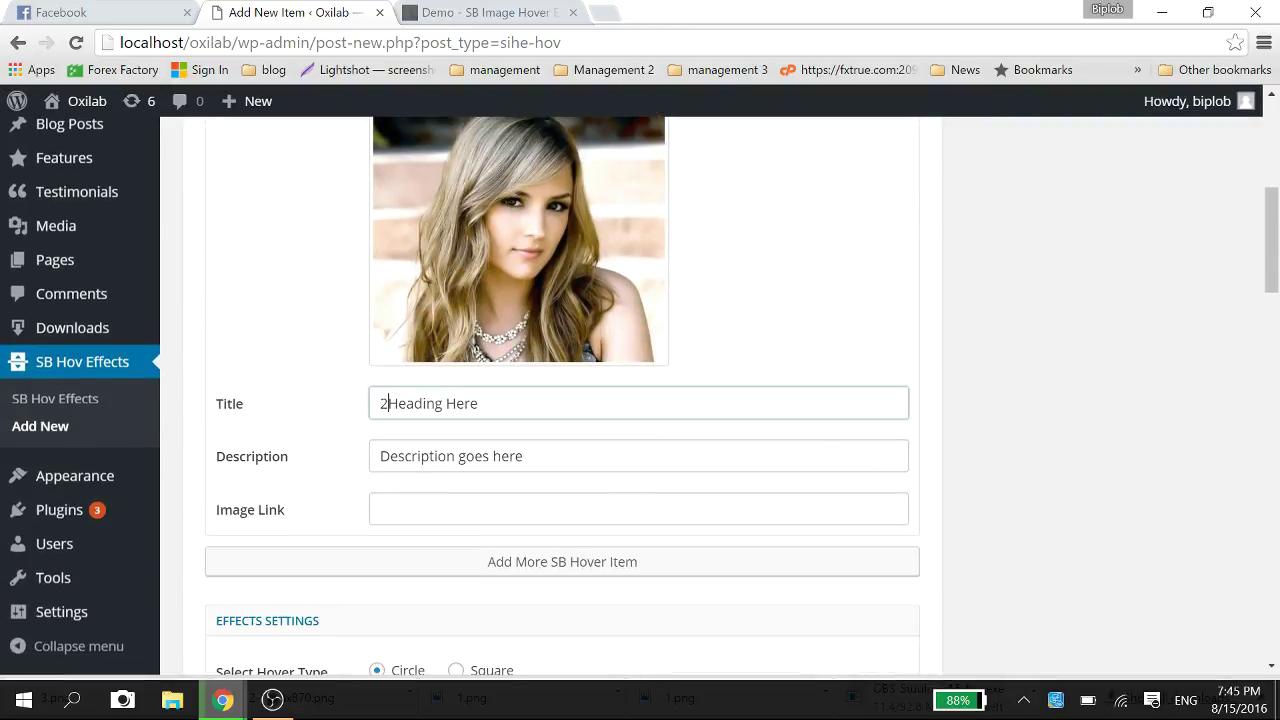
pyautogui.write('nd')
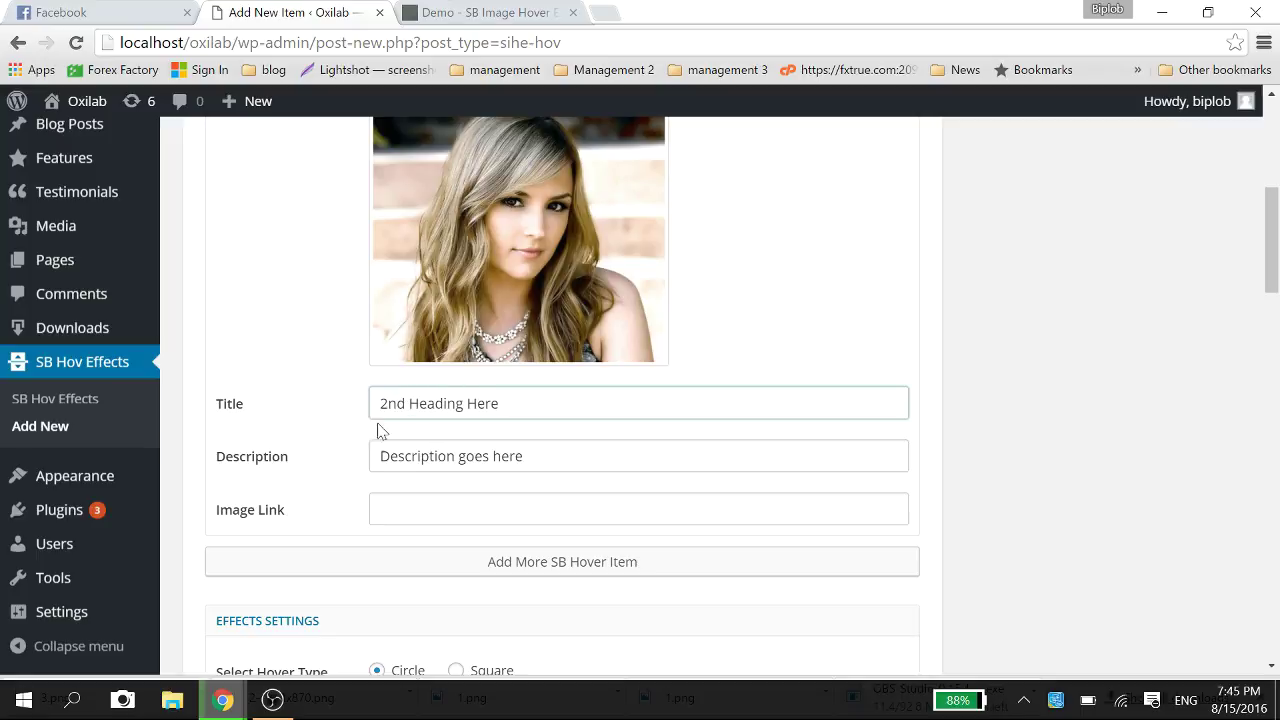
pyautogui.click(380, 509)
pyautogui.write('www.')
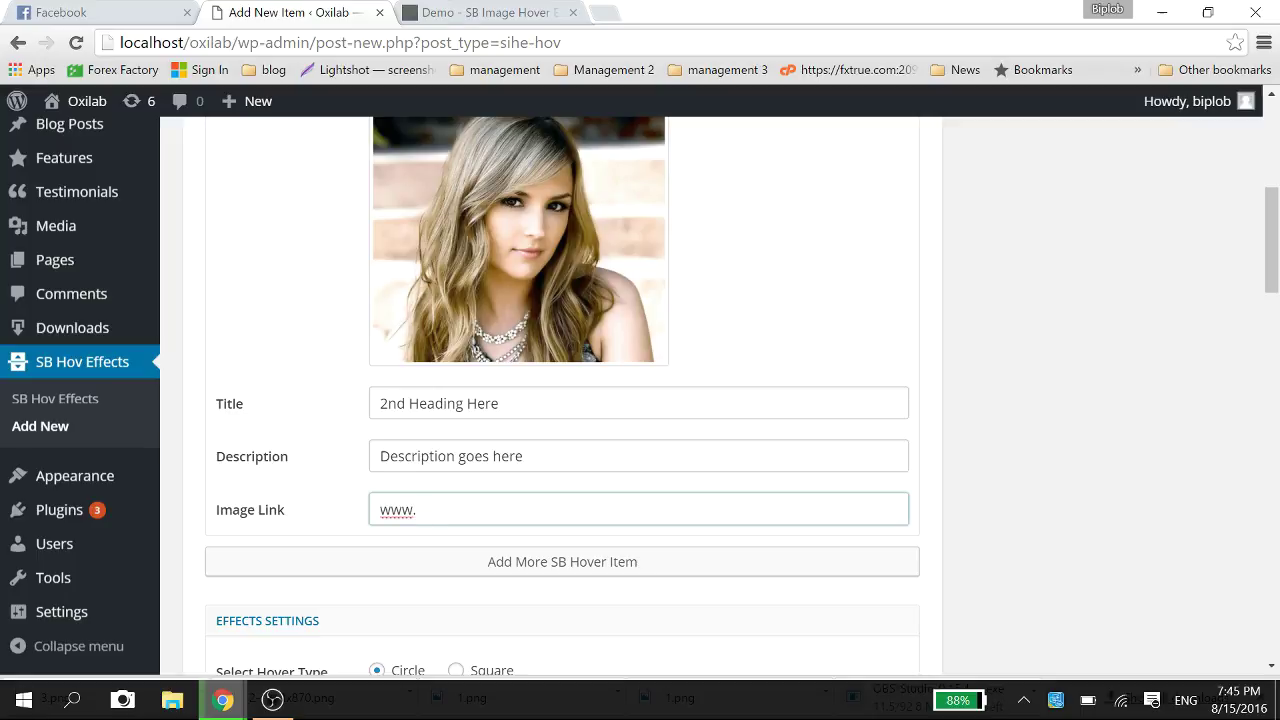
pyautogui.write('yahoo.com')
# Step: Add a third hover item and insert 3.png from the media library as its hover image
pyautogui.click(420, 563)
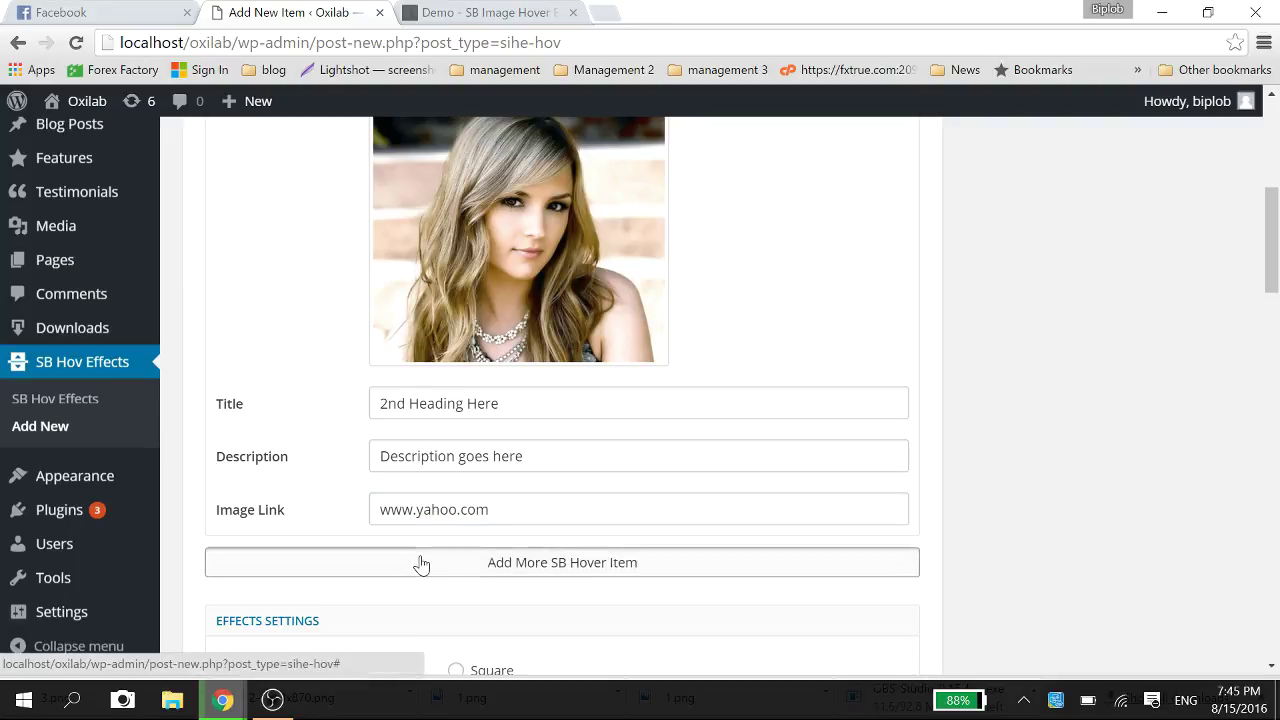
pyautogui.scroll(-4, 476, 474)
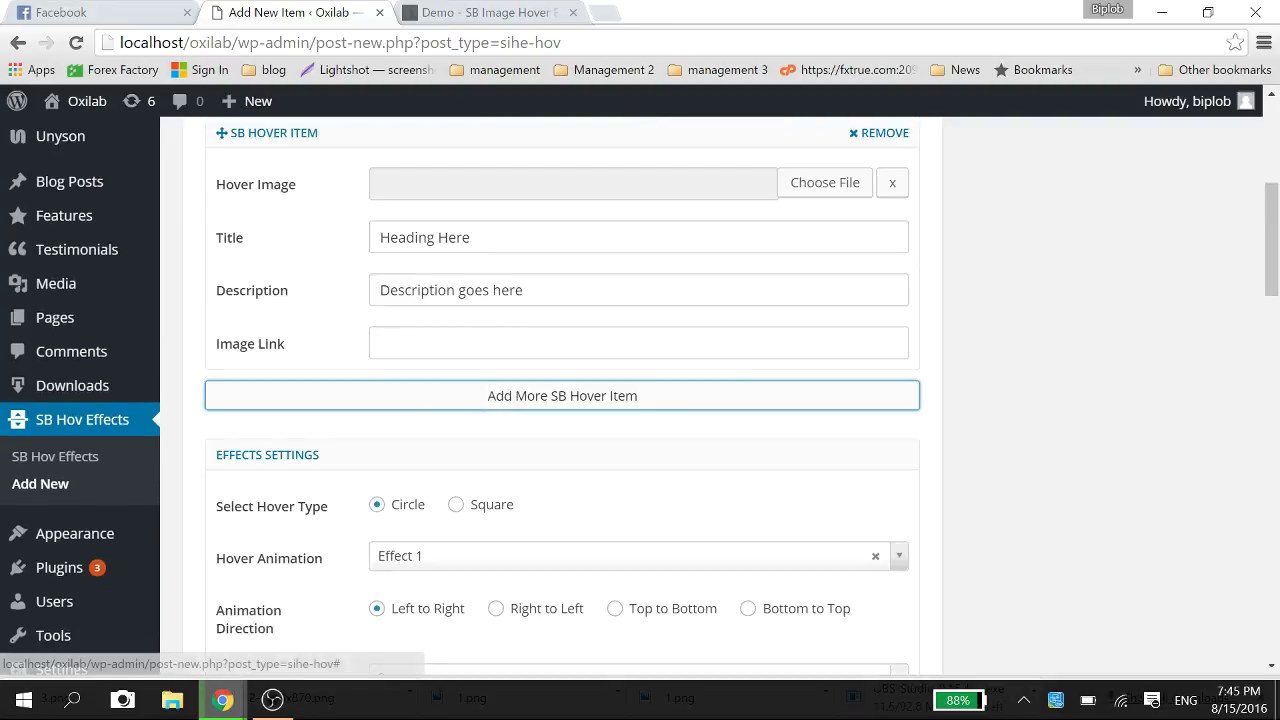
pyautogui.click(813, 185)
pyautogui.click(260, 314)
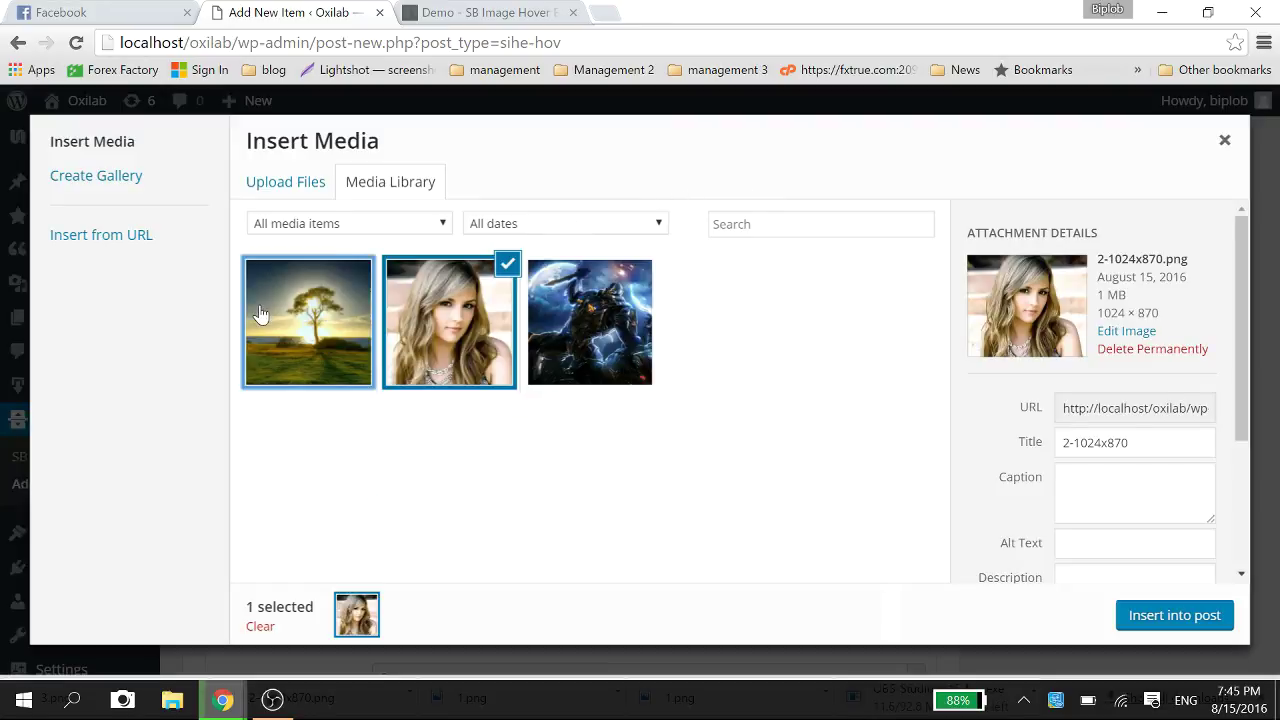
pyautogui.click(1185, 622)
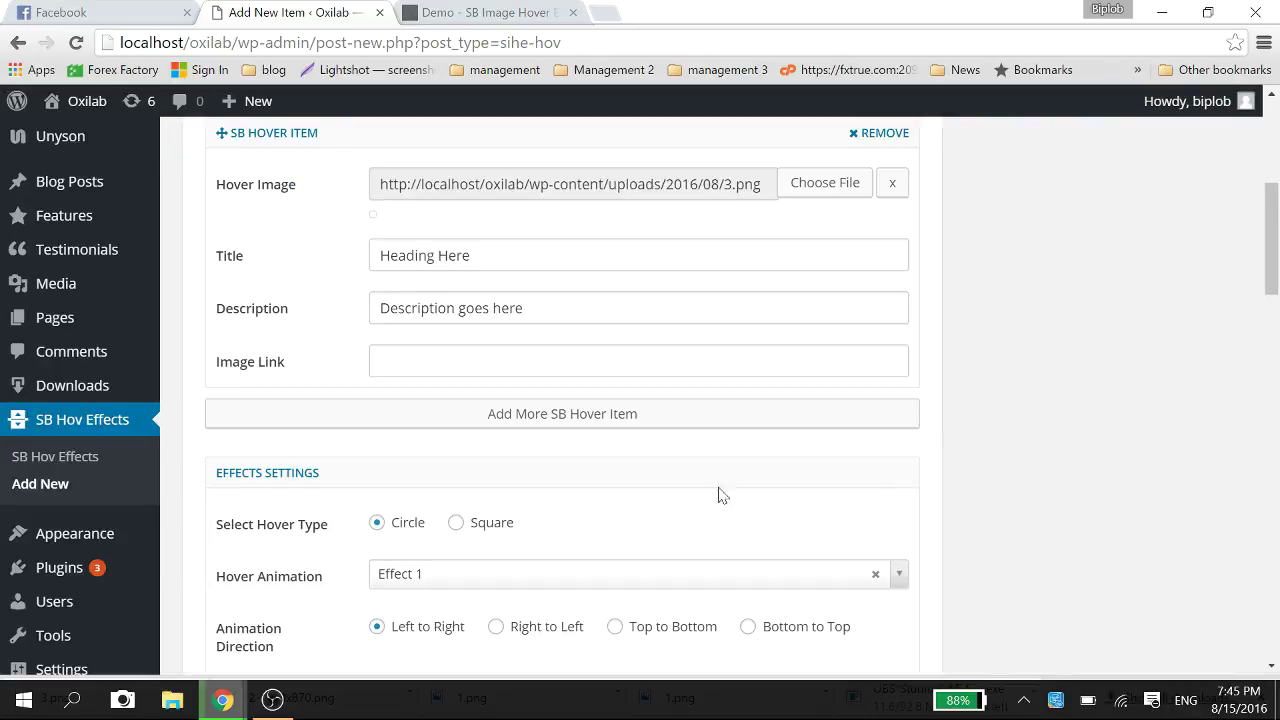
pyautogui.scroll(-1, 453, 437)
pyautogui.click(400, 535)
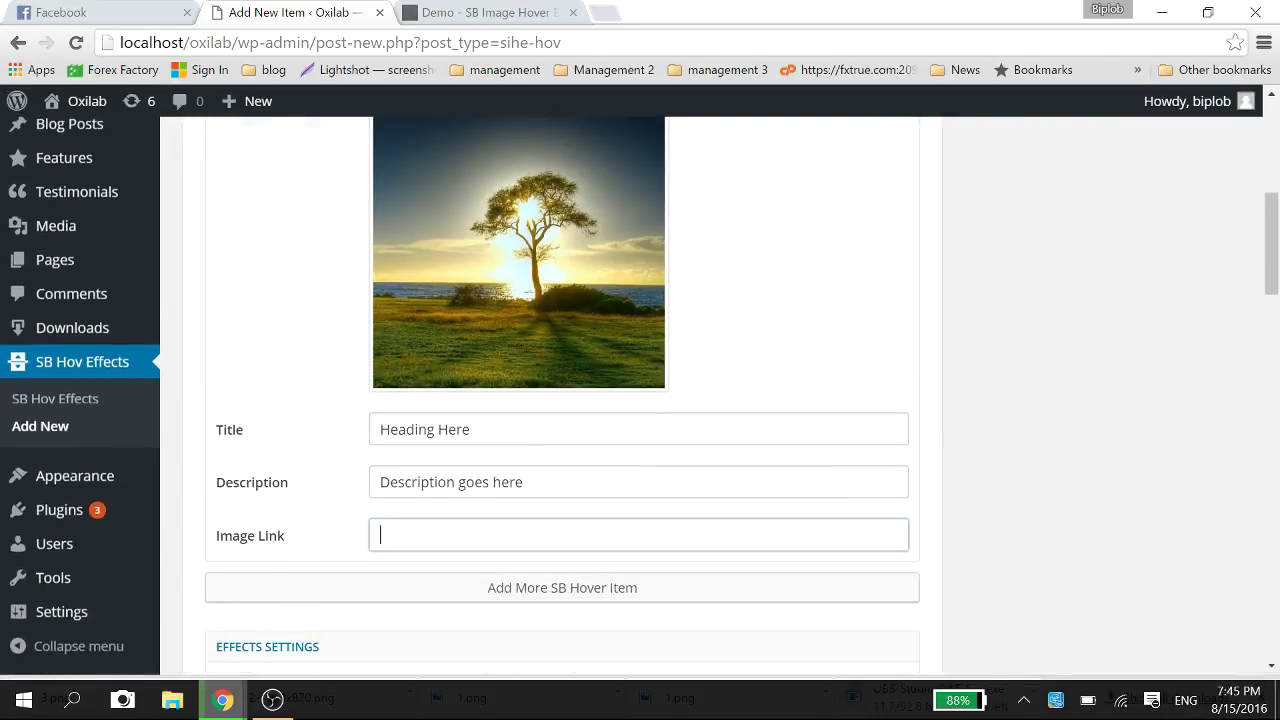
pyautogui.click(381, 429)
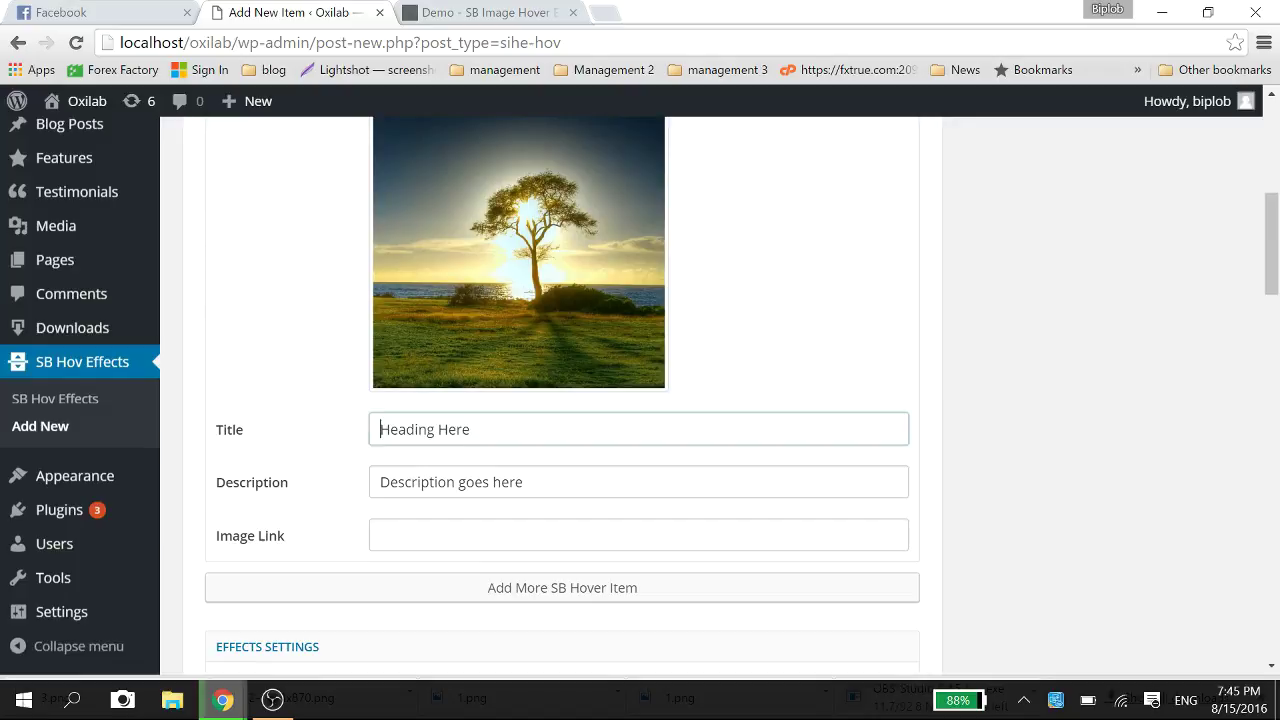
pyautogui.write('3rd')
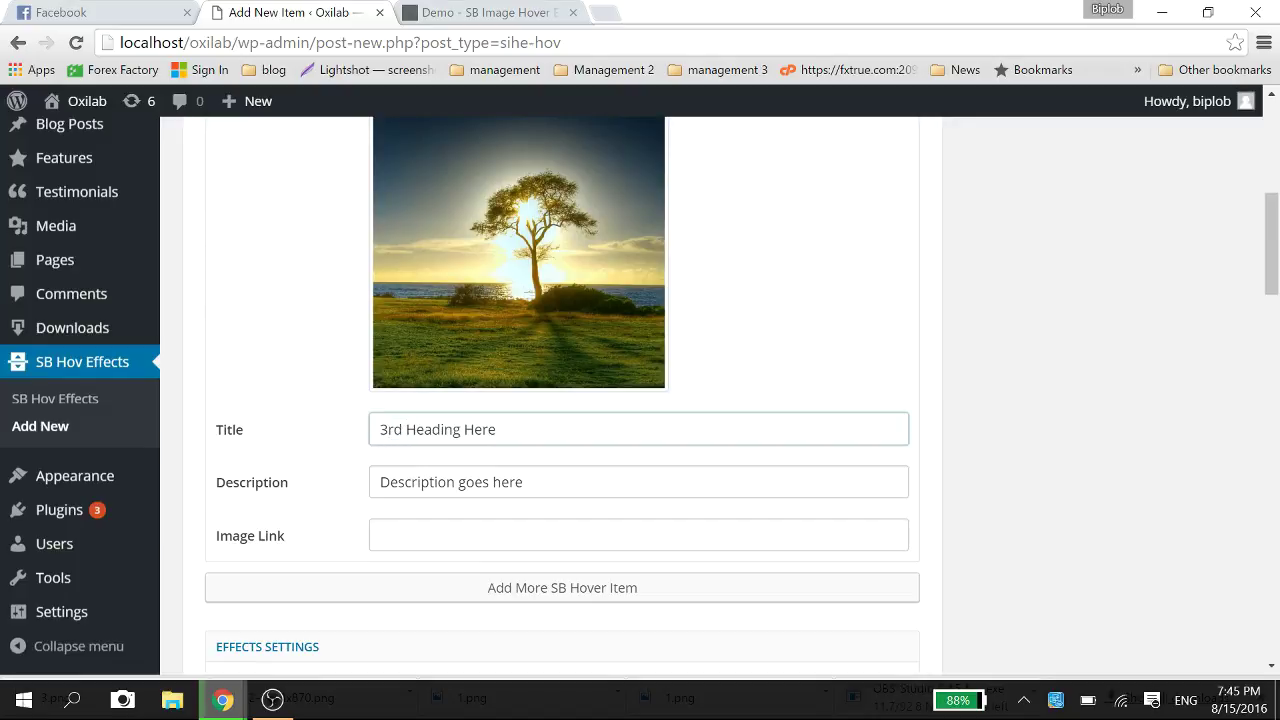
pyautogui.click(380, 535)
pyautogui.write('www')
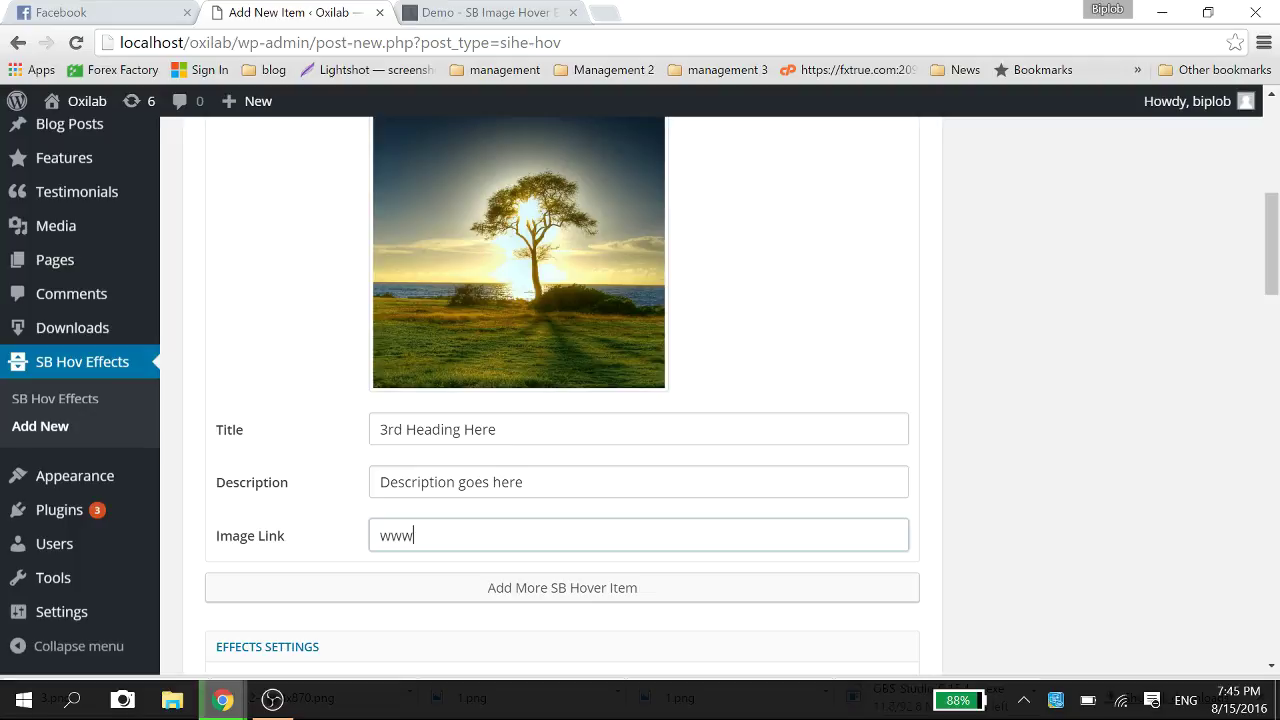
pyautogui.write('.bing.com')
# Step: Switch the hover type to Square in the effects settings
pyautogui.scroll(2, 396, 538)
pyautogui.scroll(-5, 396, 538)
pyautogui.click(396, 412)
pyautogui.click(490, 406)
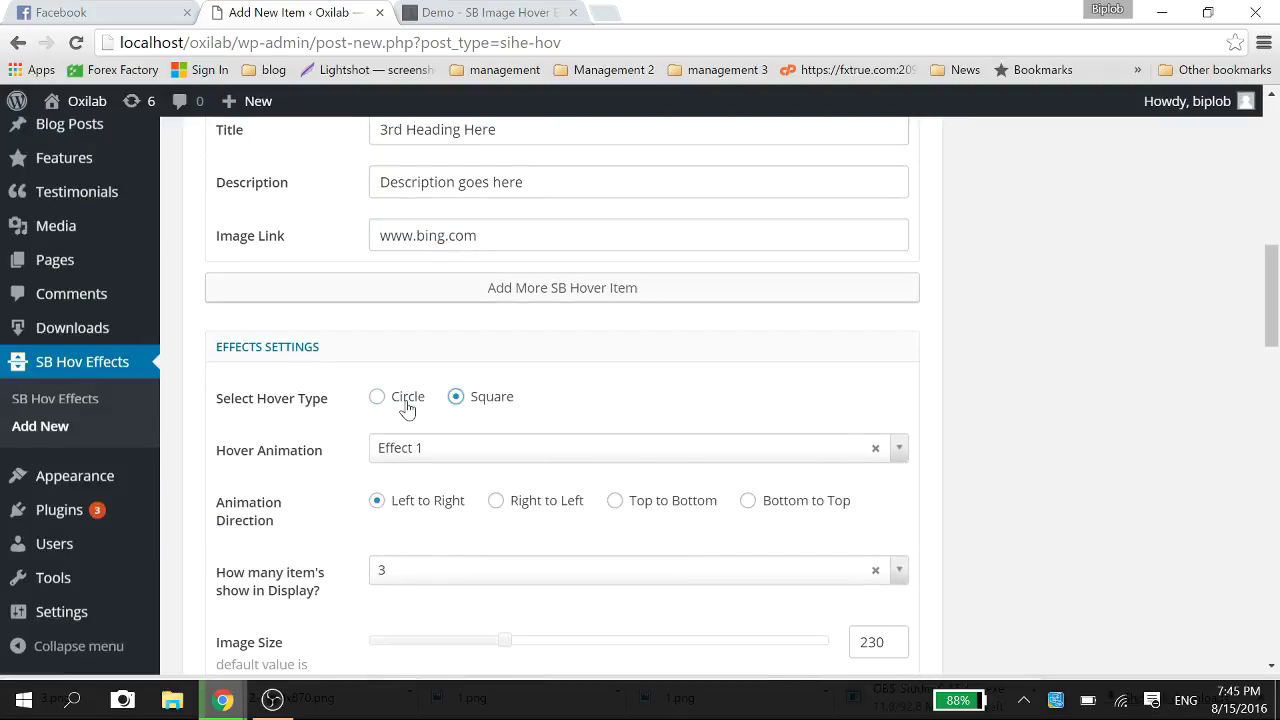
# Step: Look up the "Style Circle, Effect 4" example on the demo site and set the item's hover type to Circle
pyautogui.click(545, 8)
pyautogui.click(229, 274)
pyautogui.scroll(-4, 317, 357)
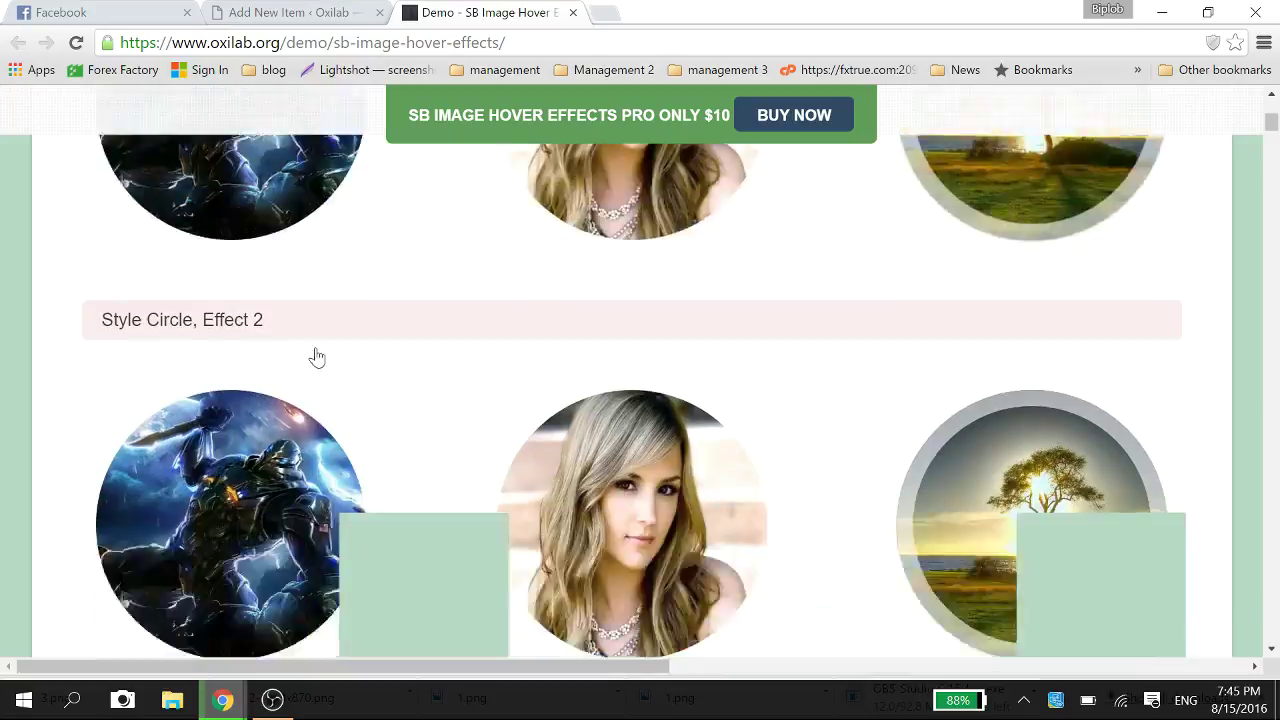
pyautogui.scroll(-5, 317, 357)
pyautogui.moveTo(97, 349); pyautogui.dragTo(265, 349)
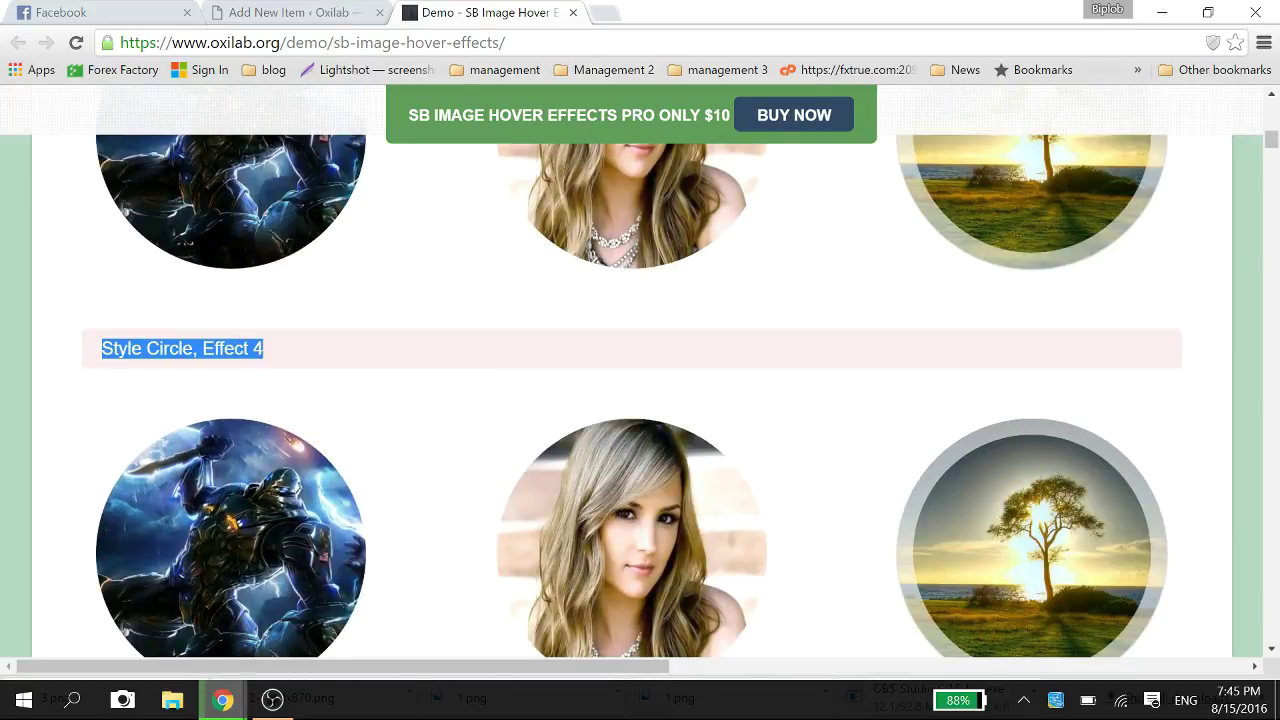
pyautogui.doubleClick(170, 349)
pyautogui.click(357, 10)
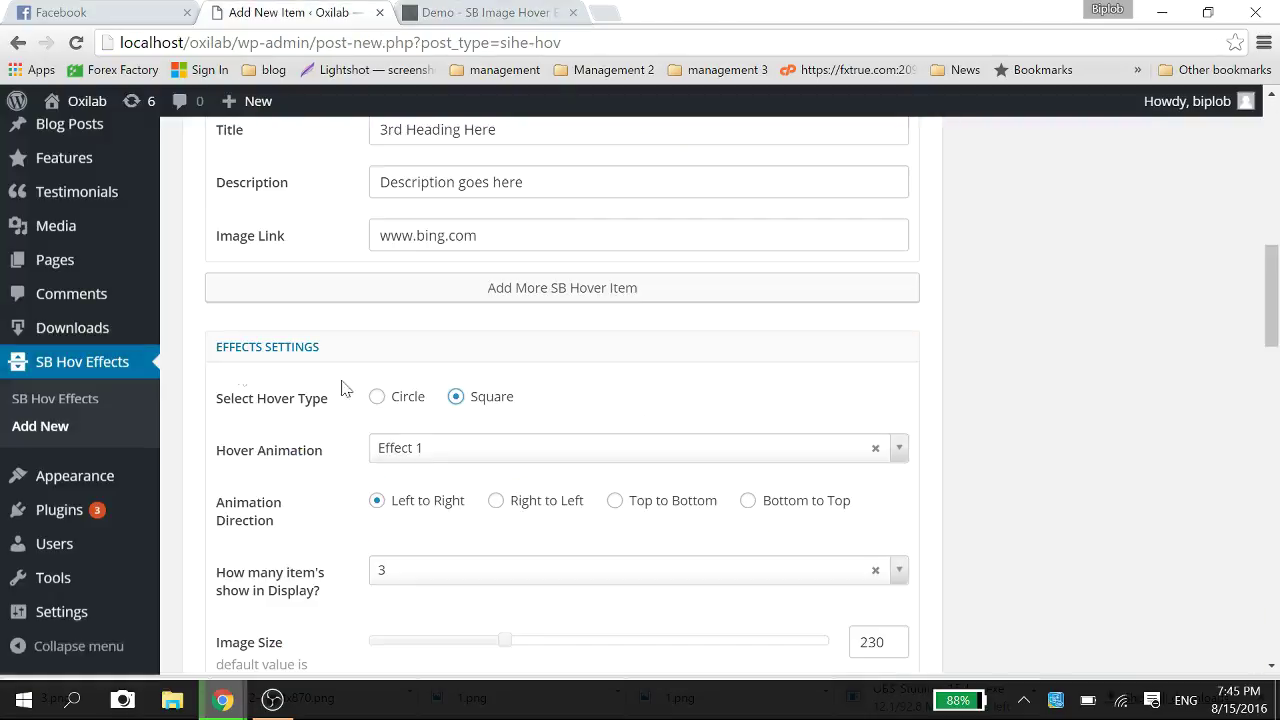
pyautogui.click(378, 397)
# Step: Check the effect name in the demo's Circle example and set the hover animation to Effect 4
pyautogui.click(480, 12)
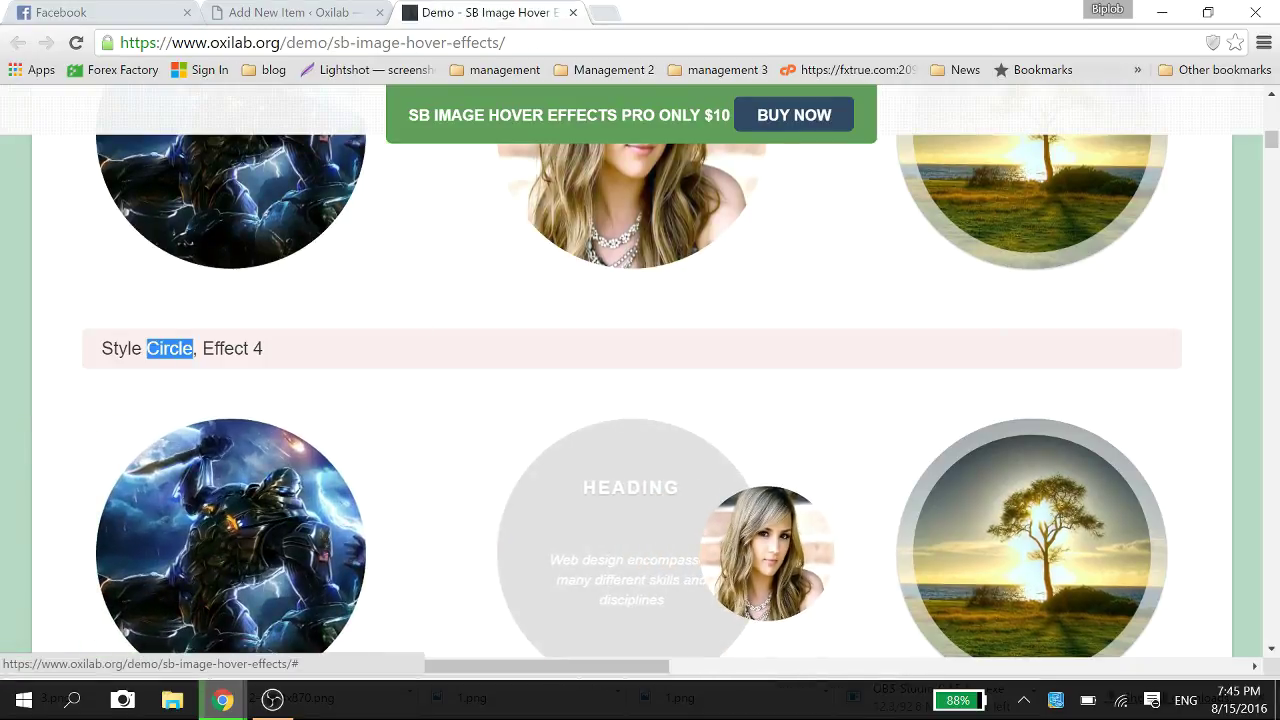
pyautogui.doubleClick(227, 349)
pyautogui.click(293, 12)
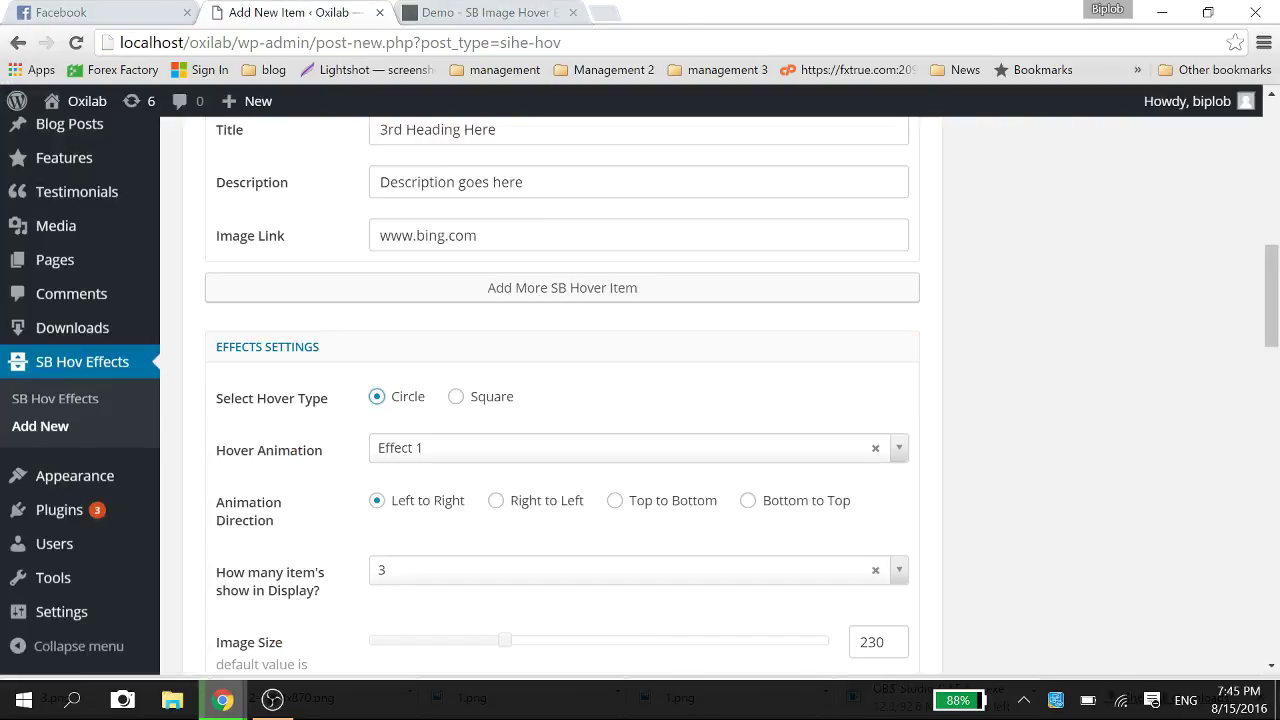
pyautogui.click(443, 449)
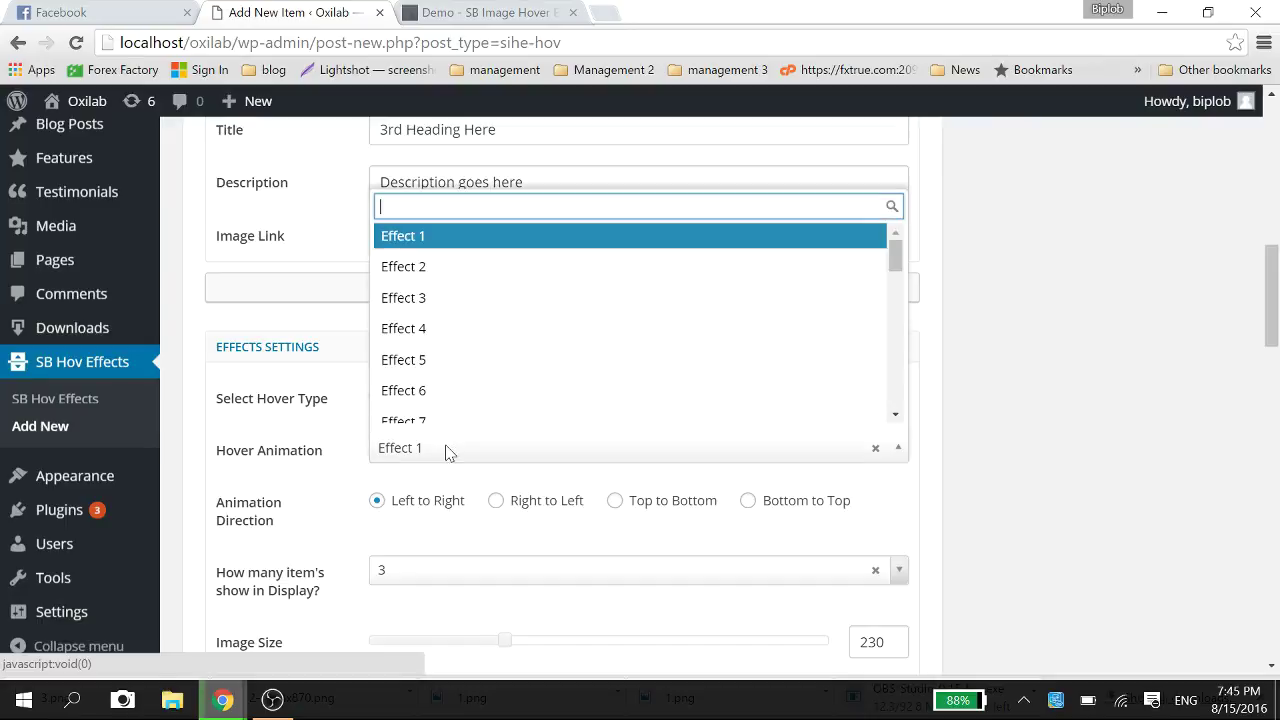
pyautogui.click(481, 330)
pyautogui.scroll(-1, 320, 505)
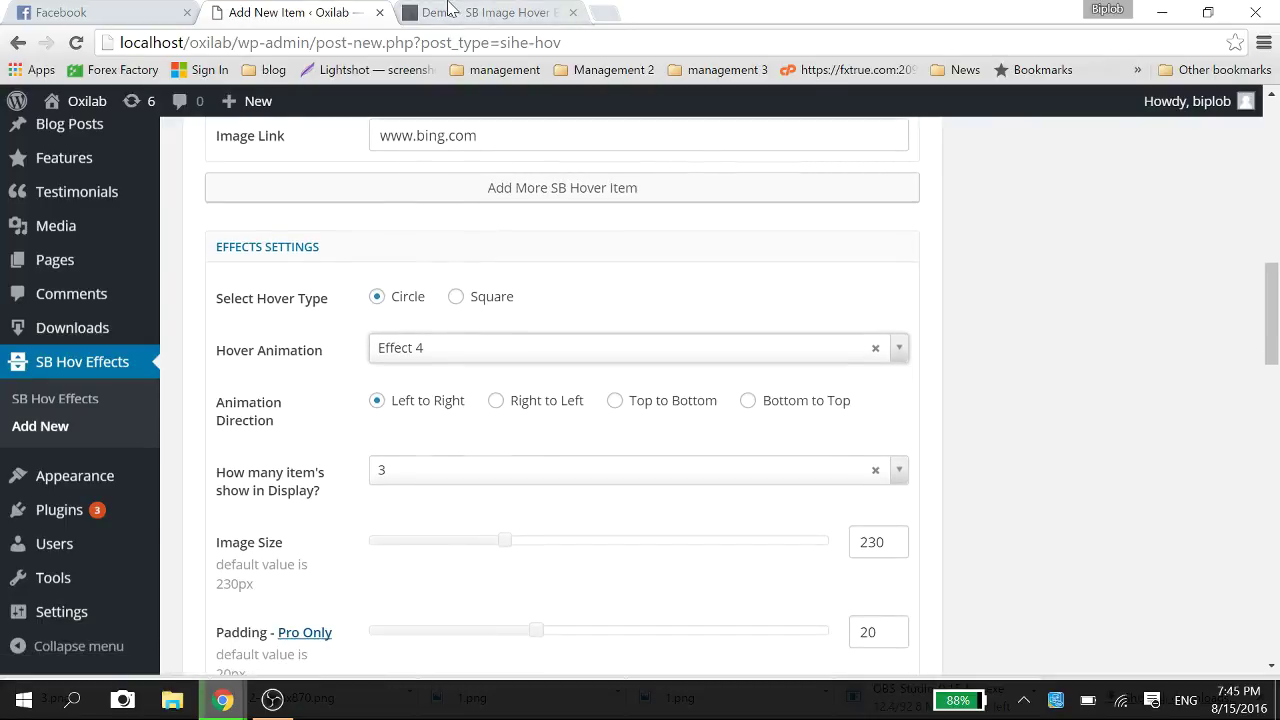
# Step: Preview Circle Effect 4 on the demo site and set the item's animation direction to Right to Left
pyautogui.click(449, 12)
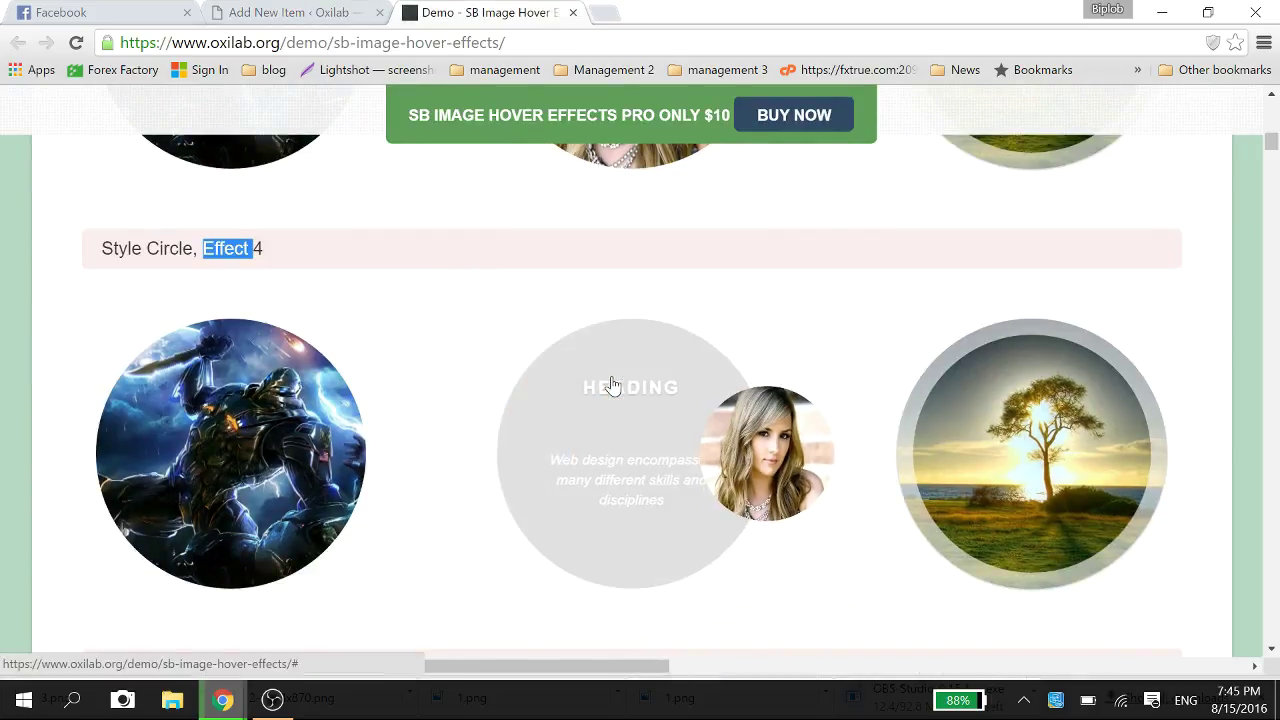
pyautogui.click(285, 12)
pyautogui.scroll(-1, 563, 443)
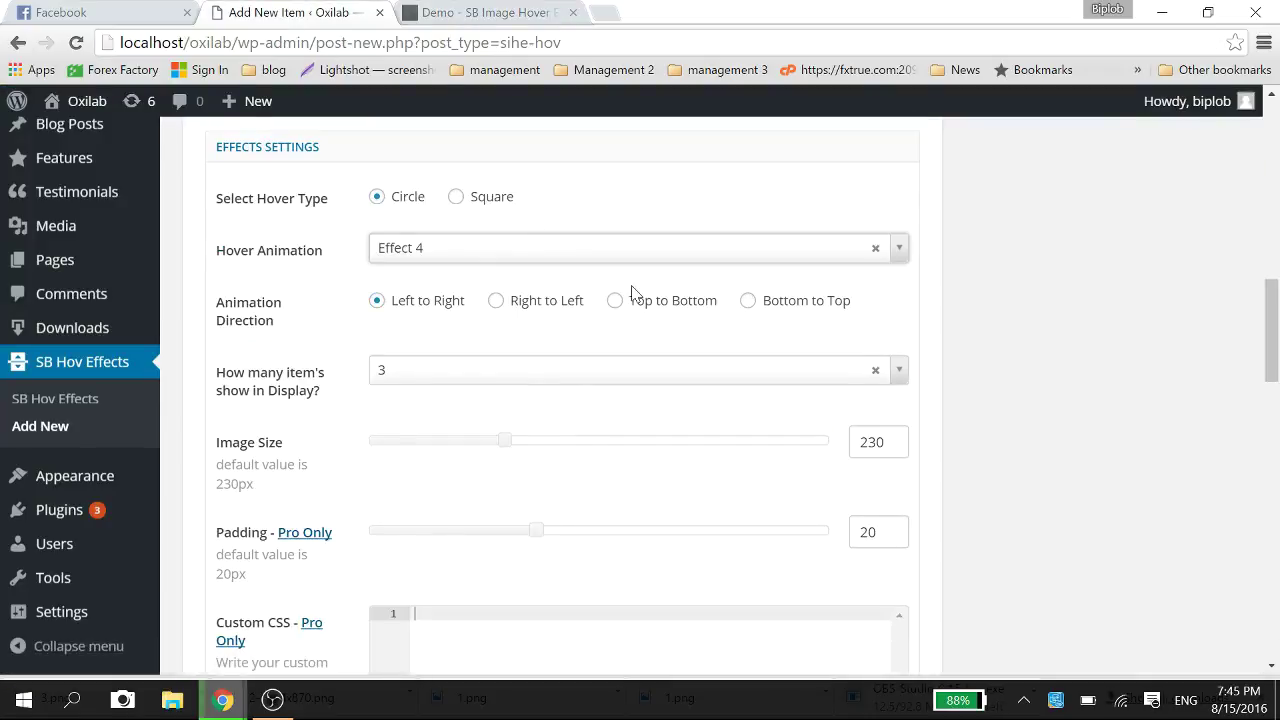
pyautogui.click(567, 310)
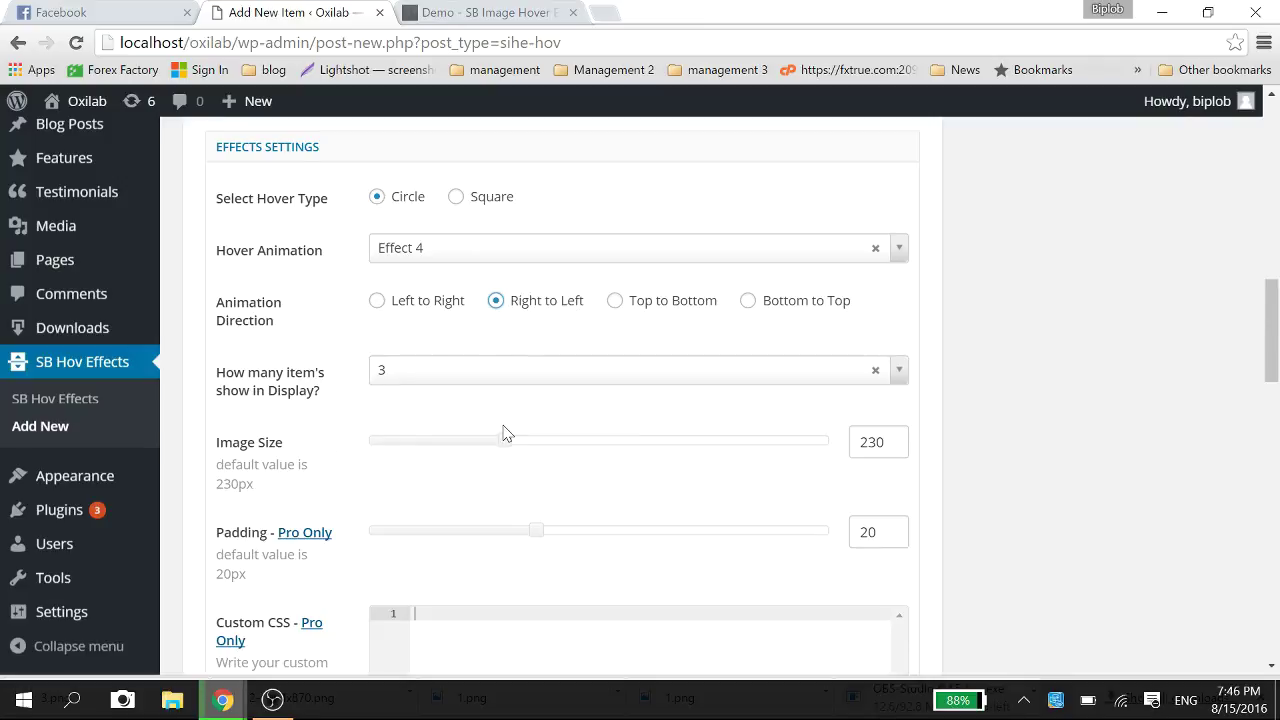
# Step: Review the image size, padding, custom CSS and custom font settings of the hover item
pyautogui.moveTo(506, 440)
pyautogui.mouseDown()
pyautogui.moveTo(486, 449)
pyautogui.moveTo(505, 446)
pyautogui.mouseUp()
pyautogui.scroll(-1, 421, 489)
pyautogui.scroll(-8, 421, 489)
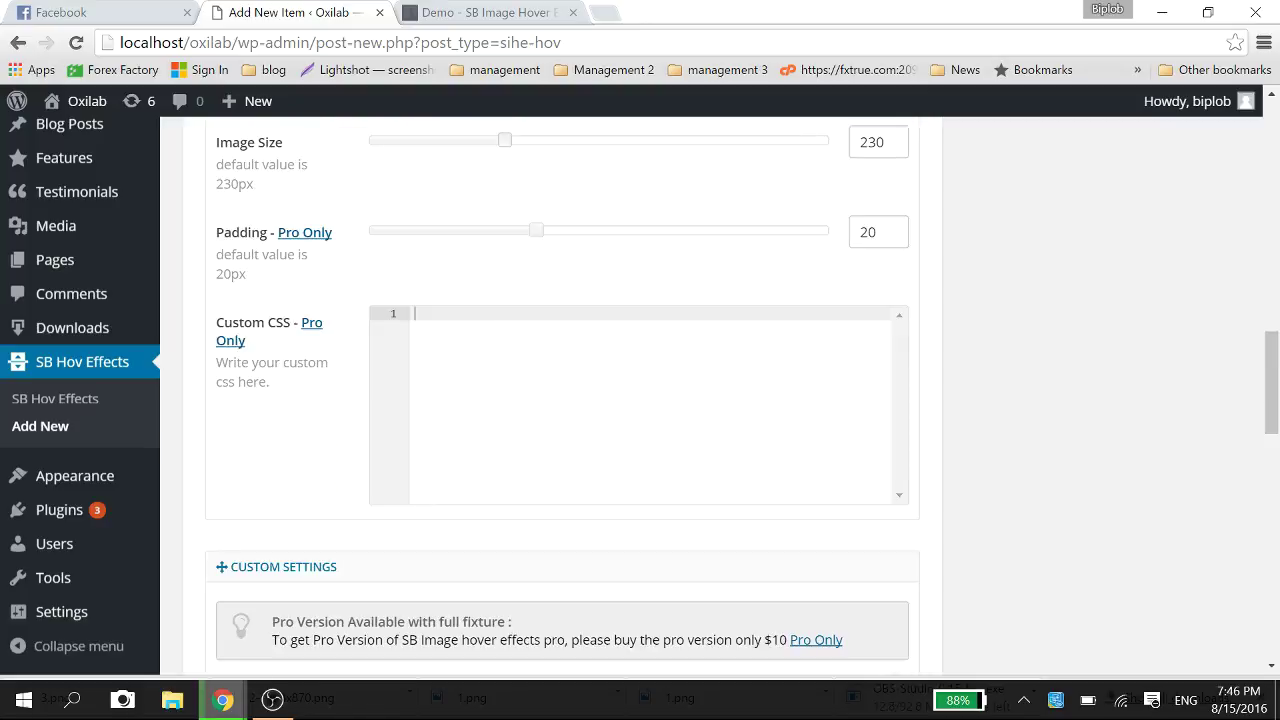
pyautogui.scroll(-6, 492, 487)
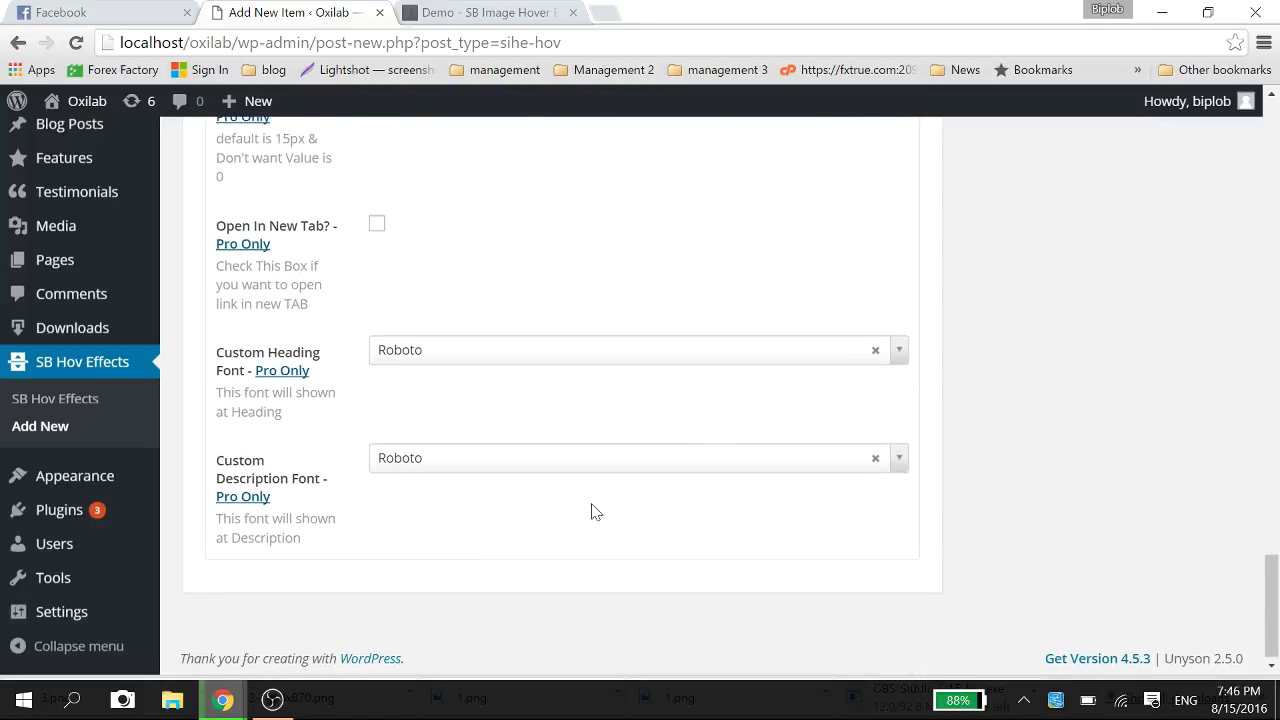
pyautogui.scroll(3, 591, 511)
pyautogui.scroll(10, 591, 511)
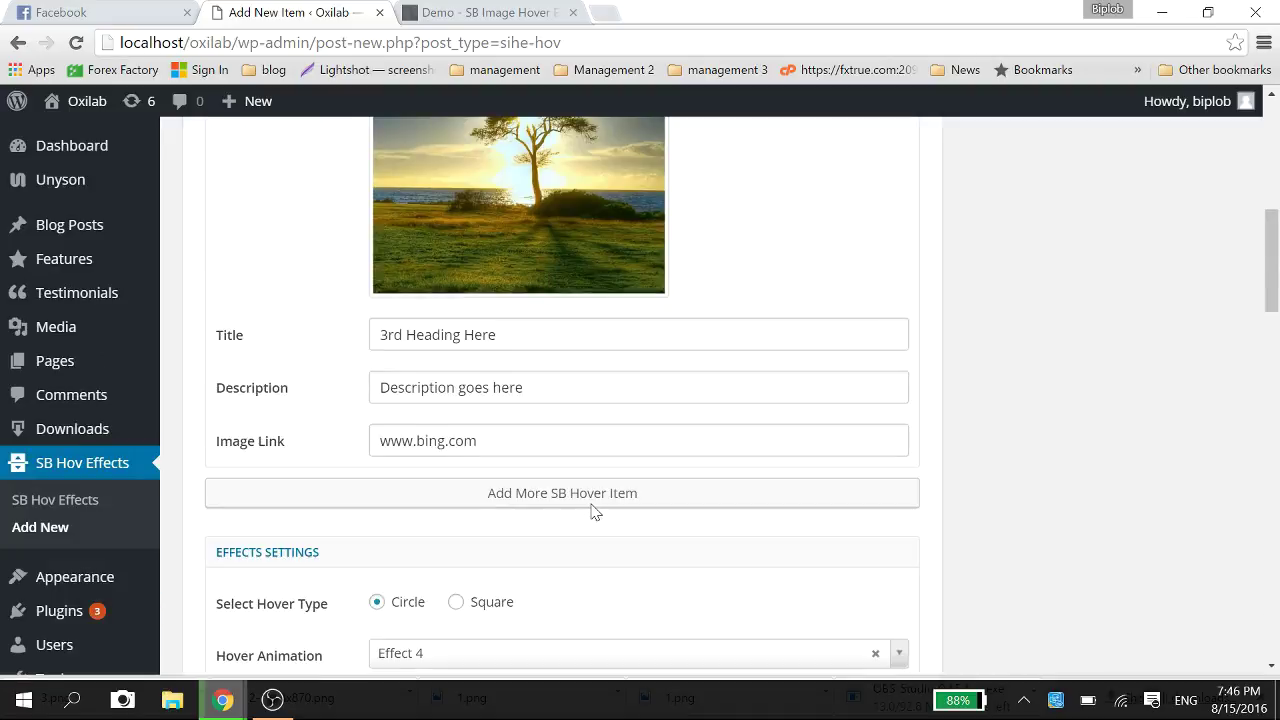
# Step: Title the new hover effects item "demo" and publish it
pyautogui.scroll(5, 591, 511)
pyautogui.click(560, 264)
pyautogui.write('demo')
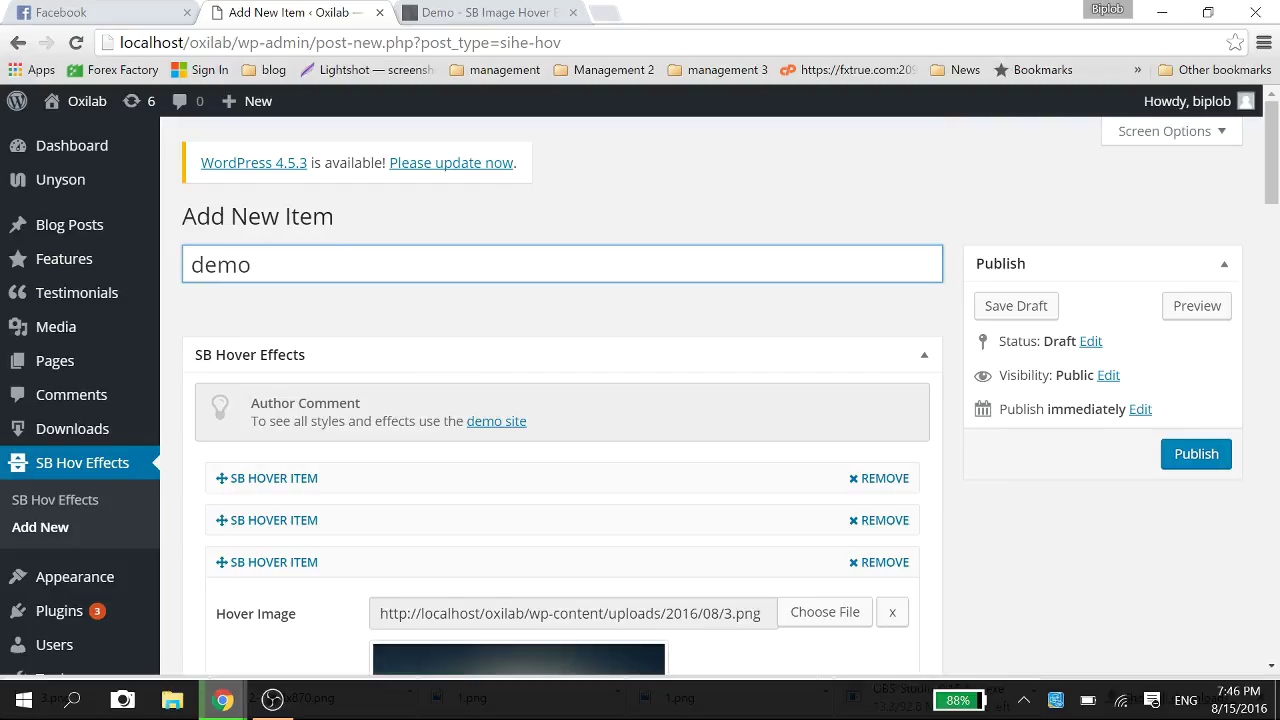
pyautogui.click(1176, 460)
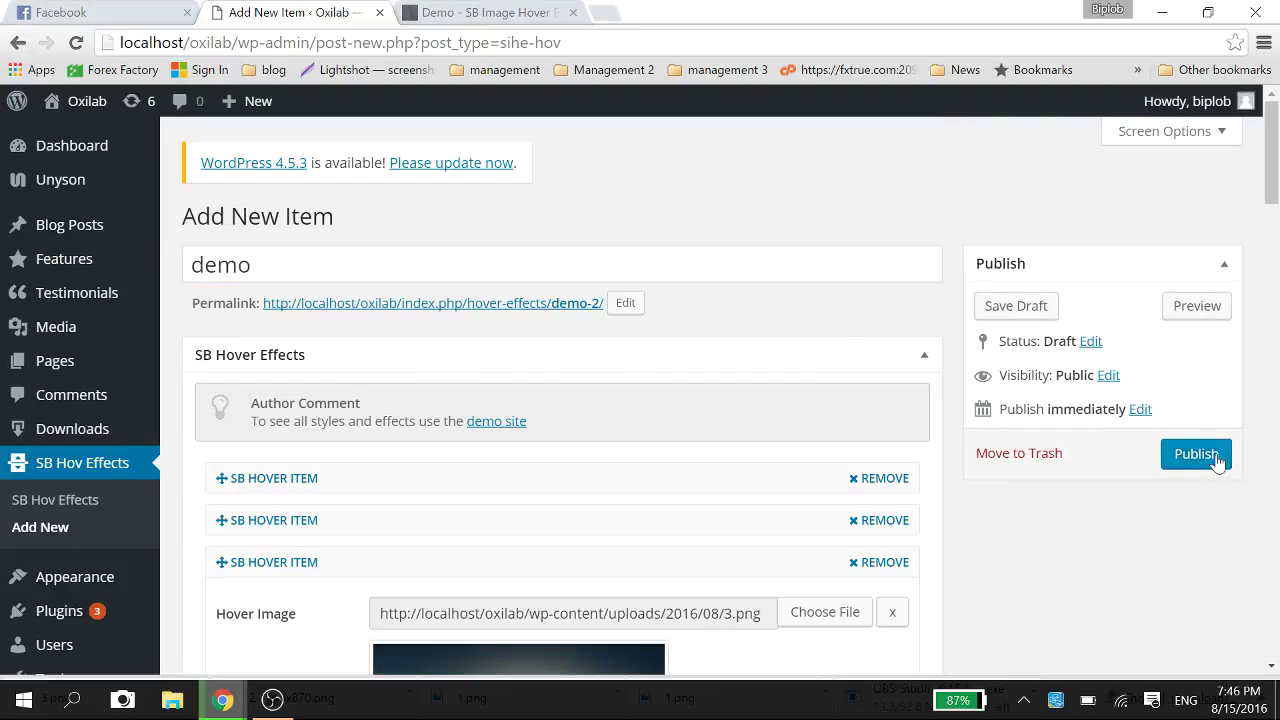
pyautogui.click(1188, 456)
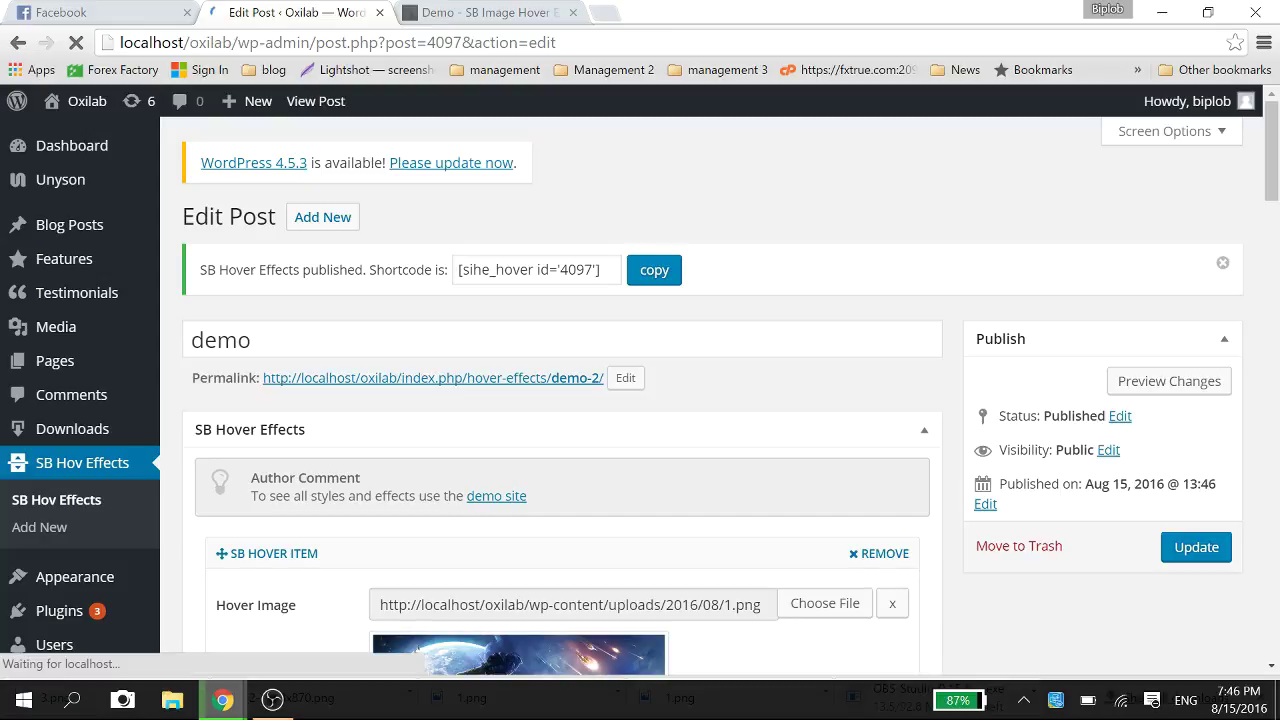
# Step: Copy the published item's shortcode and open the Add New Page editor in a new browser tab
pyautogui.click(655, 277)
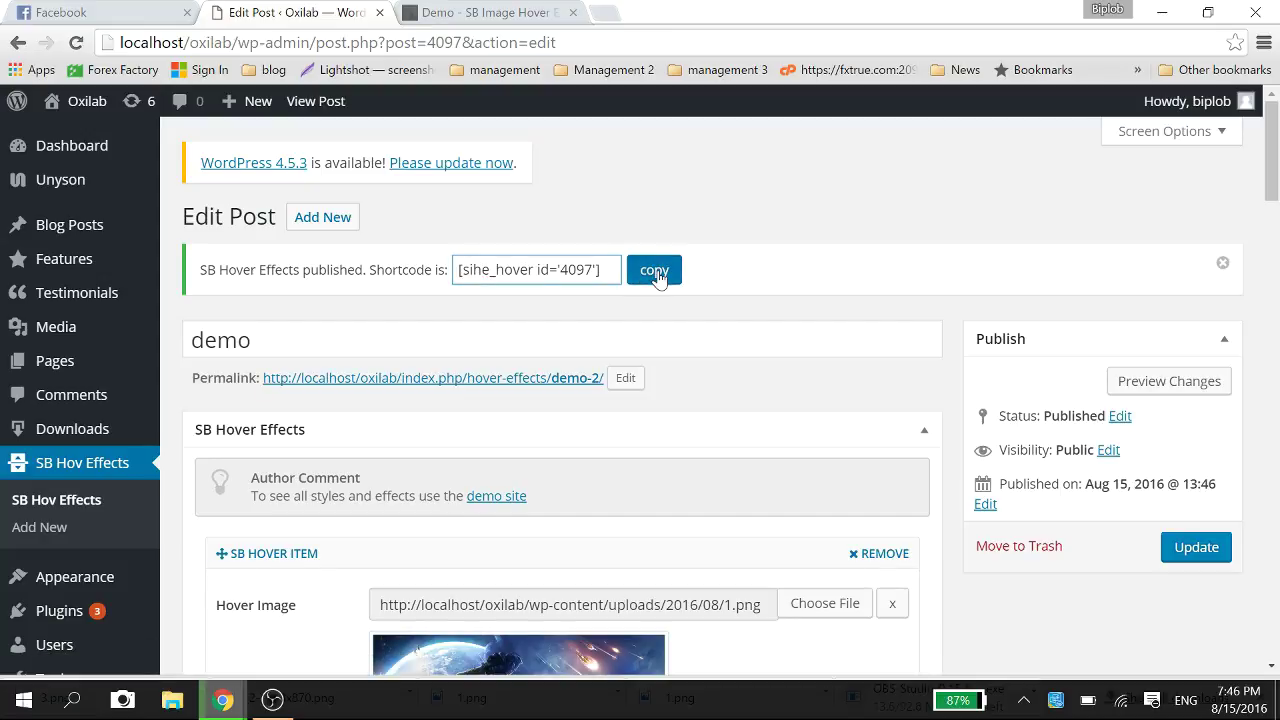
pyautogui.click(656, 277)
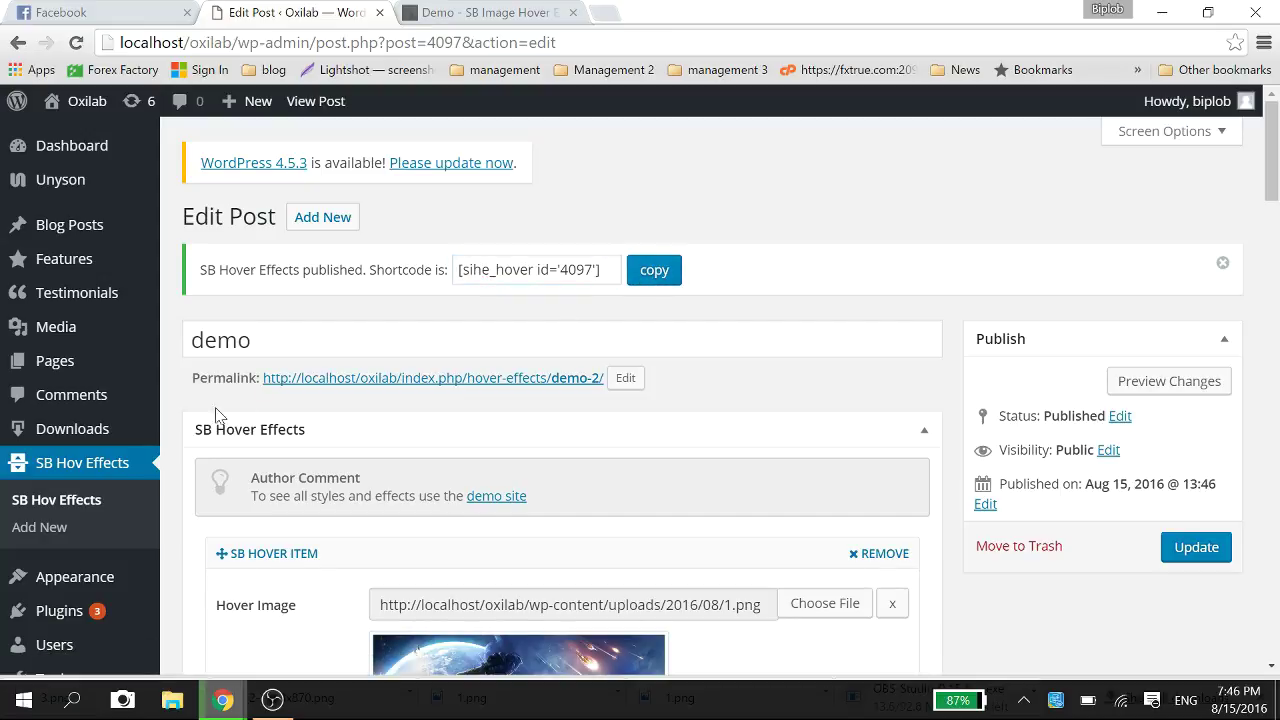
pyautogui.moveTo(57, 363)
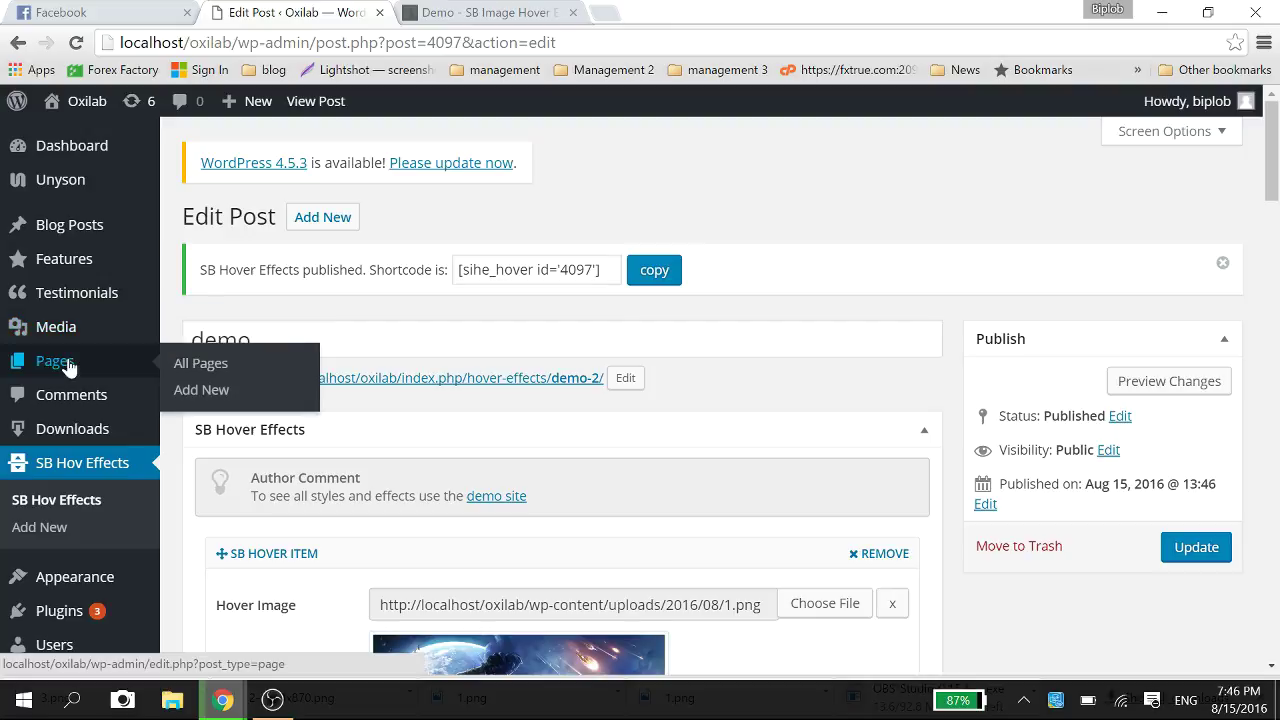
pyautogui.rightClick(207, 389)
pyautogui.click(255, 399)
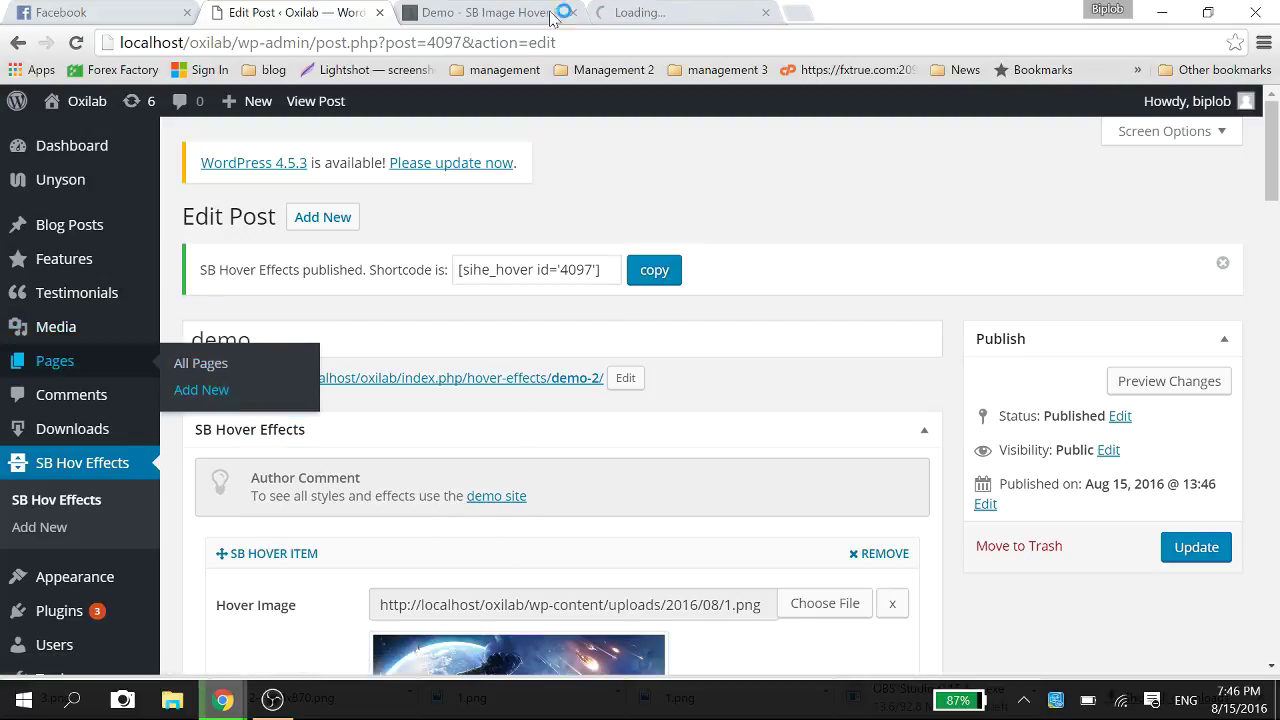
pyautogui.click(604, 12)
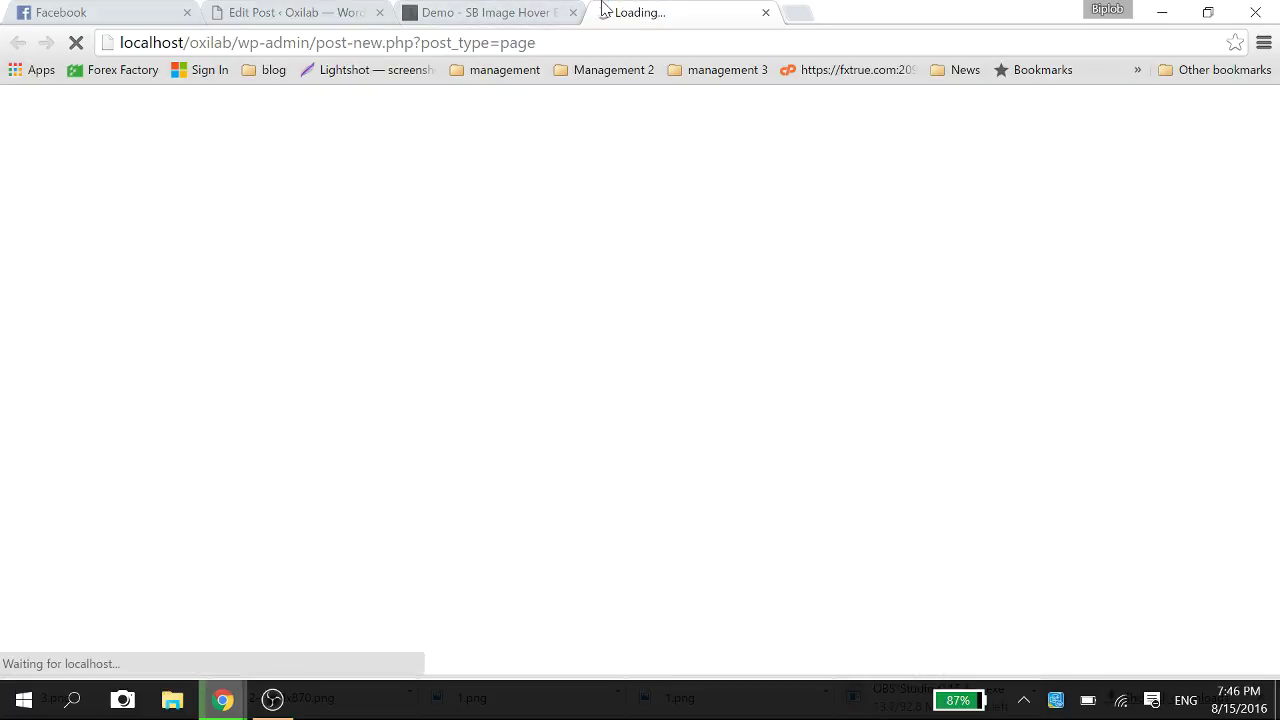
pyautogui.click(288, 12)
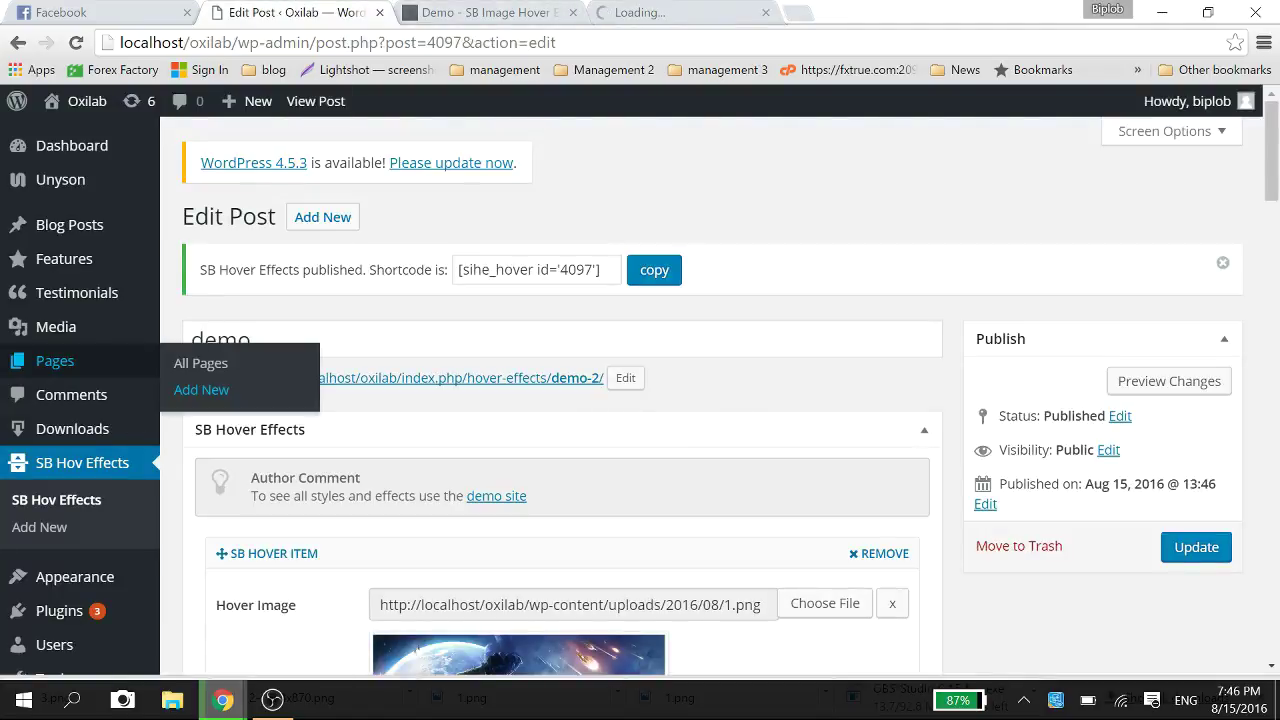
pyautogui.click(716, 10)
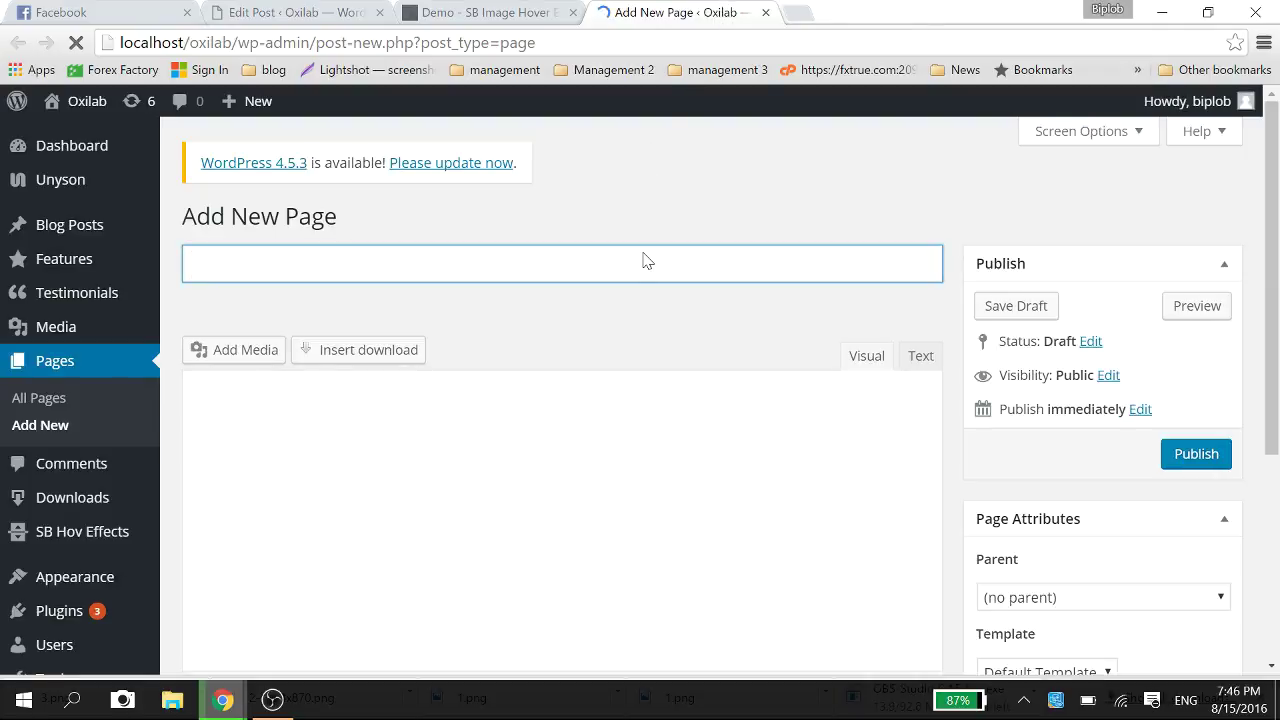
# Step: Title the new page "Demo Sb Image hover"
pyautogui.write('demo')
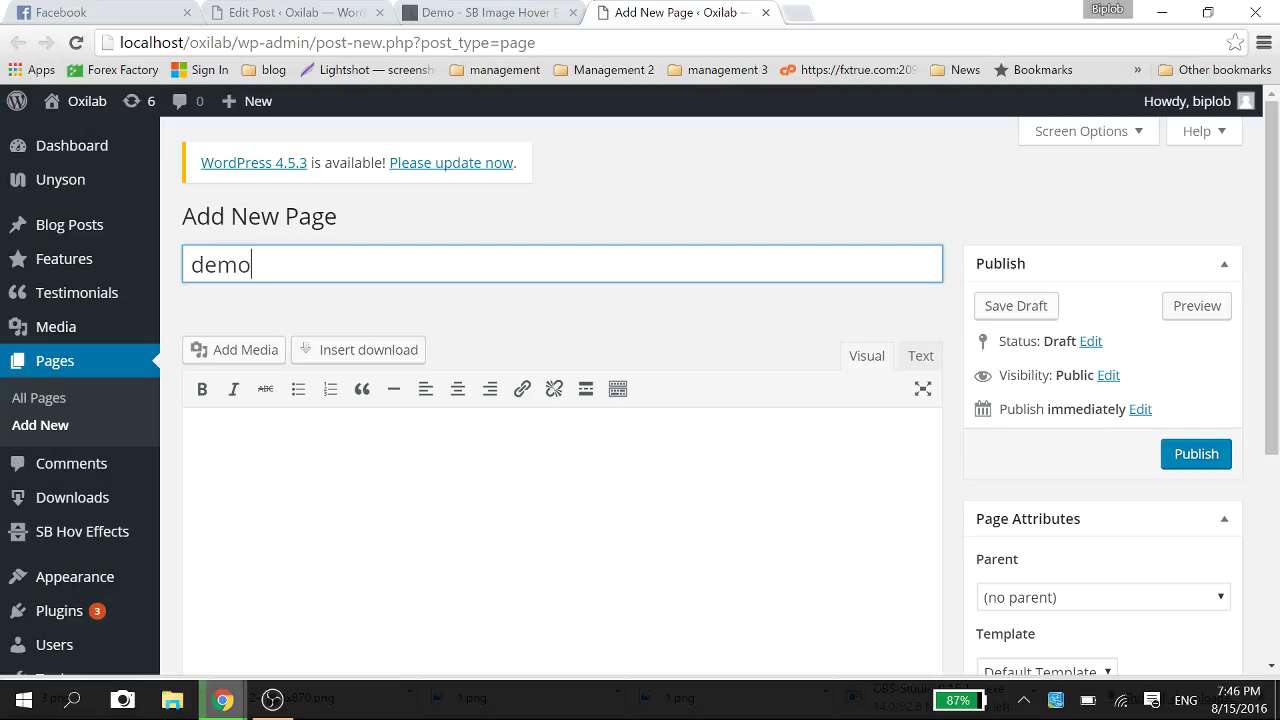
pyautogui.write(' Sb Image hover')
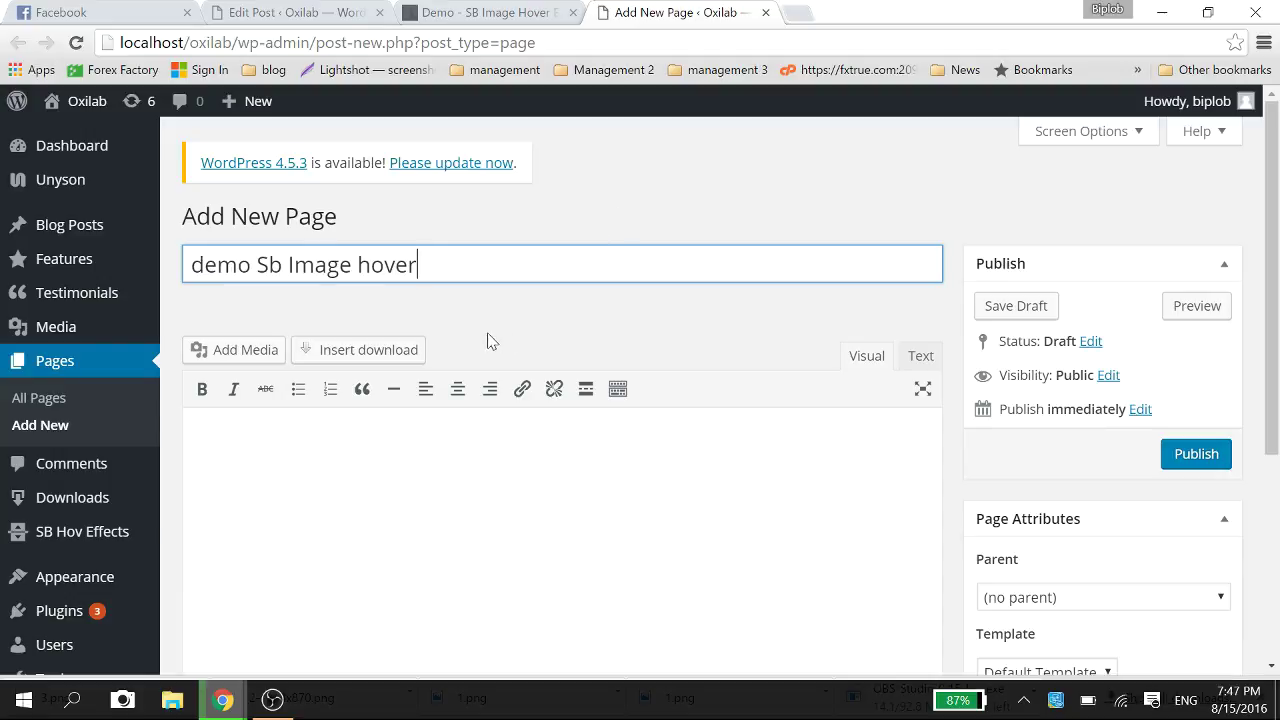
pyautogui.moveTo(134, 277)
pyautogui.write('D')
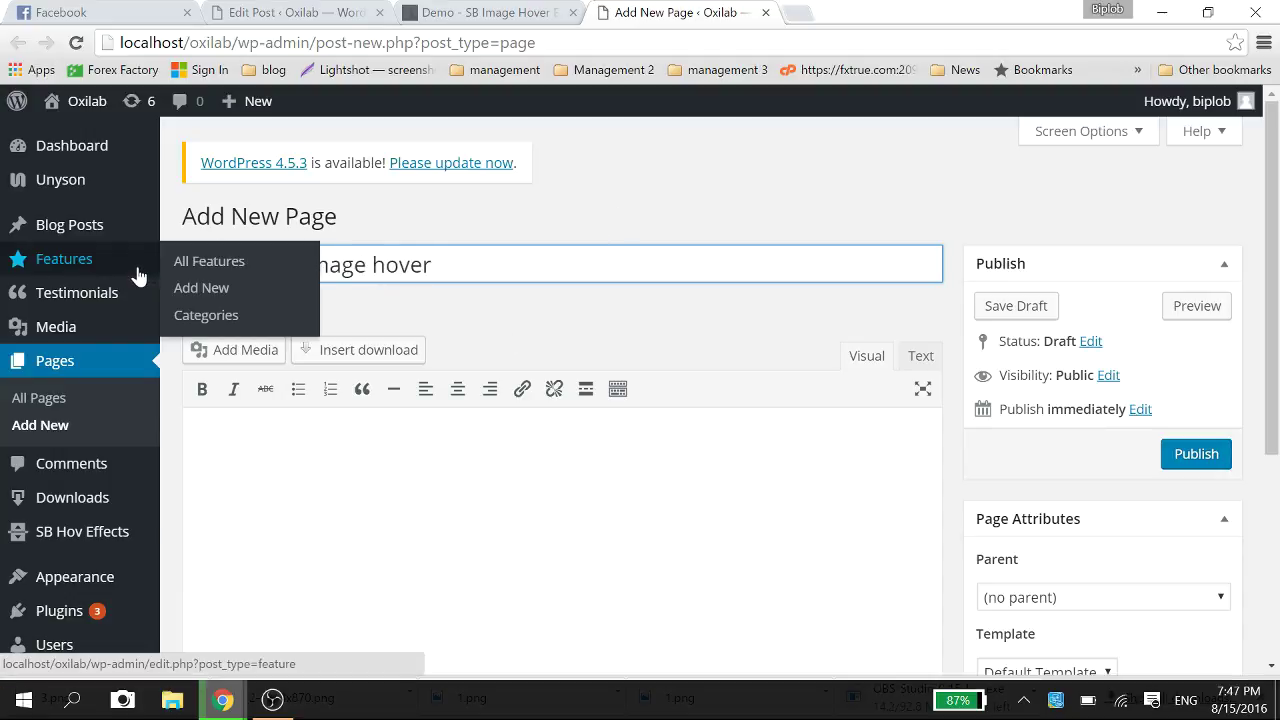
pyautogui.press('BackSpace')
pyautogui.press('Delete')
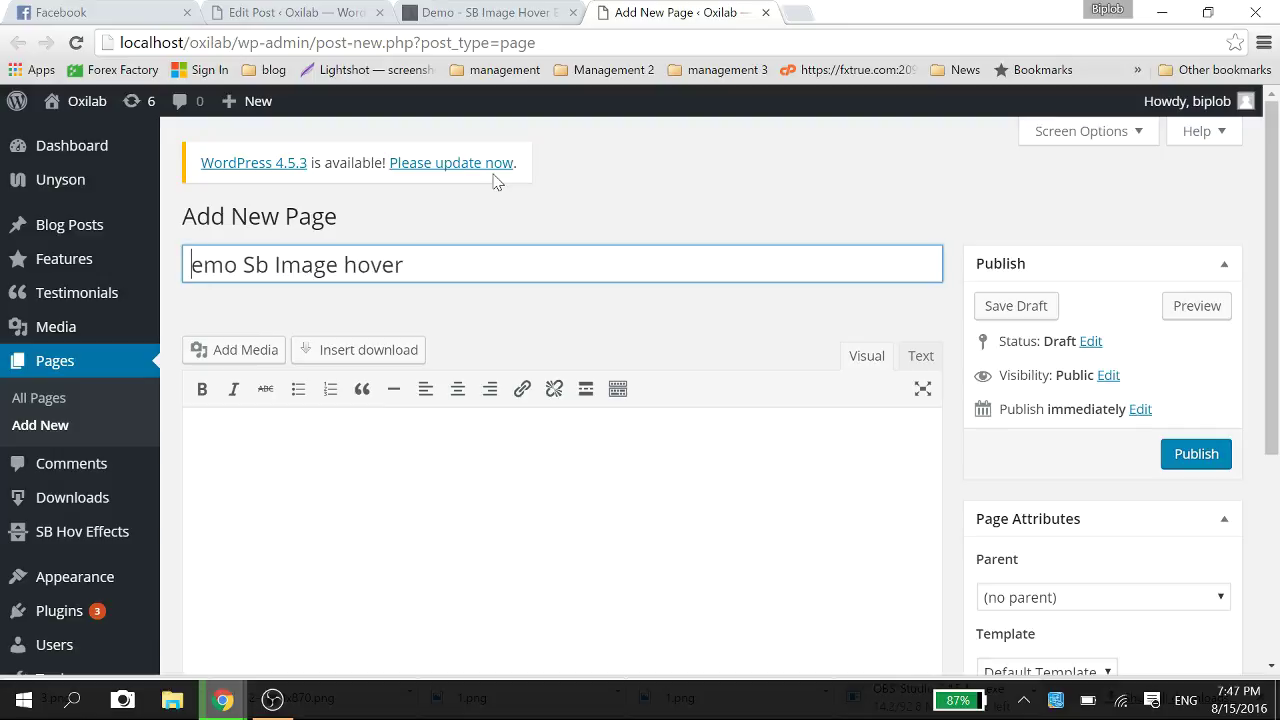
pyautogui.write('D')
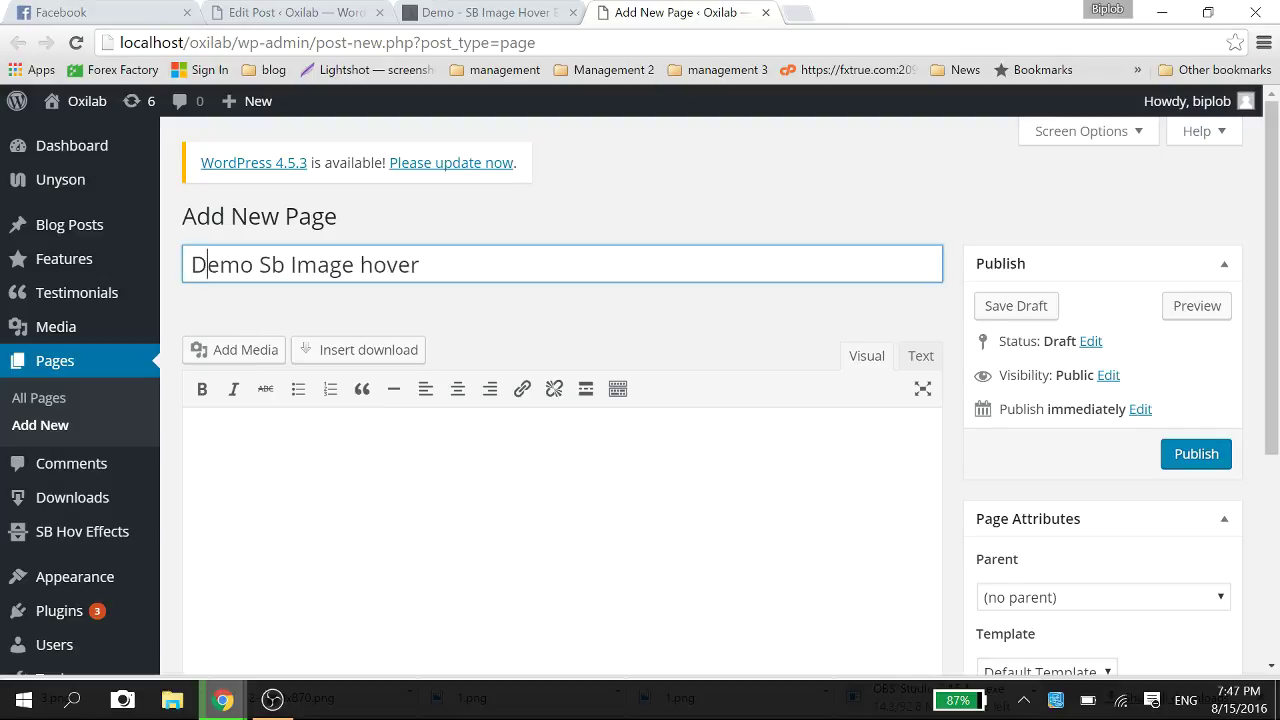
# Step: Insert the shortcode [sihe_hover id='4097'] into the page's content
pyautogui.scroll(-2, 571, 374)
pyautogui.click(571, 374)
pyautogui.scroll(2, 563, 390)
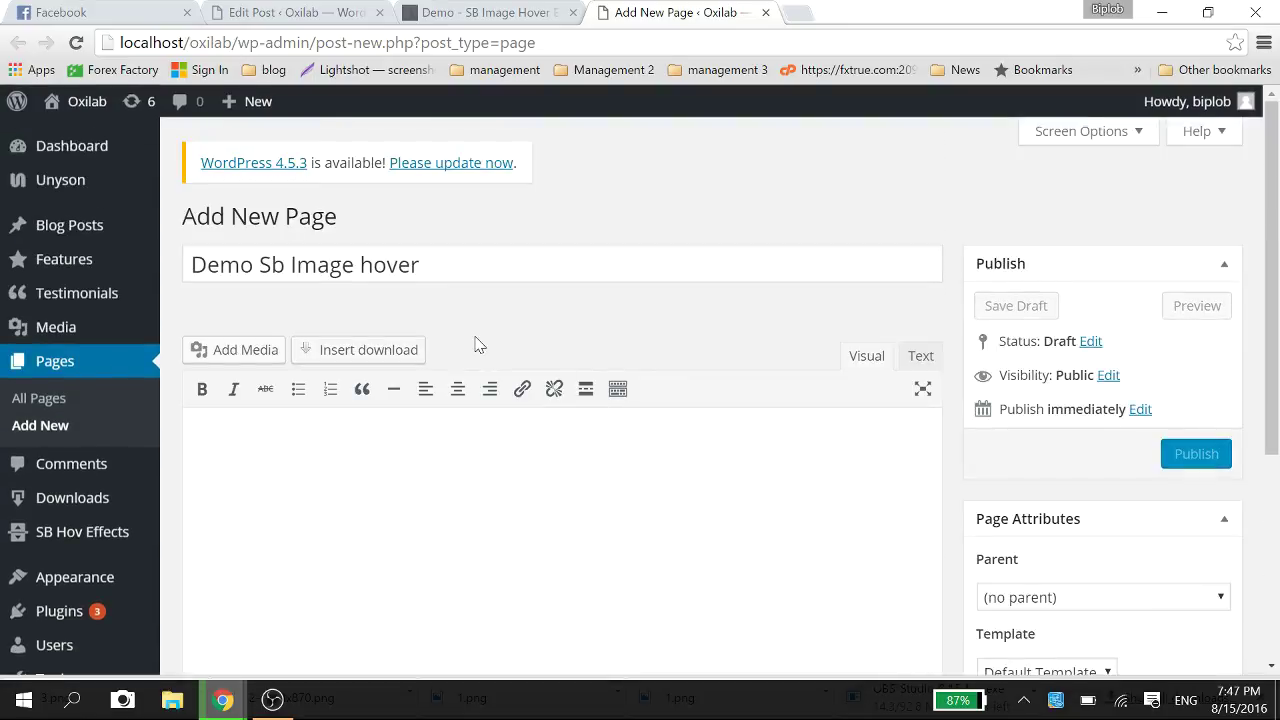
pyautogui.write("[sihe_hover id='4097']")
pyautogui.scroll(-2, 985, 410)
pyautogui.scroll(-2, 985, 410)
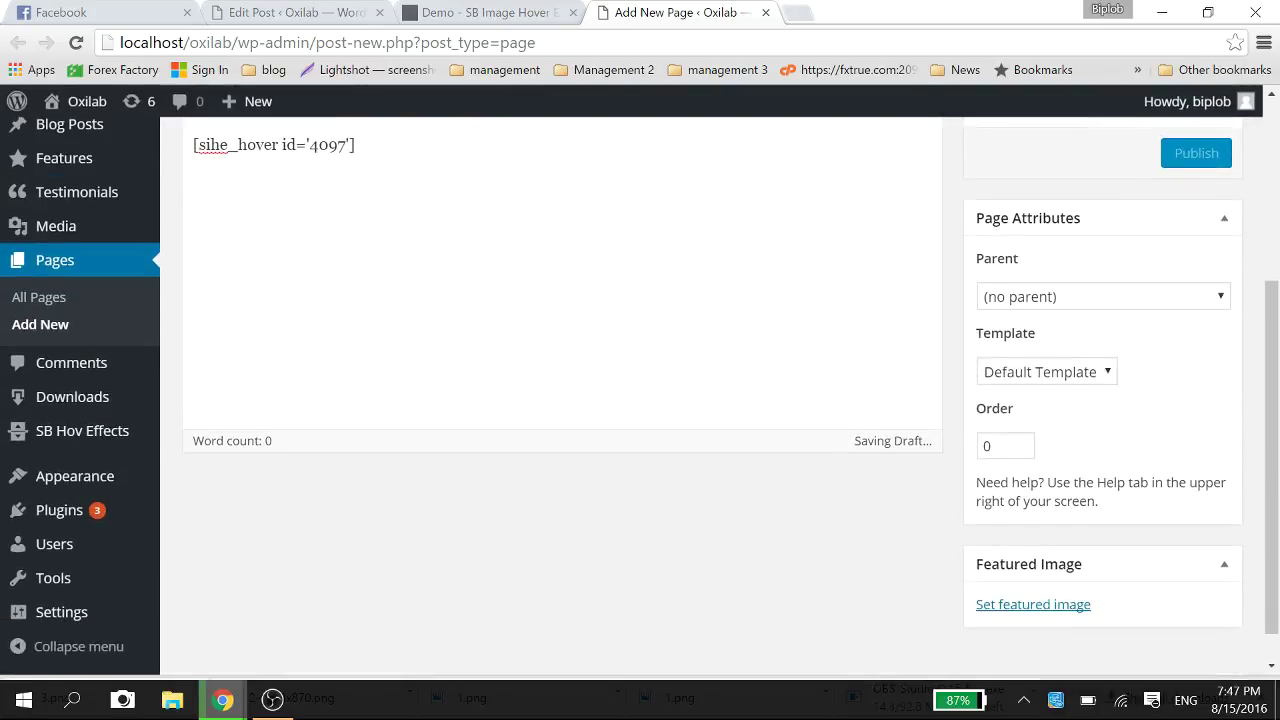
# Step: Assign the Full width template to the new page and publish it
pyautogui.click(1006, 346)
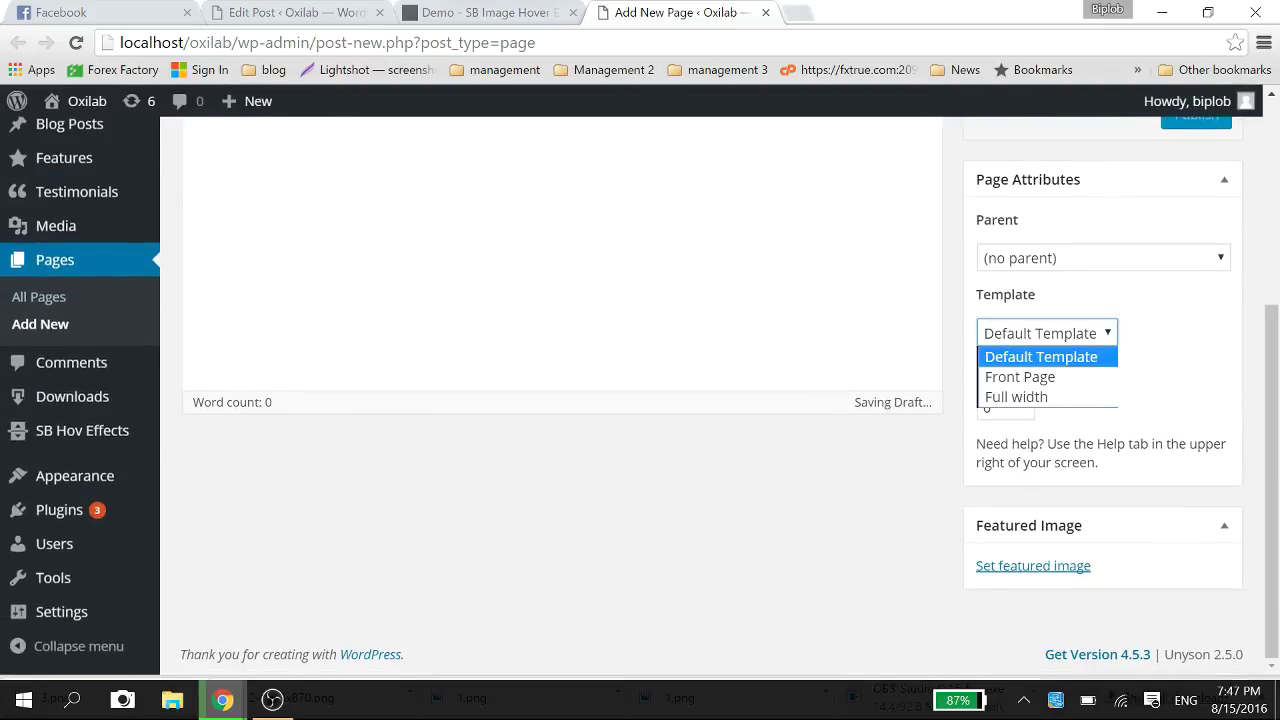
pyautogui.click(1013, 397)
pyautogui.scroll(3, 893, 462)
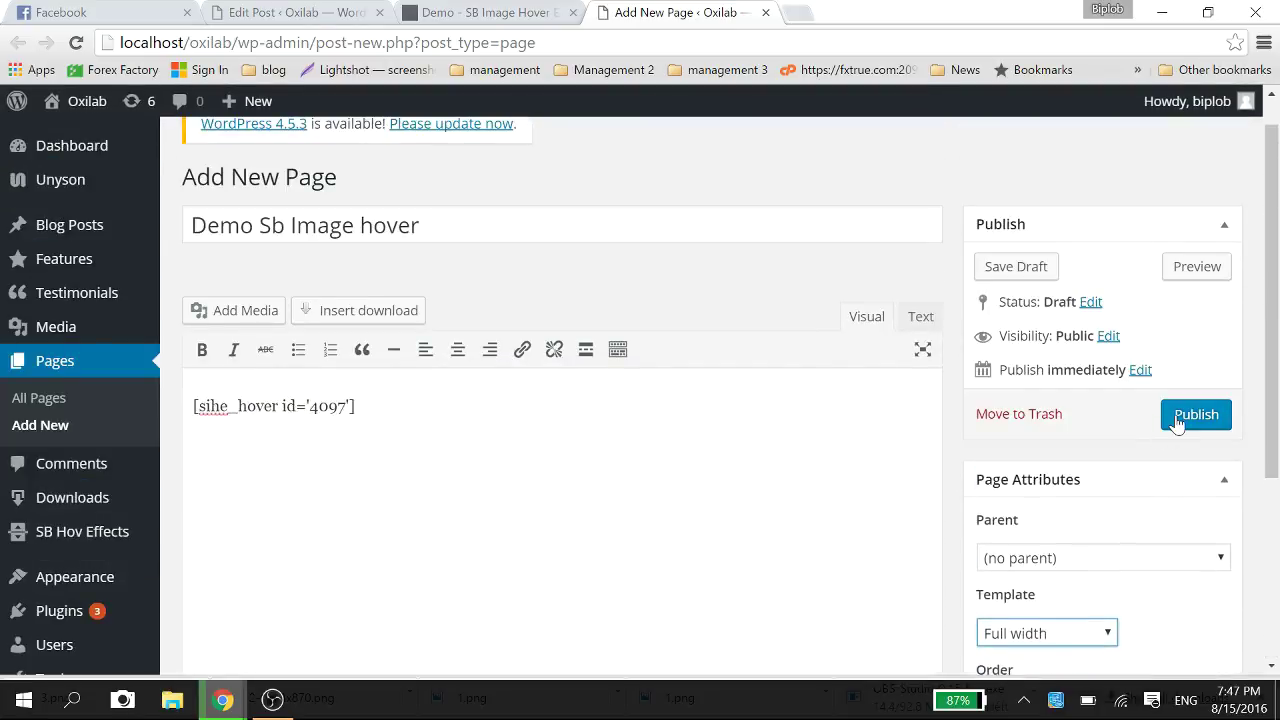
pyautogui.click(1196, 414)
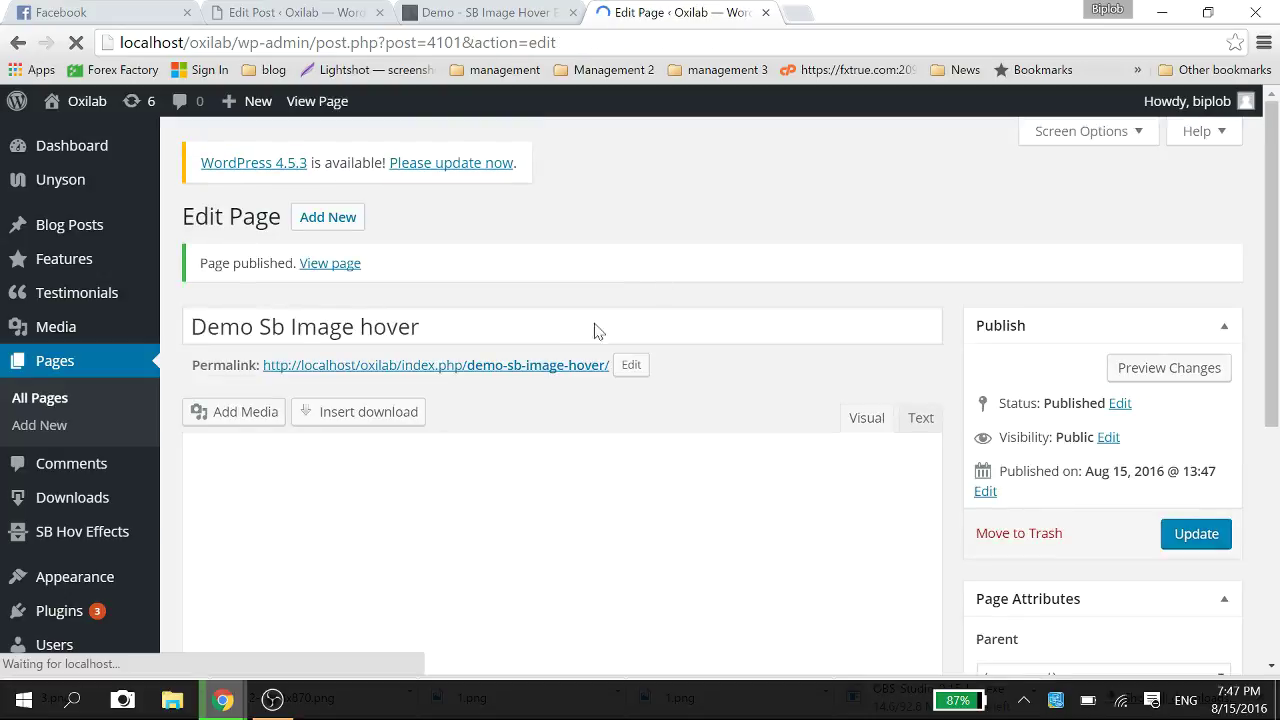
# Step: View the published Demo Sb Image hover page and check the hover effect on the first and third images
pyautogui.click(520, 372)
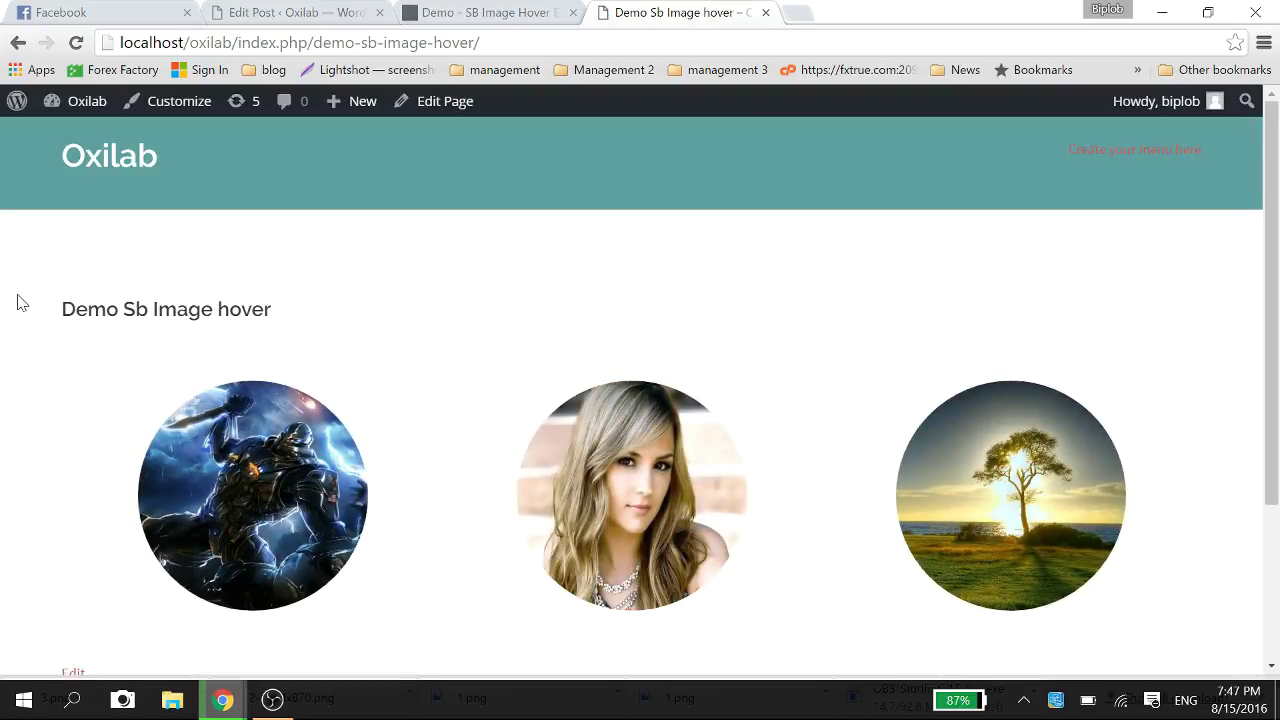
pyautogui.scroll(-1, 22, 303)
pyautogui.scroll(1, 20, 300)
pyautogui.moveTo(257, 533)
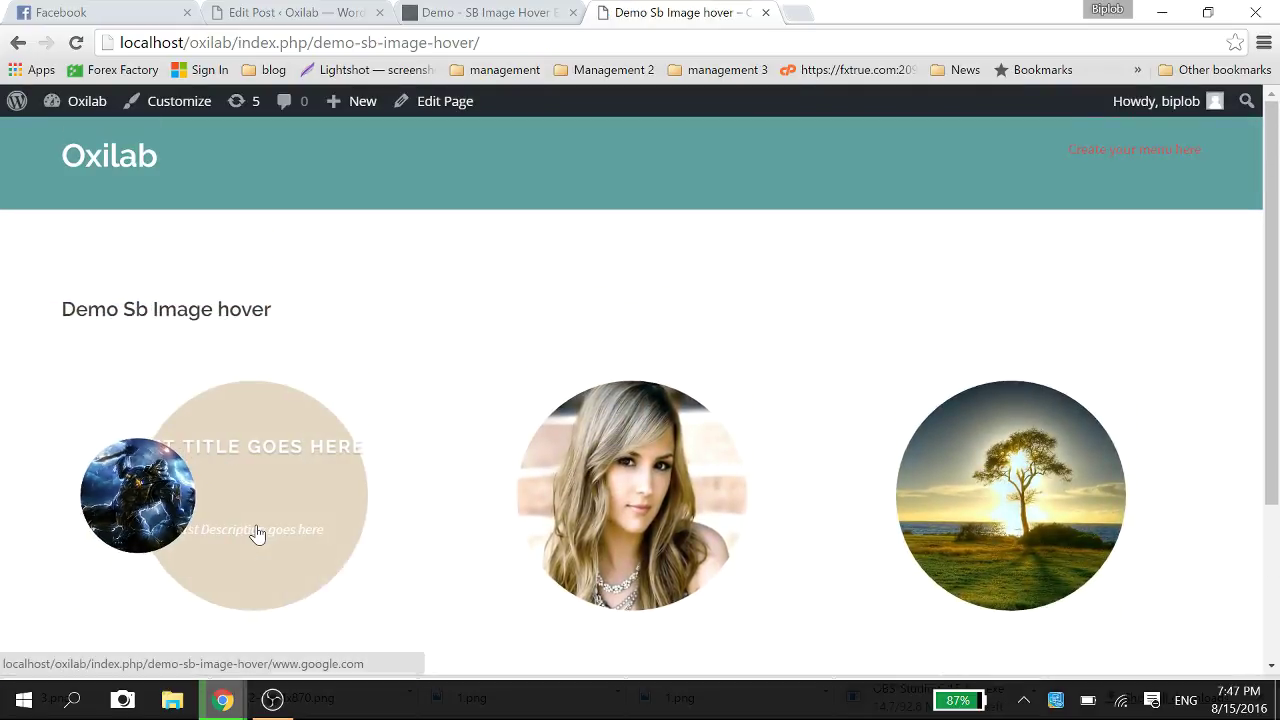
pyautogui.moveTo(1058, 537)
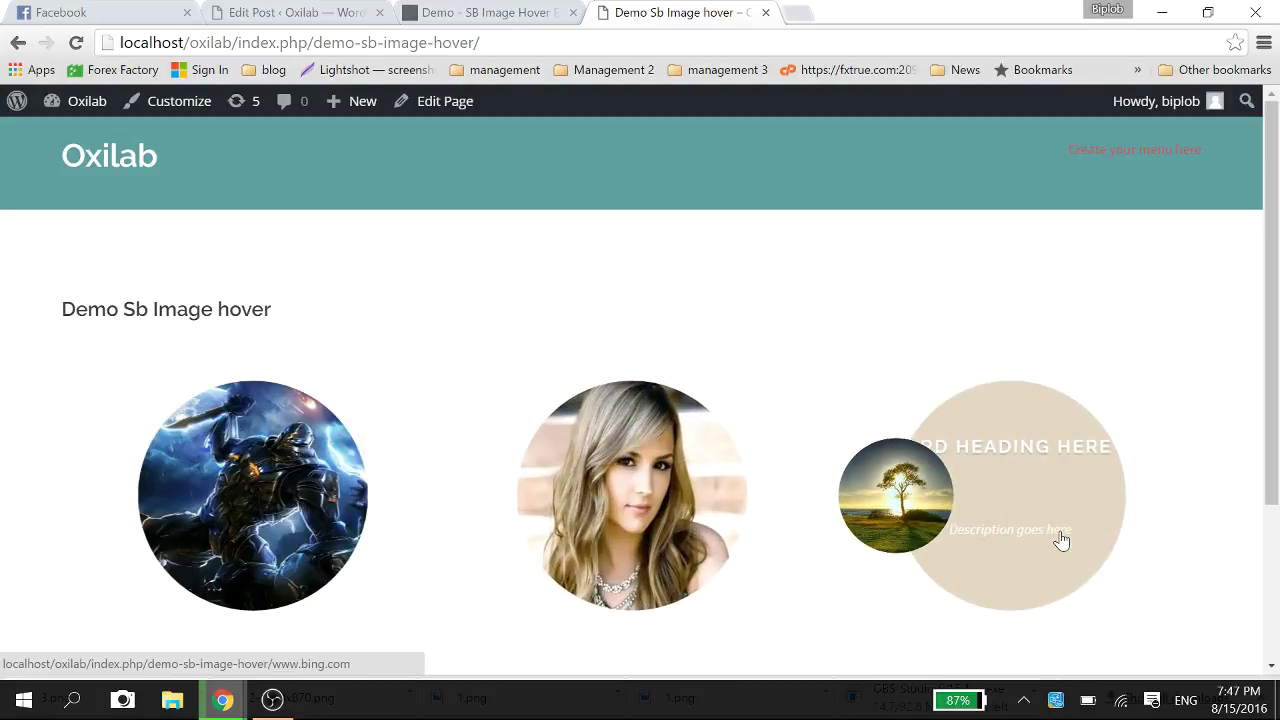
pyautogui.moveTo(265, 498)
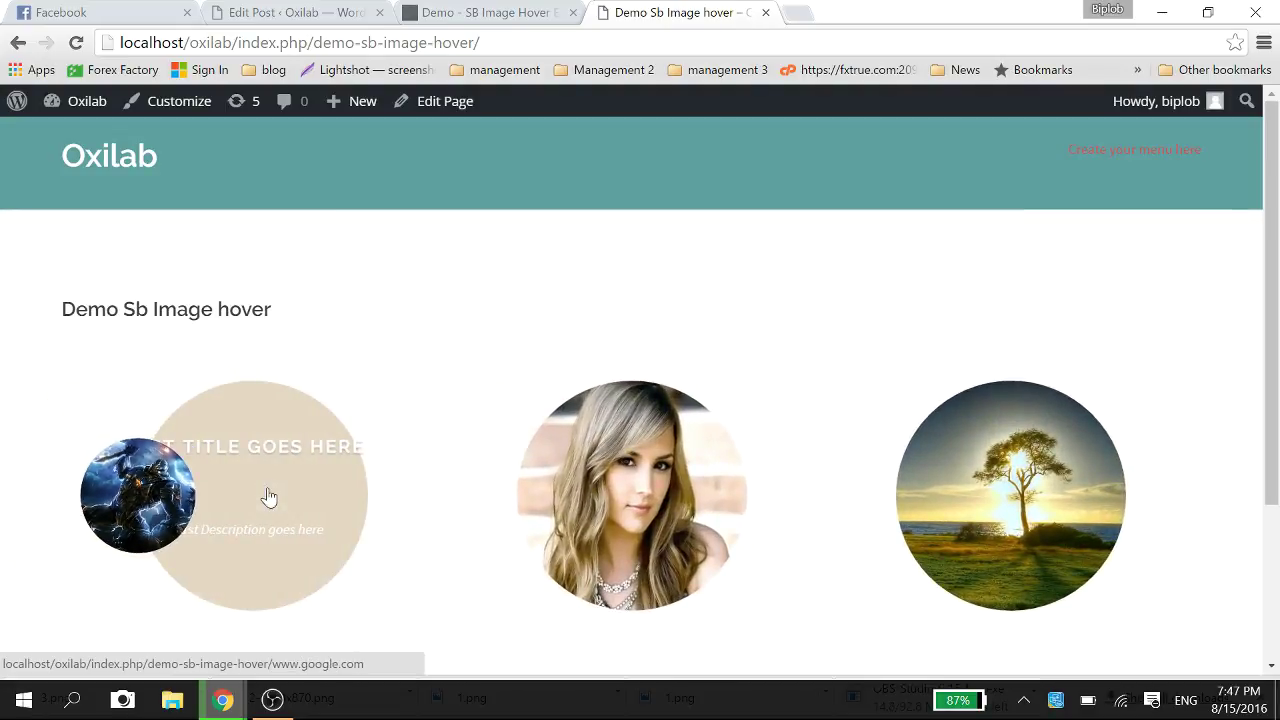
# Step: In the demo hover item's effects settings, set the animation direction to Left to Right
pyautogui.click(424, 10)
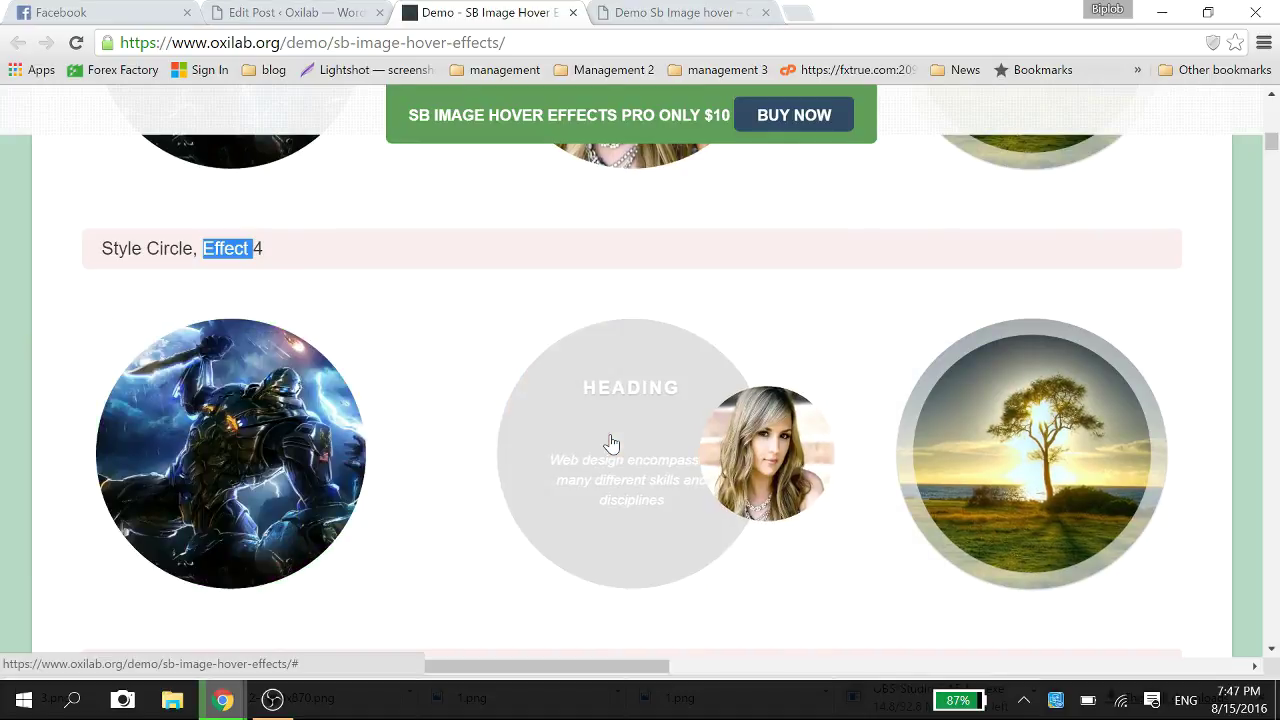
pyautogui.click(345, 10)
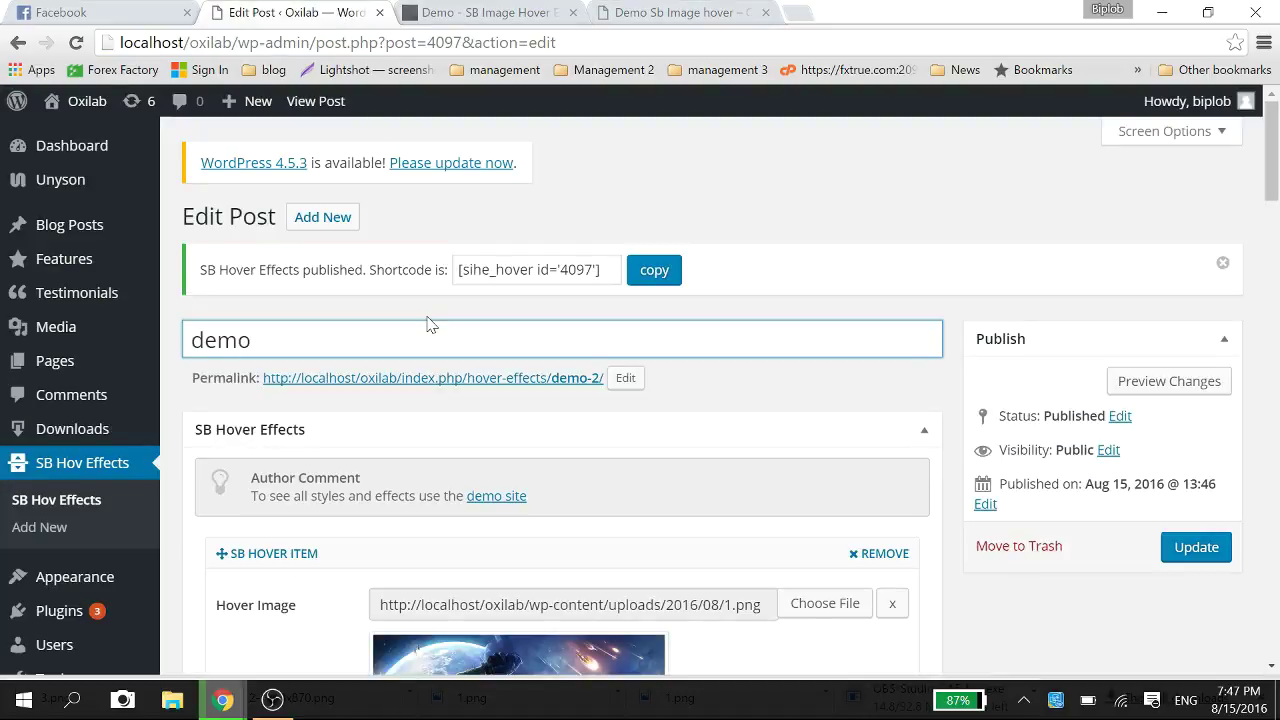
pyautogui.scroll(-10, 428, 323)
pyautogui.click(392, 236)
pyautogui.scroll(2, 1100, 262)
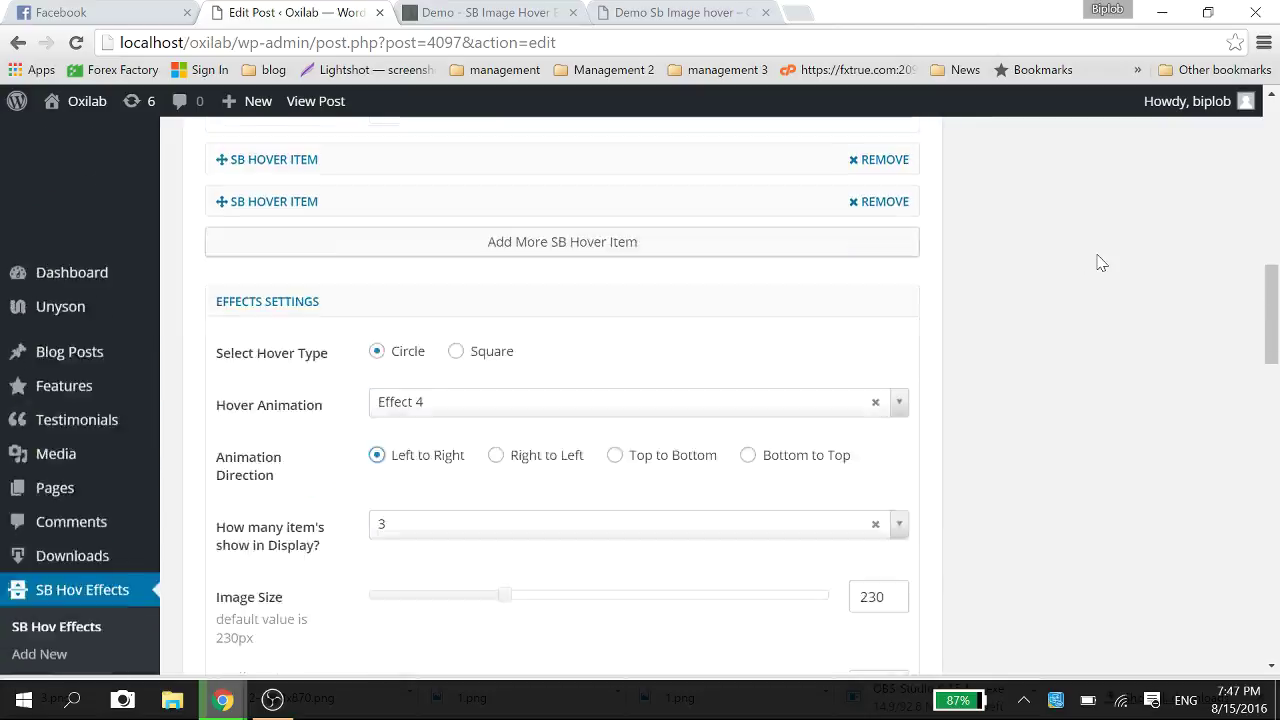
# Step: Update the demo hover item and reload the Demo Sb Image hover page to check the Left to Right animation
pyautogui.scroll(1, 1100, 262)
pyautogui.scroll(8, 1100, 262)
pyautogui.click(1190, 448)
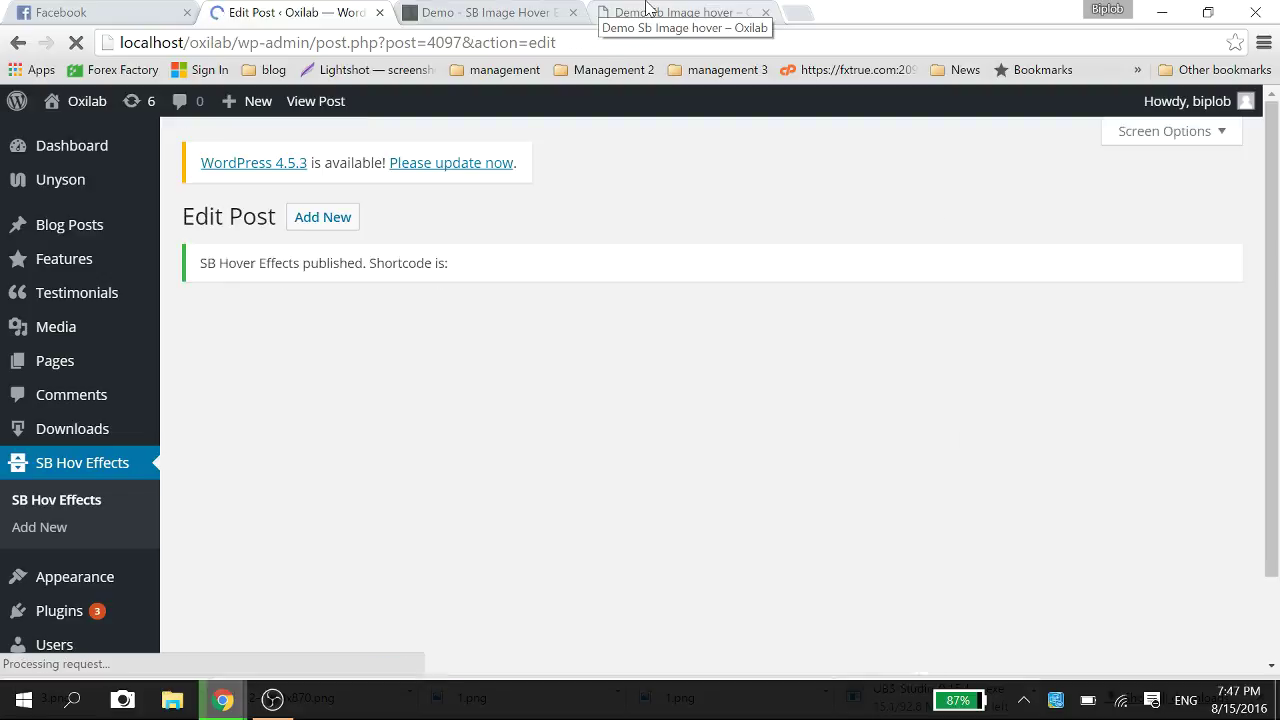
pyautogui.click(647, 10)
pyautogui.click(76, 42)
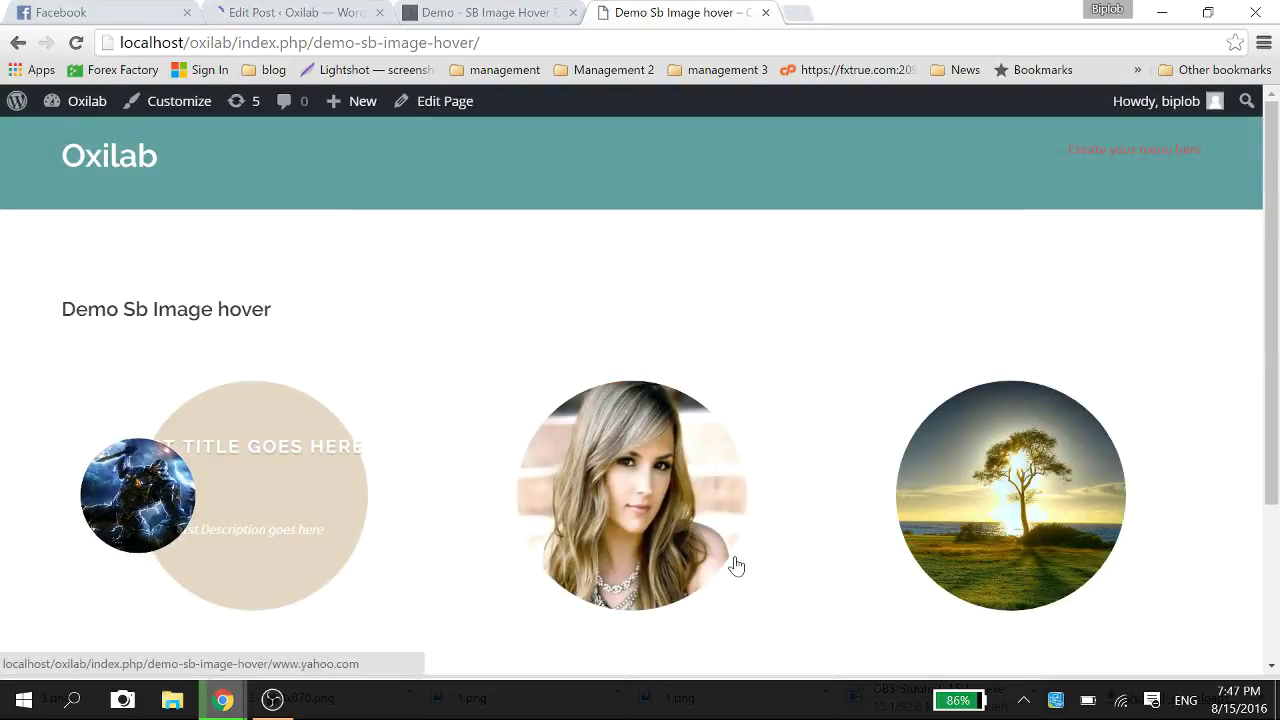
# Step: Preview the Style Circle, Effect 5 sample on the SB Image Hover Effects demo site
pyautogui.click(322, 10)
pyautogui.scroll(-12, 503, 189)
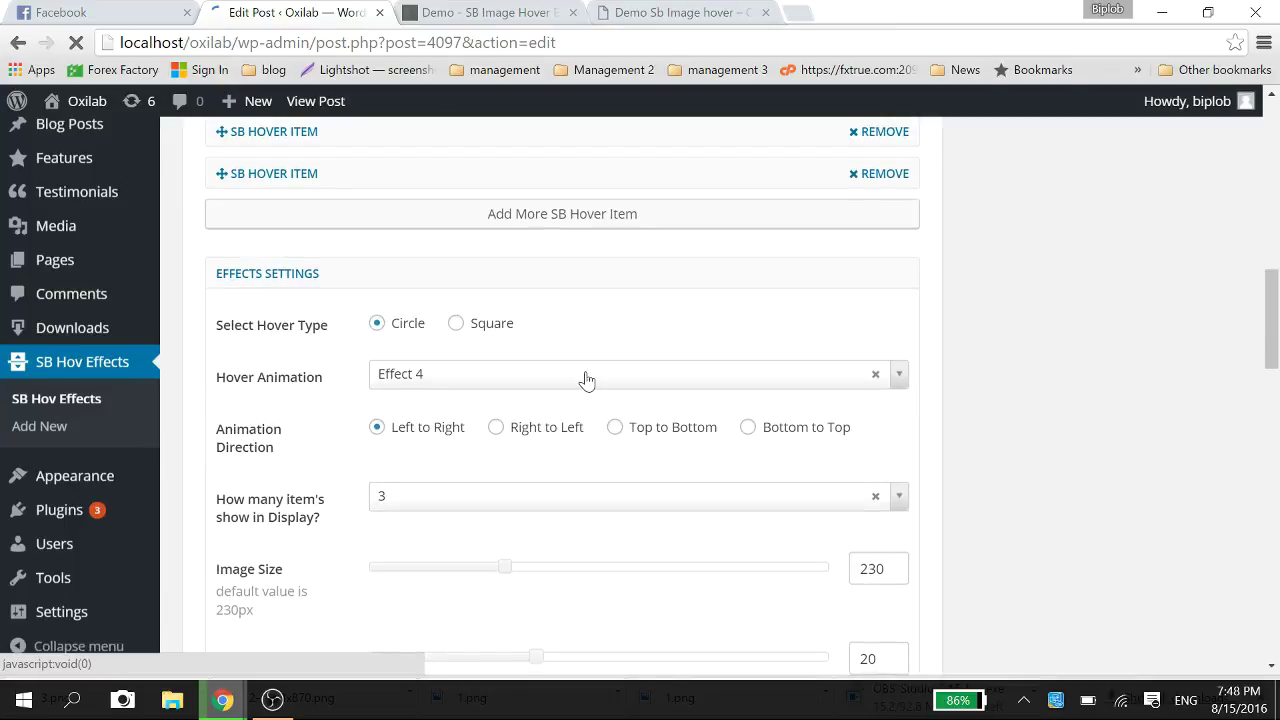
pyautogui.click(480, 12)
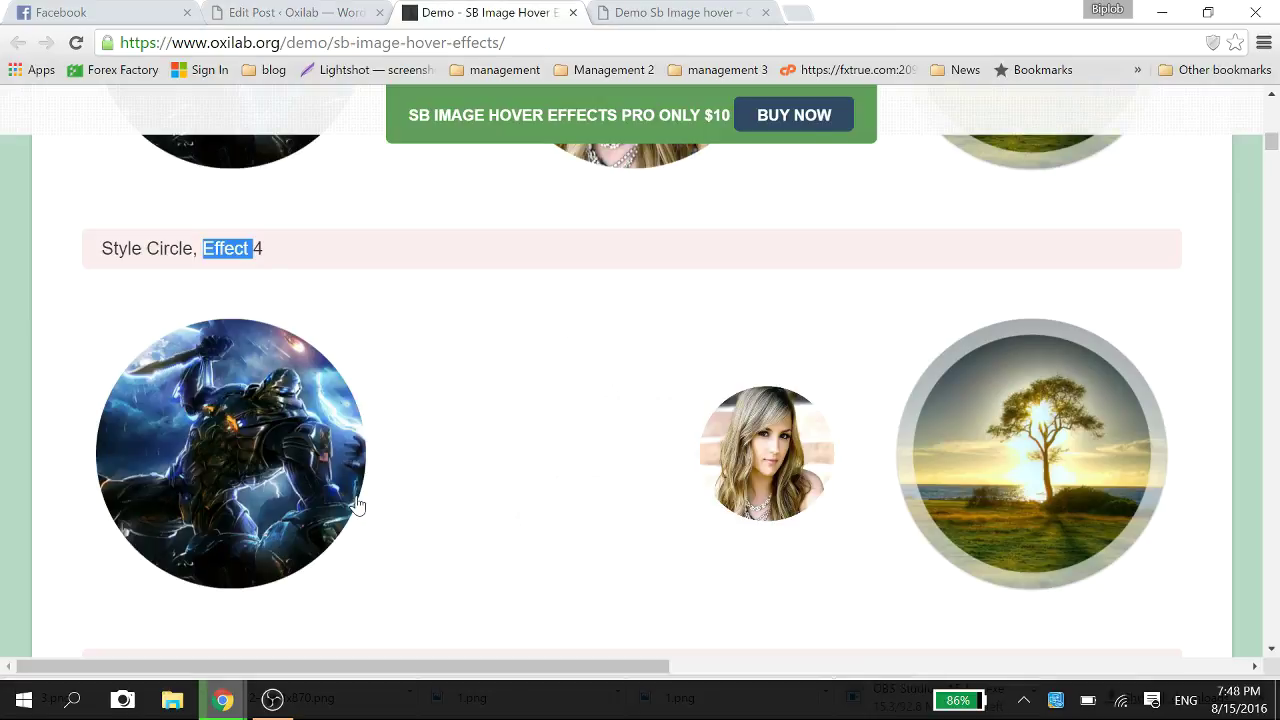
pyautogui.scroll(-4, 358, 506)
pyautogui.moveTo(228, 448)
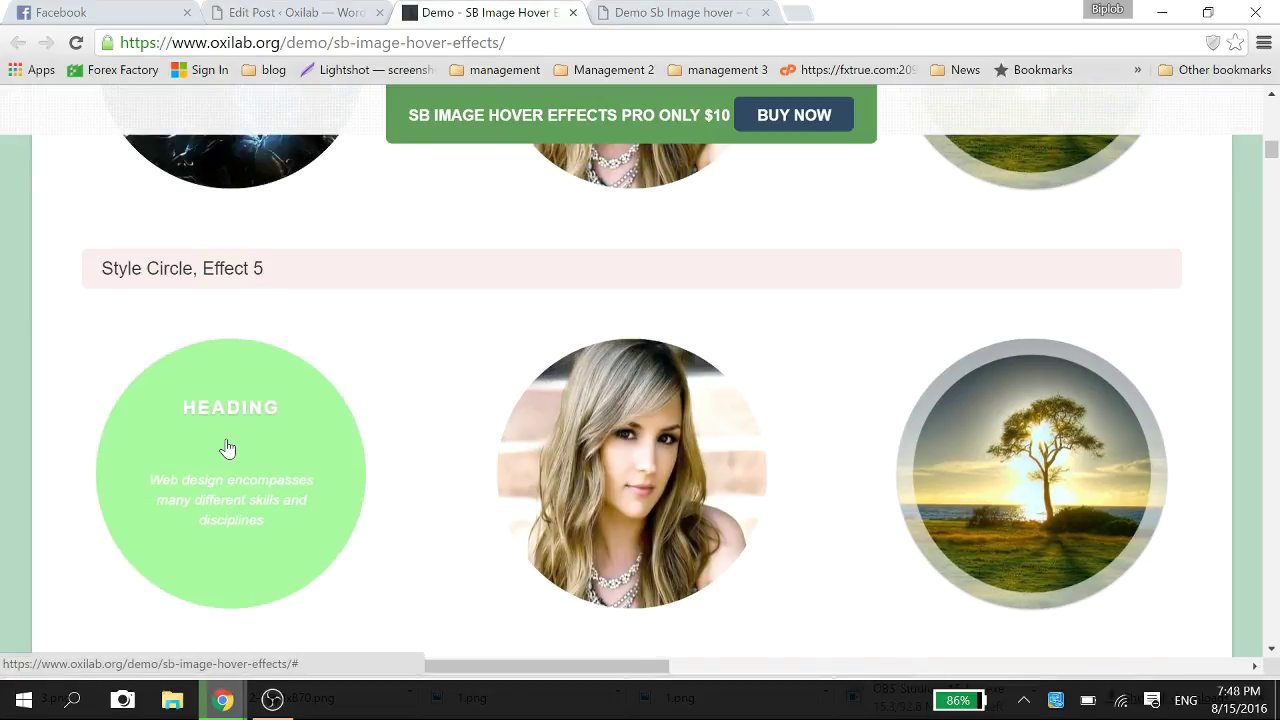
pyautogui.moveTo(309, 280); pyautogui.dragTo(101, 269)
# Step: Set the demo hover item's animation to Effect 5 and keep its hover type on Circle
pyautogui.click(307, 12)
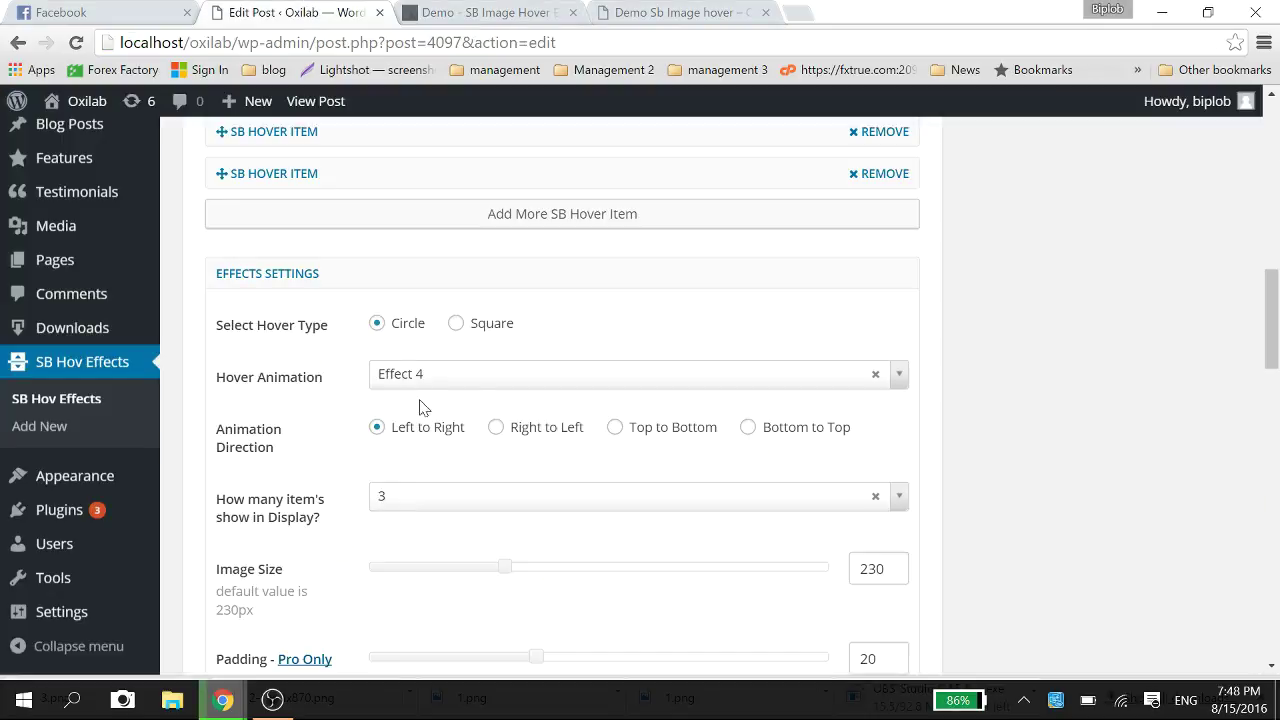
pyautogui.click(477, 374)
pyautogui.click(457, 566)
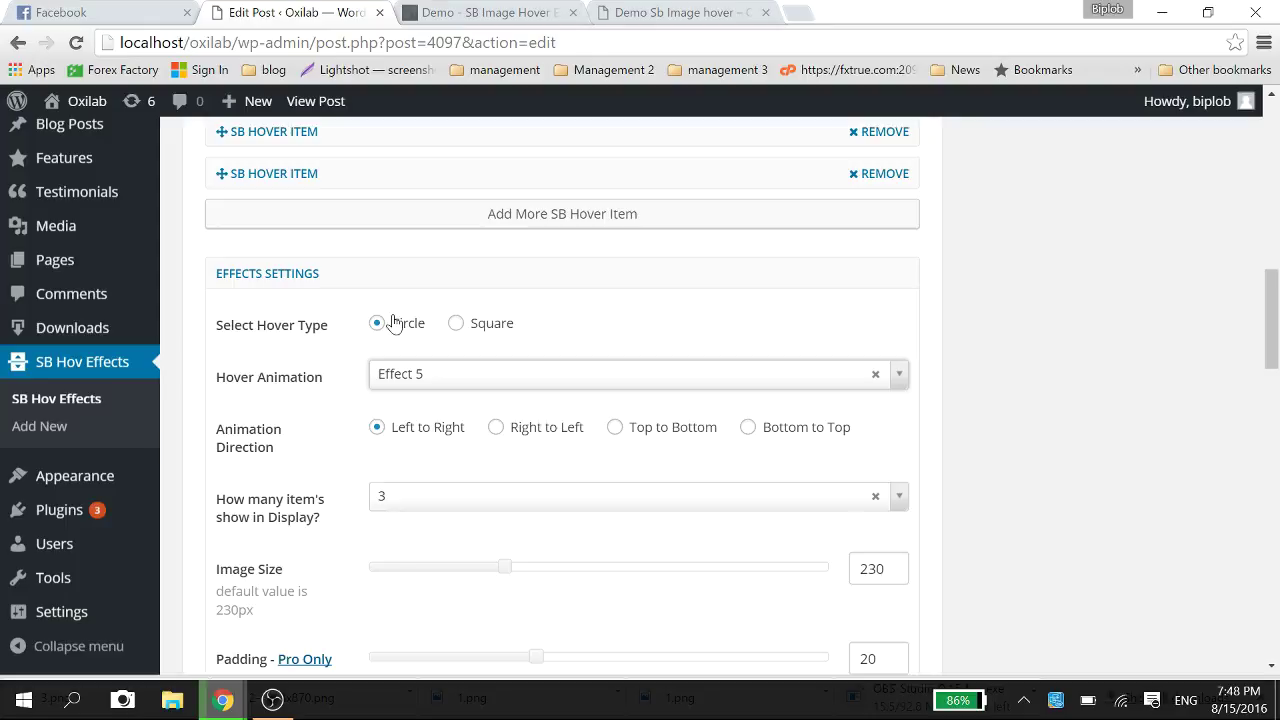
pyautogui.click(466, 326)
pyautogui.click(398, 328)
# Step: Update the item with Effect 5 and reload the Demo Sb Image hover page to check it
pyautogui.scroll(15, 1065, 288)
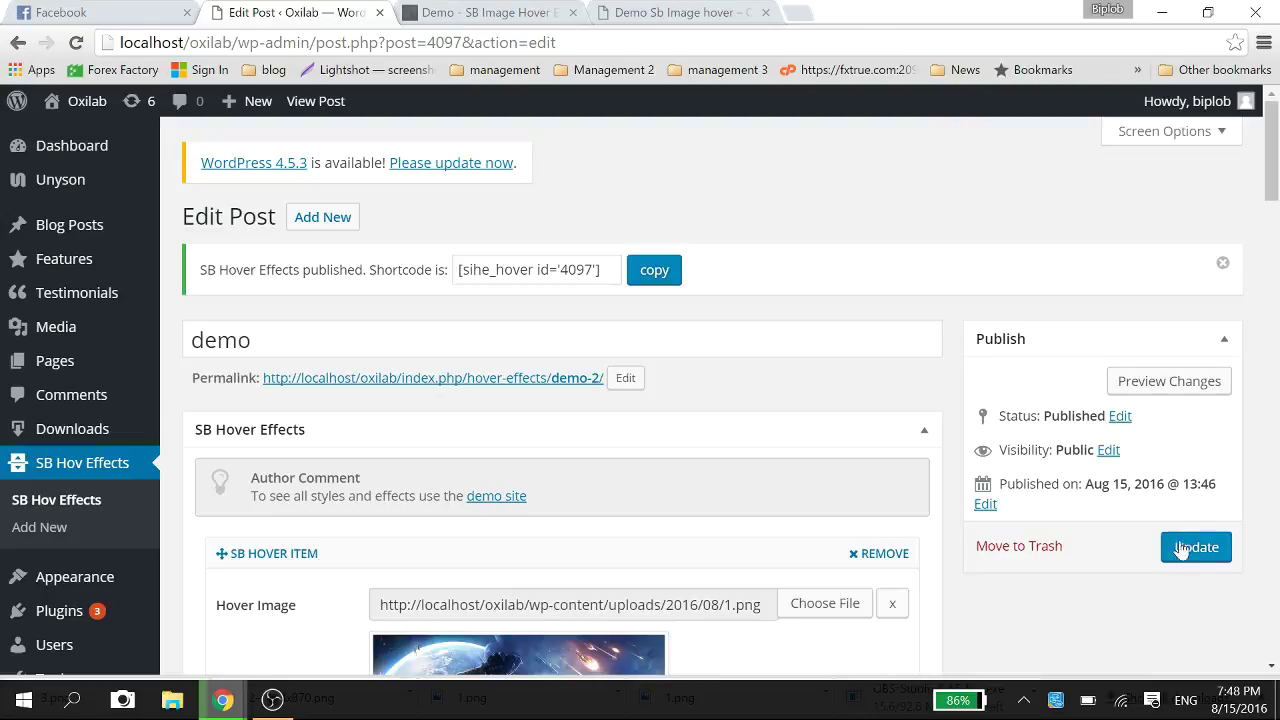
pyautogui.click(1180, 548)
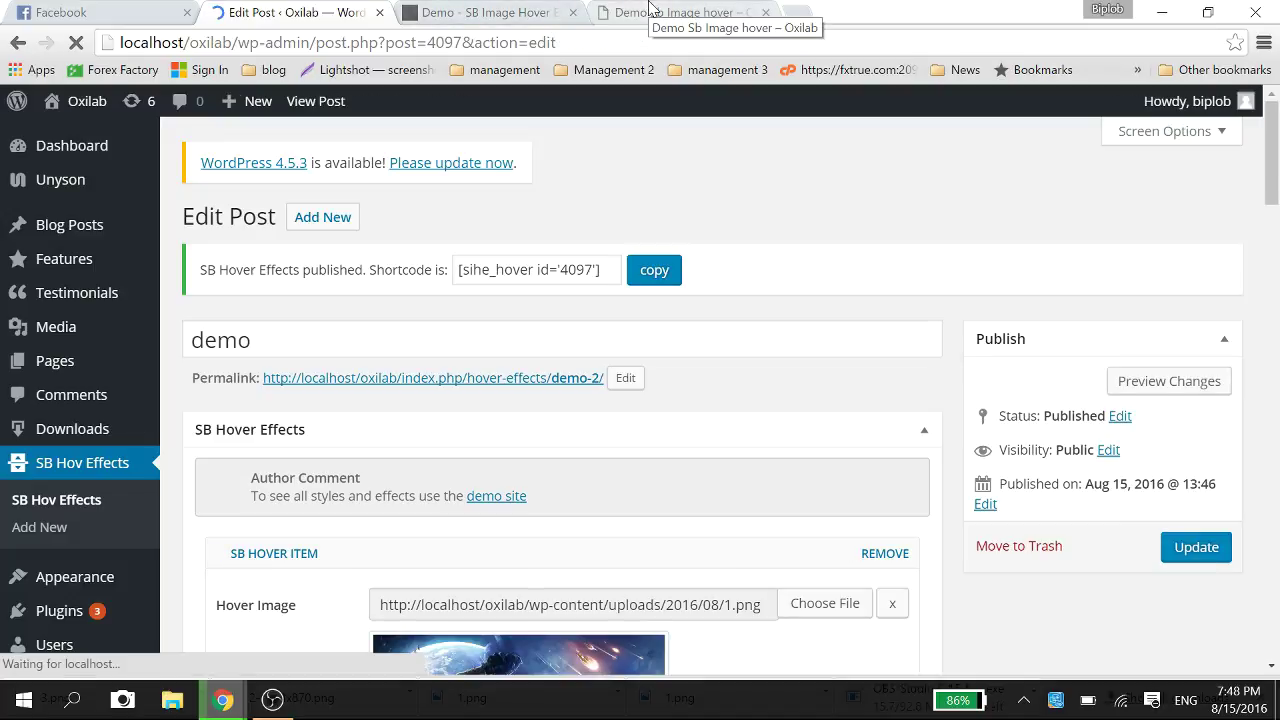
pyautogui.click(650, 8)
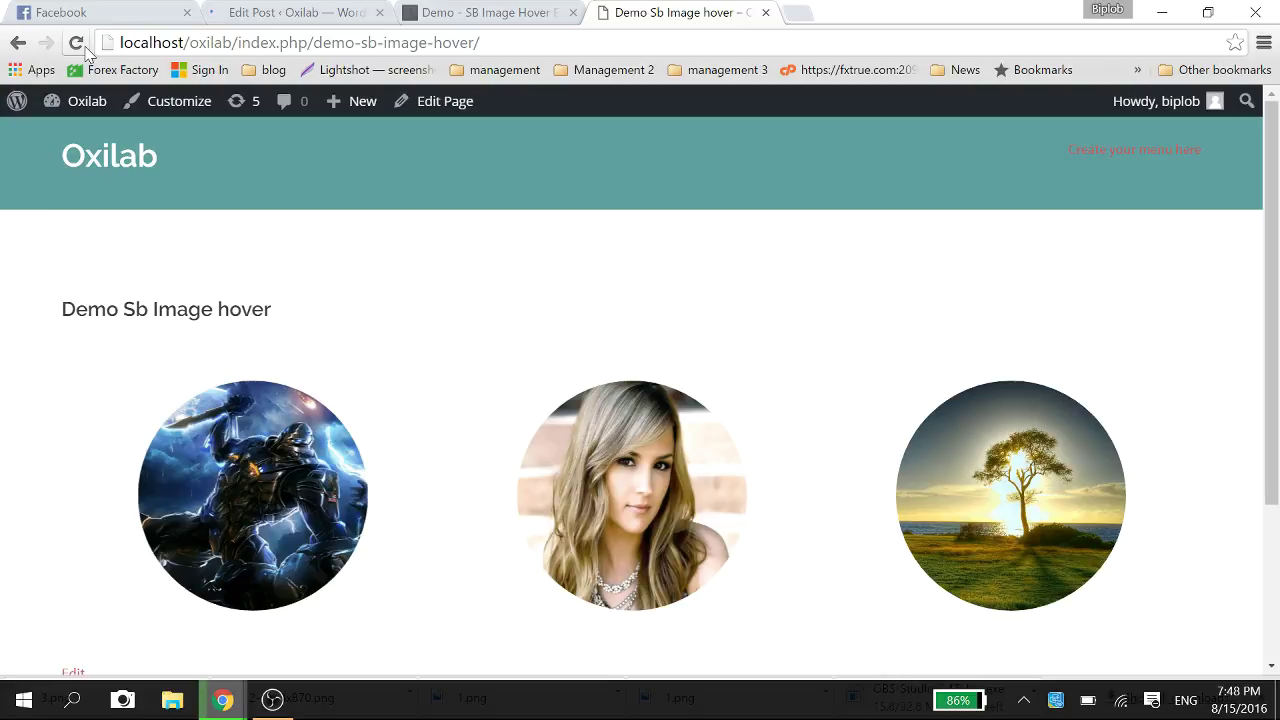
pyautogui.click(80, 44)
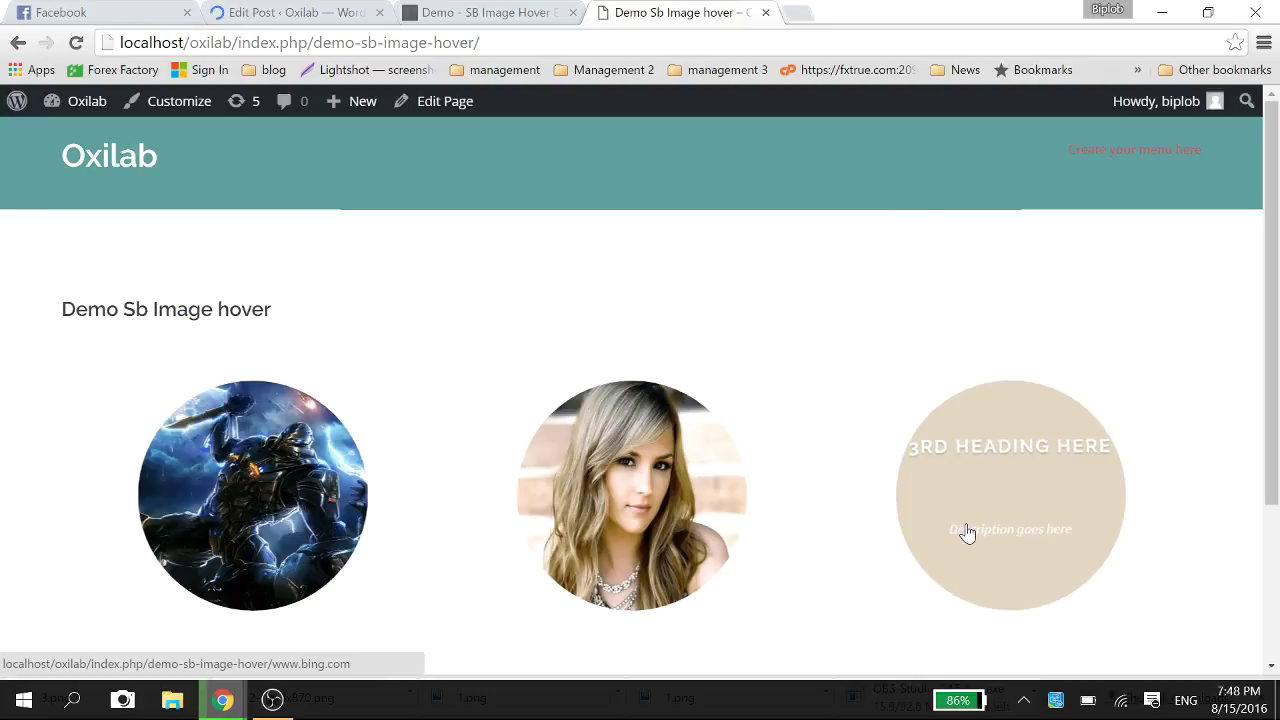
# Step: Look up the Style Circle, Effect 2 sample on the SB Image Hover Effects demo site
pyautogui.click(290, 12)
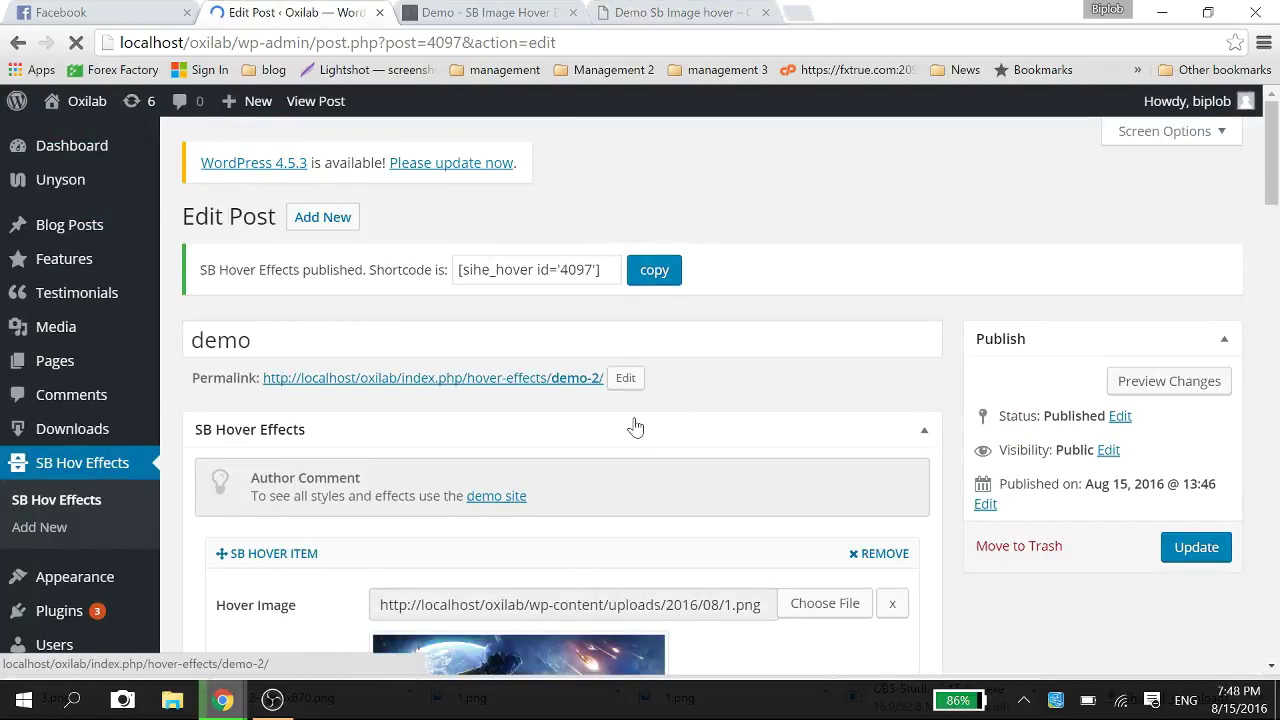
pyautogui.scroll(-3, 634, 418)
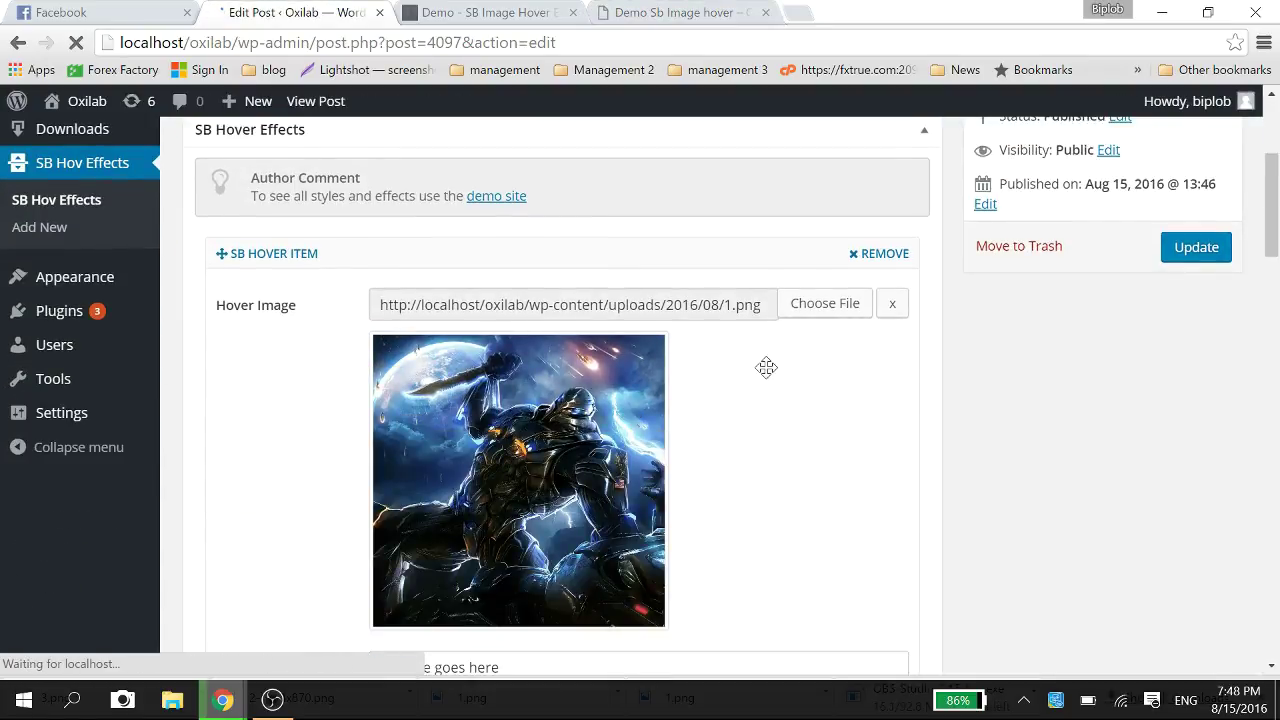
pyautogui.scroll(-5, 766, 367)
pyautogui.scroll(-2, 453, 357)
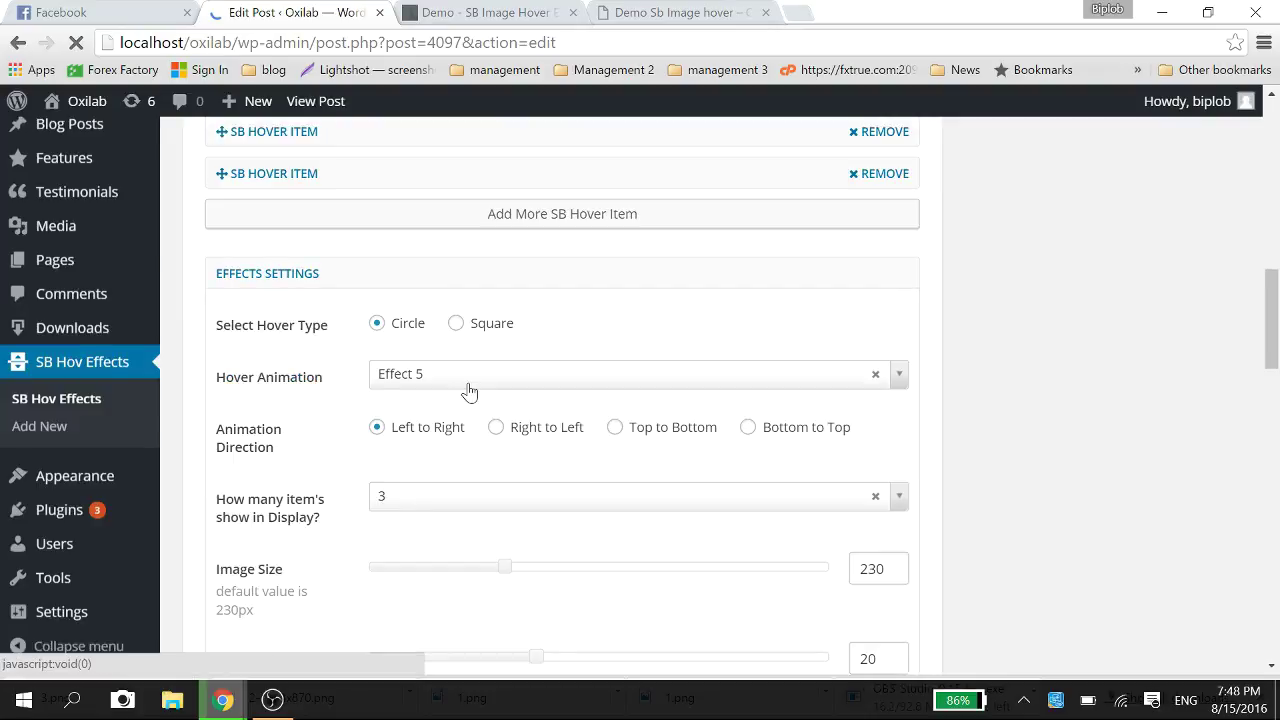
pyautogui.hotkey('ctrl', 'Tab')
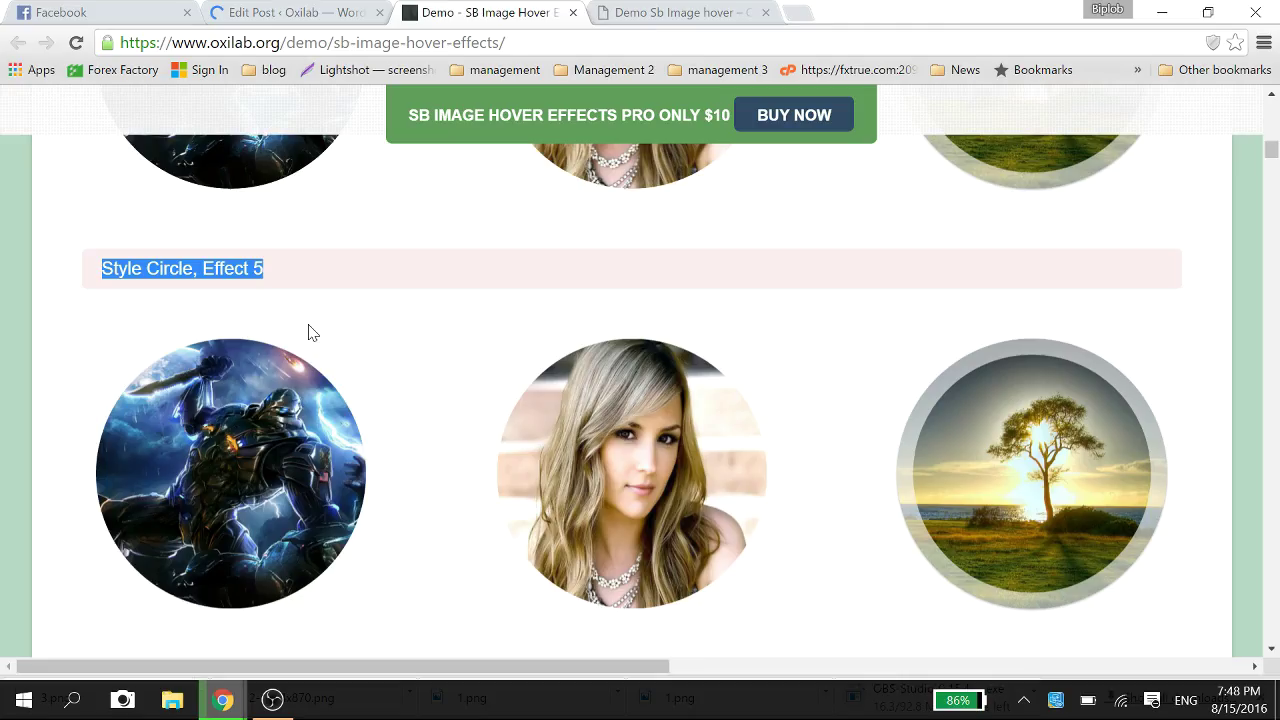
pyautogui.scroll(15, 308, 332)
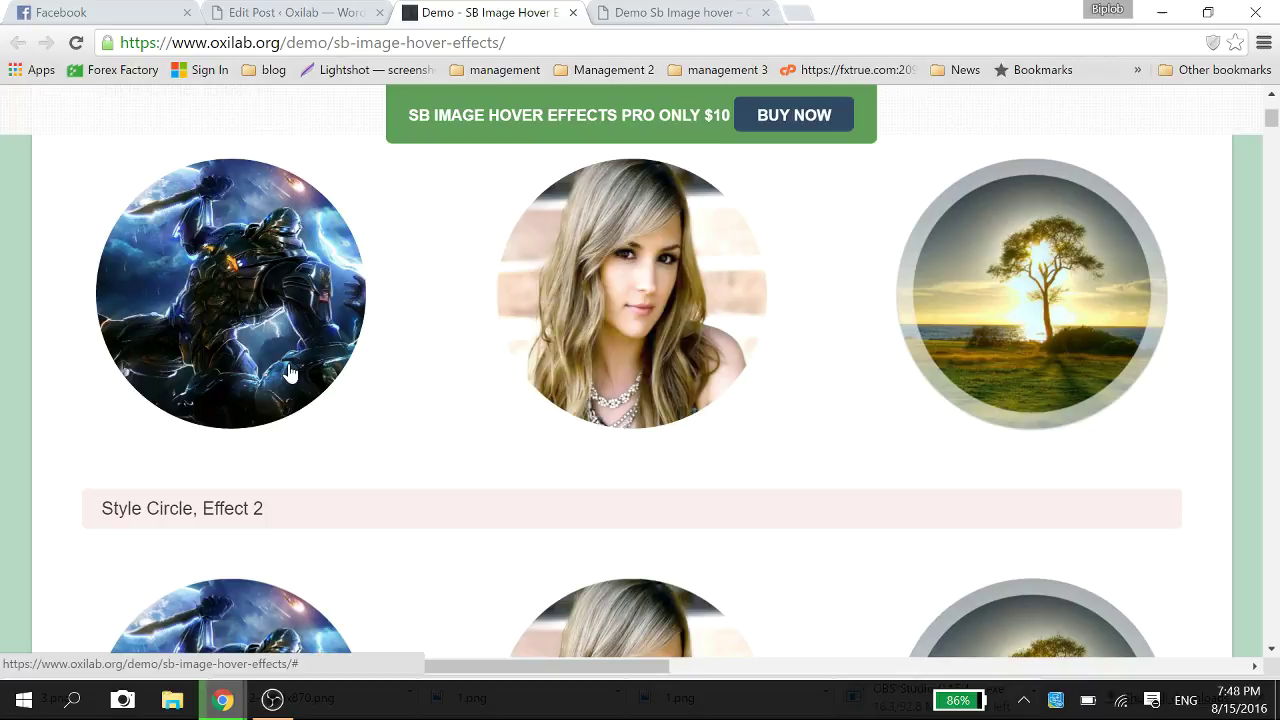
pyautogui.moveTo(264, 508); pyautogui.dragTo(100, 508)
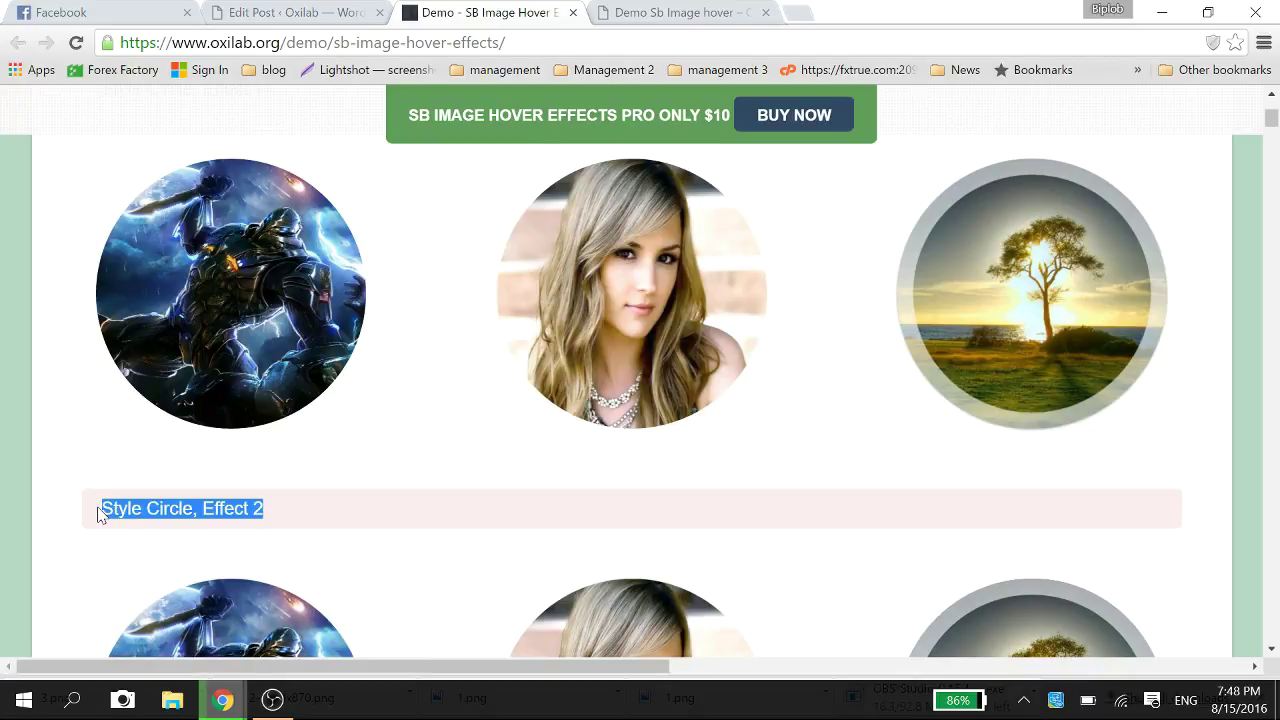
pyautogui.scroll(-2, 70, 494)
pyautogui.scroll(-1, 70, 494)
# Step: Set the demo hover item's animation to Effect 2 and its animation direction to Top to Bottom
pyautogui.click(290, 12)
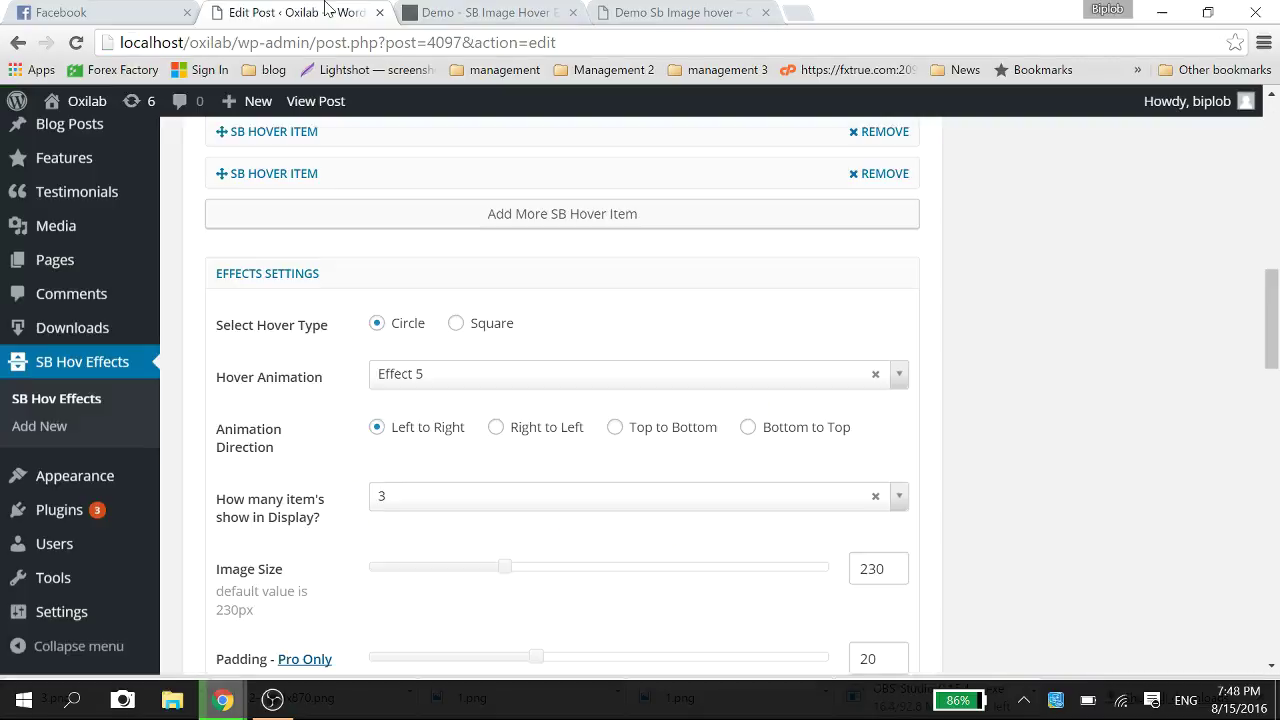
pyautogui.click(443, 468)
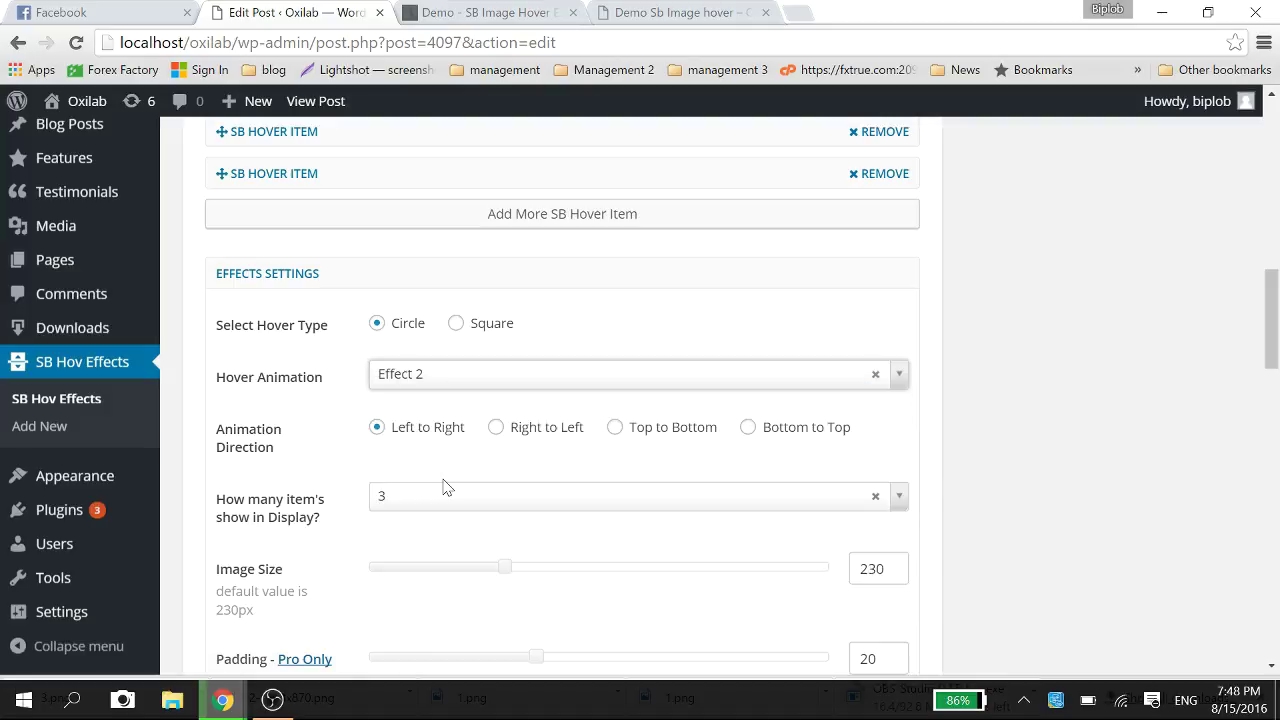
pyautogui.click(688, 430)
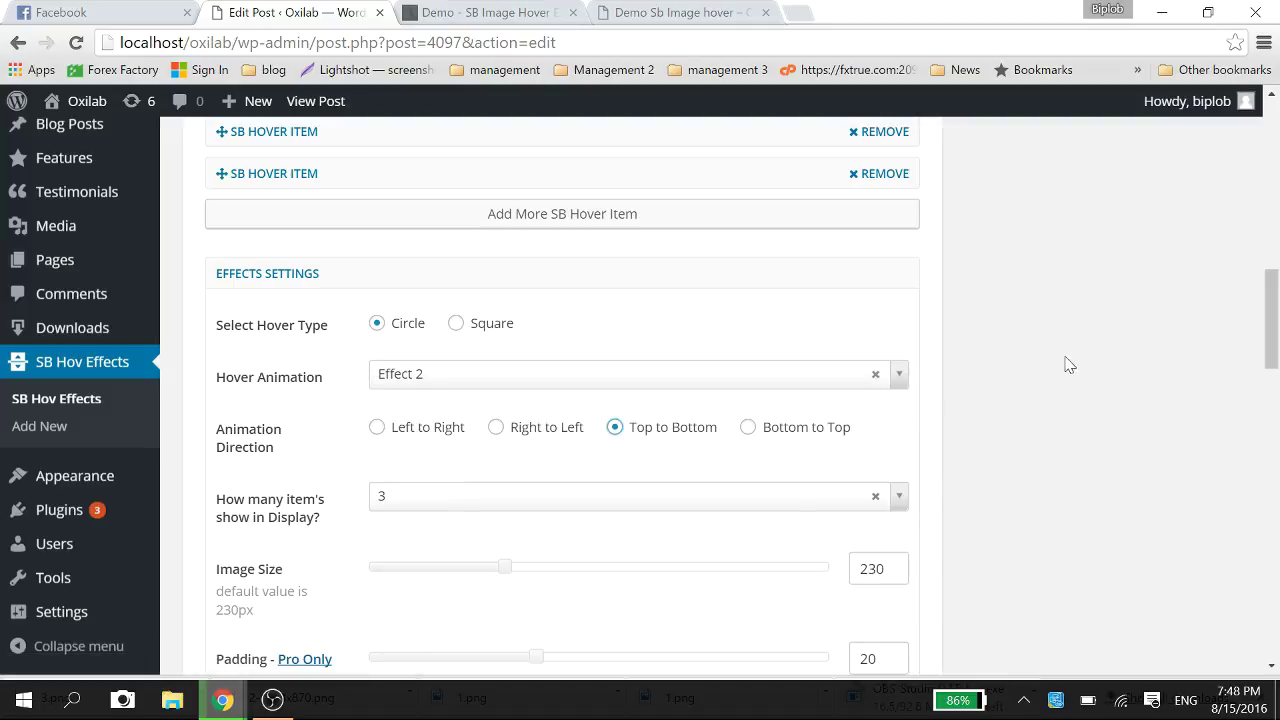
# Step: Update the item with Effect 2 and reload the Demo Sb Image hover page to check the Top to Bottom animation
pyautogui.scroll(1, 1079, 359)
pyautogui.scroll(7, 1079, 359)
pyautogui.click(1192, 446)
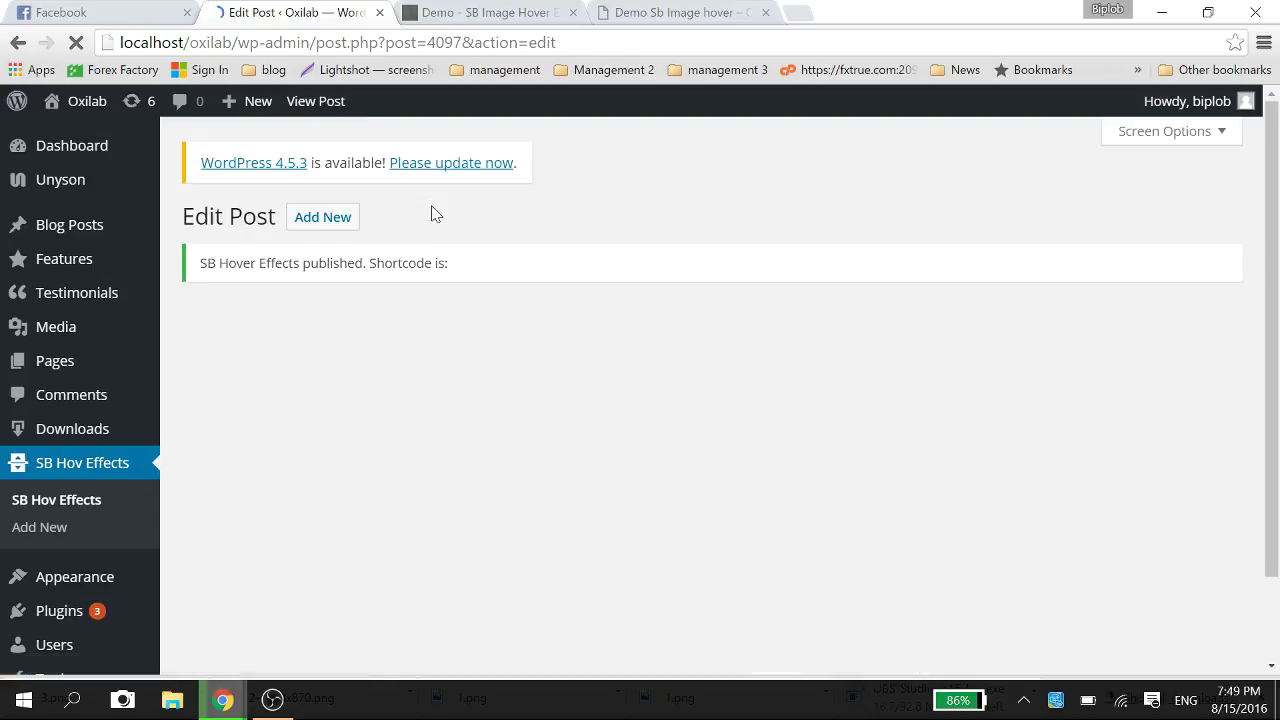
pyautogui.click(697, 12)
pyautogui.click(76, 42)
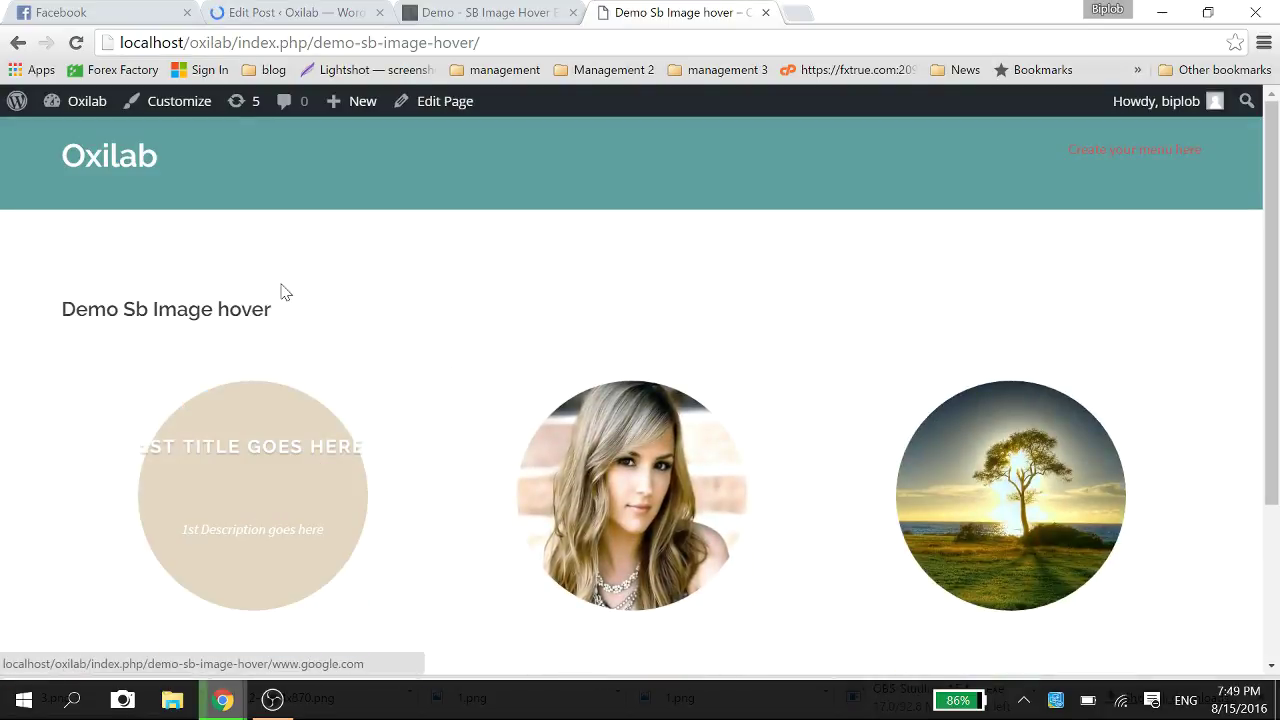
# Step: Switch the demo hover item's hover type to Square in its effects settings
pyautogui.click(255, 14)
pyautogui.scroll(-5, 409, 437)
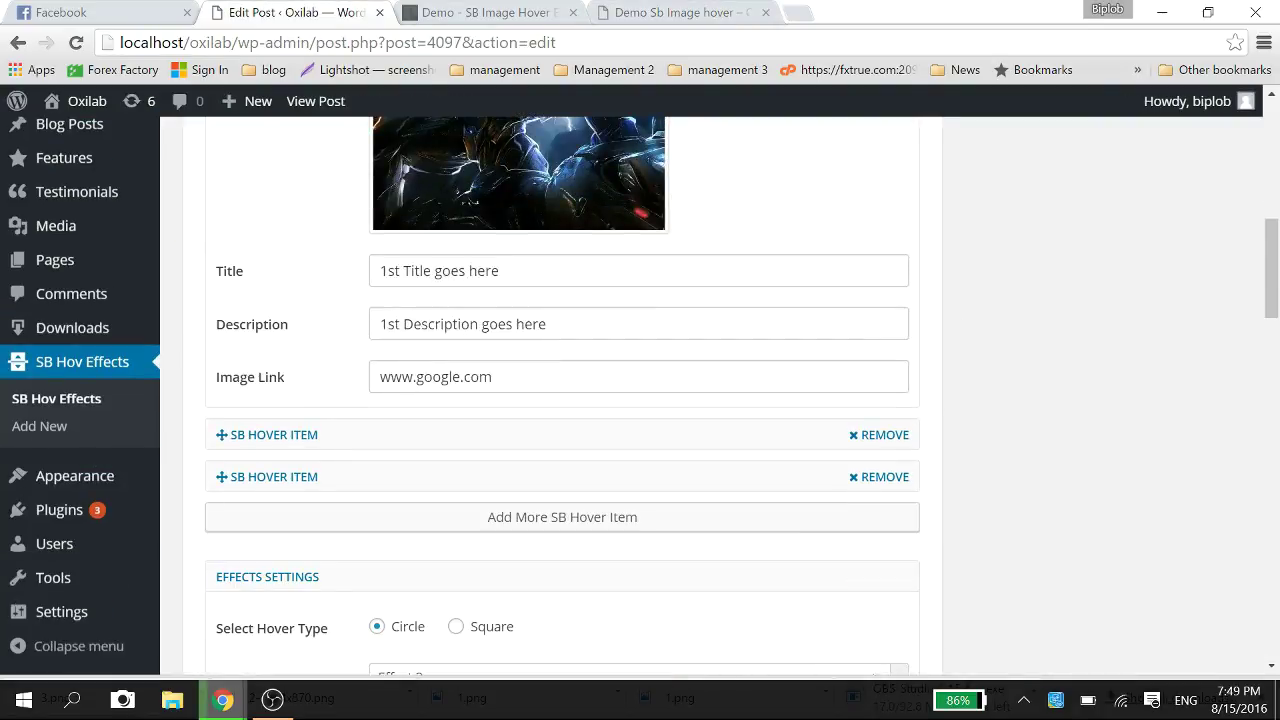
pyautogui.scroll(-6, 560, 400)
pyautogui.scroll(7, 390, 416)
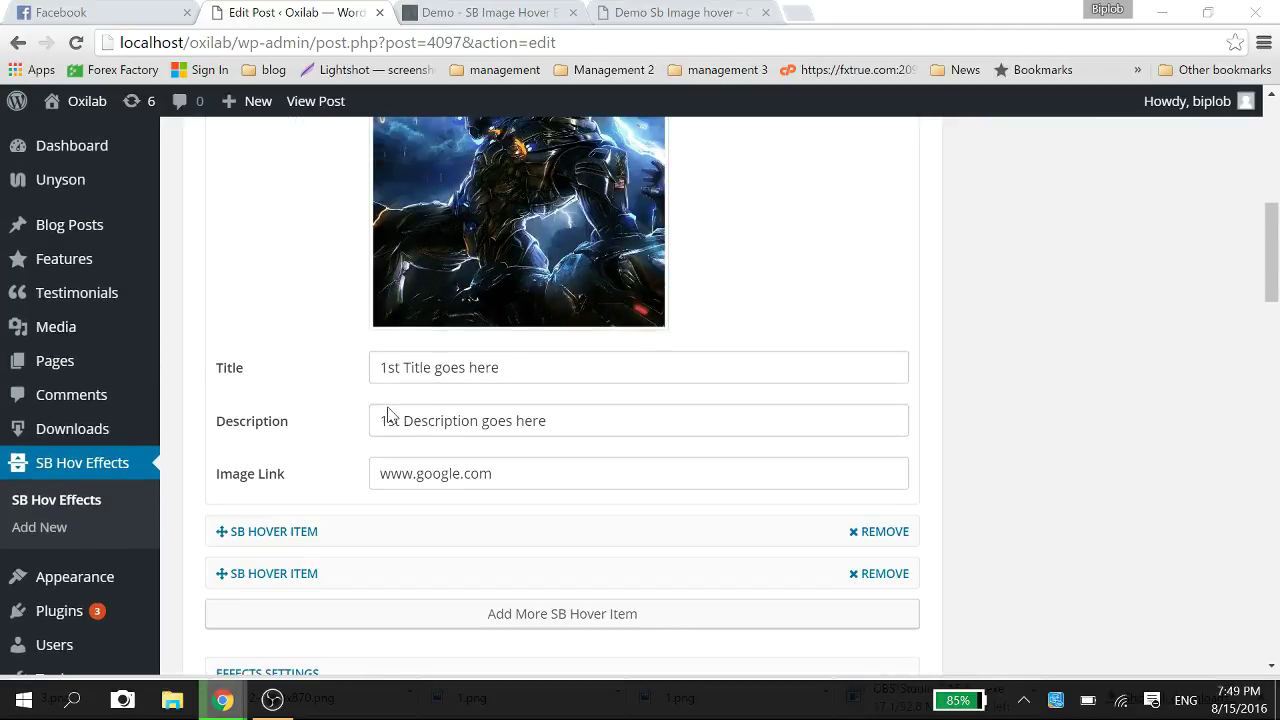
pyautogui.scroll(-3, 390, 418)
pyautogui.click(479, 426)
# Step: Look up the Style Square, Effect 7 sample on the SB Image Hover Effects demo site
pyautogui.hotkey('ctrl', 'Tab')
pyautogui.scroll(-7, 364, 450)
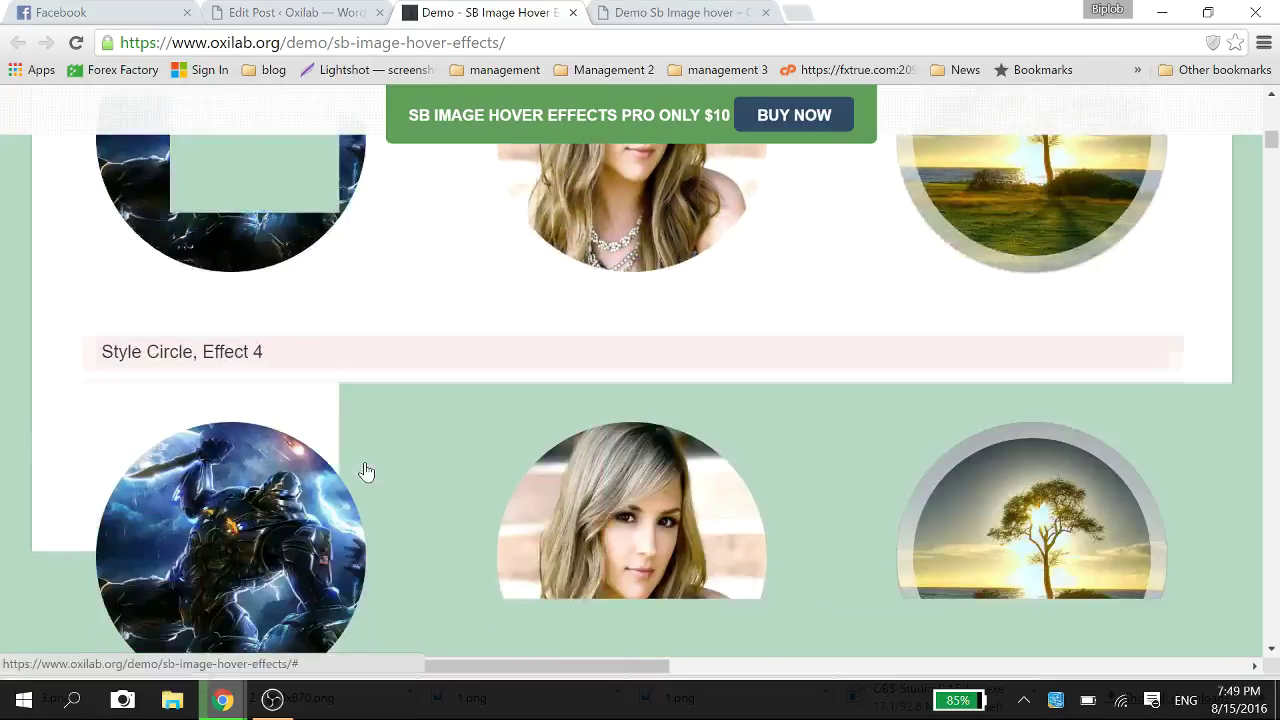
pyautogui.scroll(-20, 366, 472)
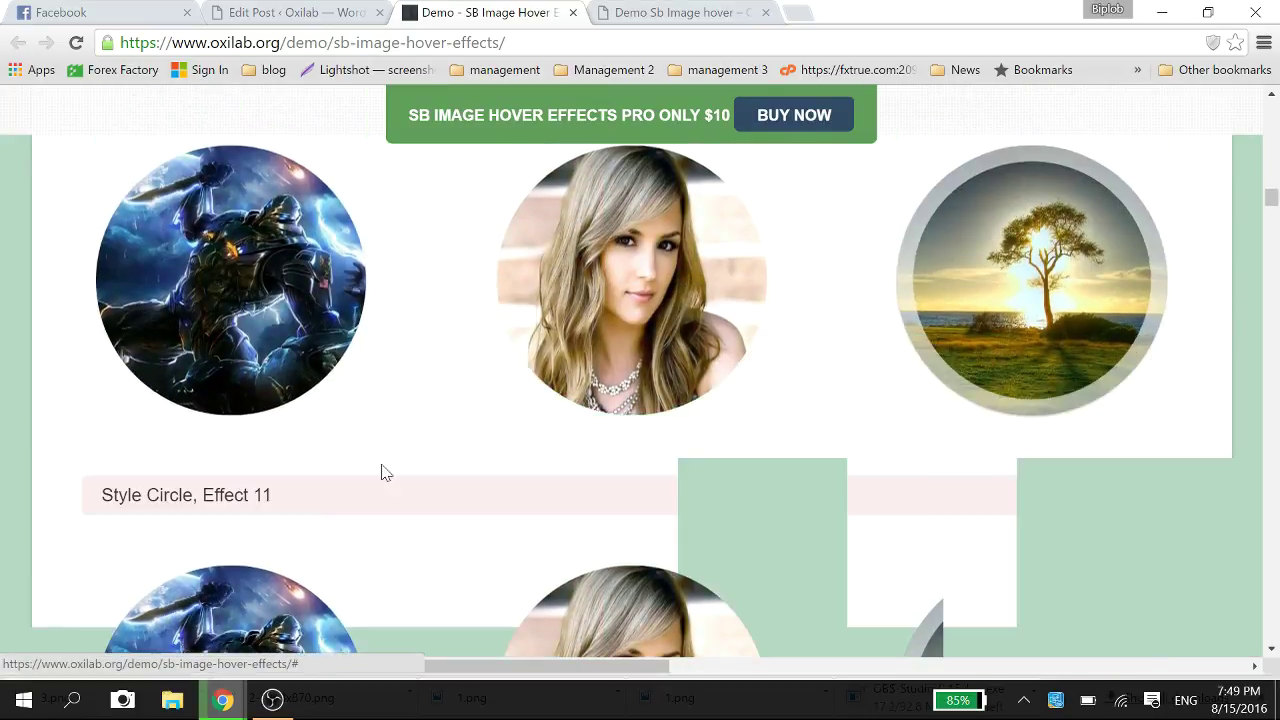
pyautogui.scroll(-20, 386, 472)
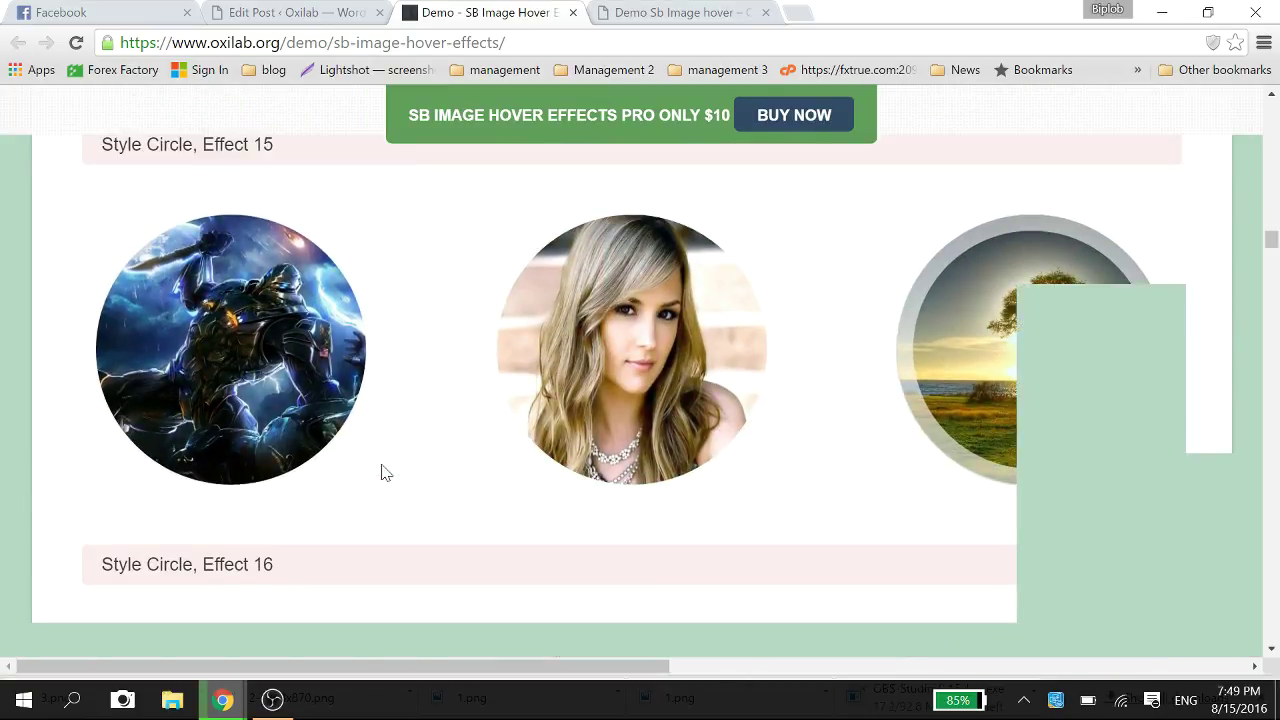
pyautogui.scroll(-20, 386, 472)
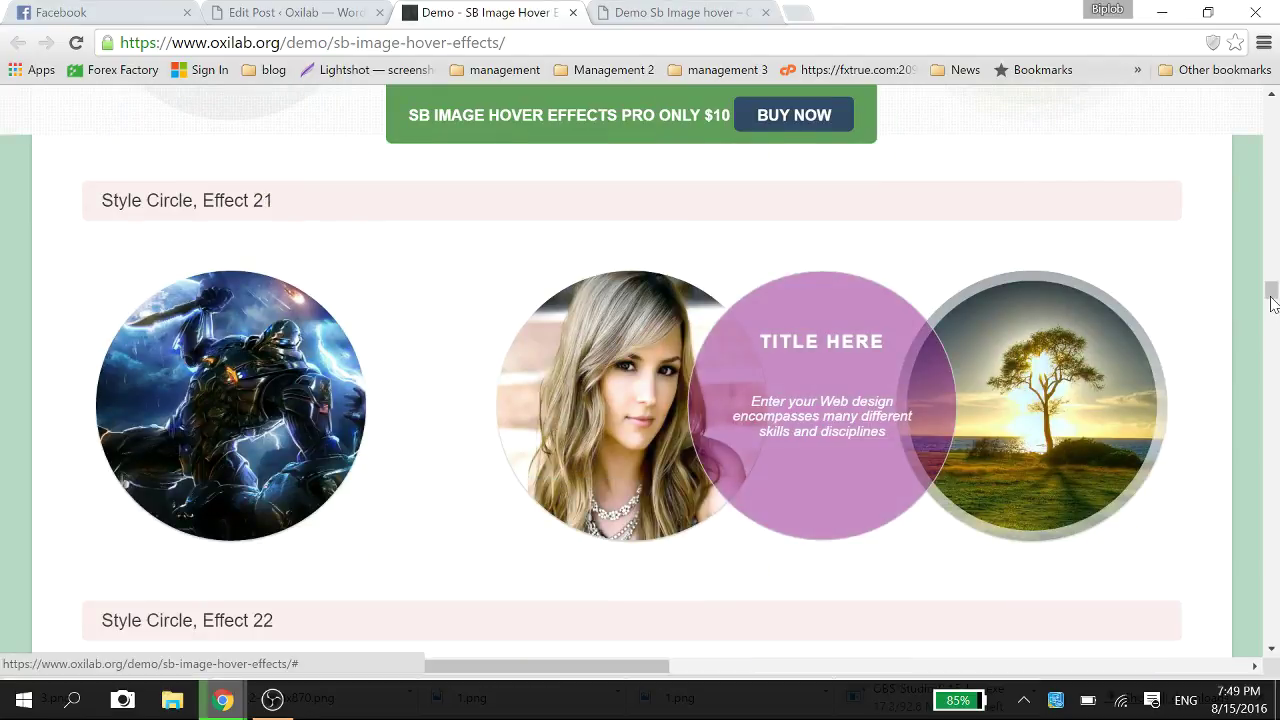
pyautogui.scroll(-13, 1273, 304)
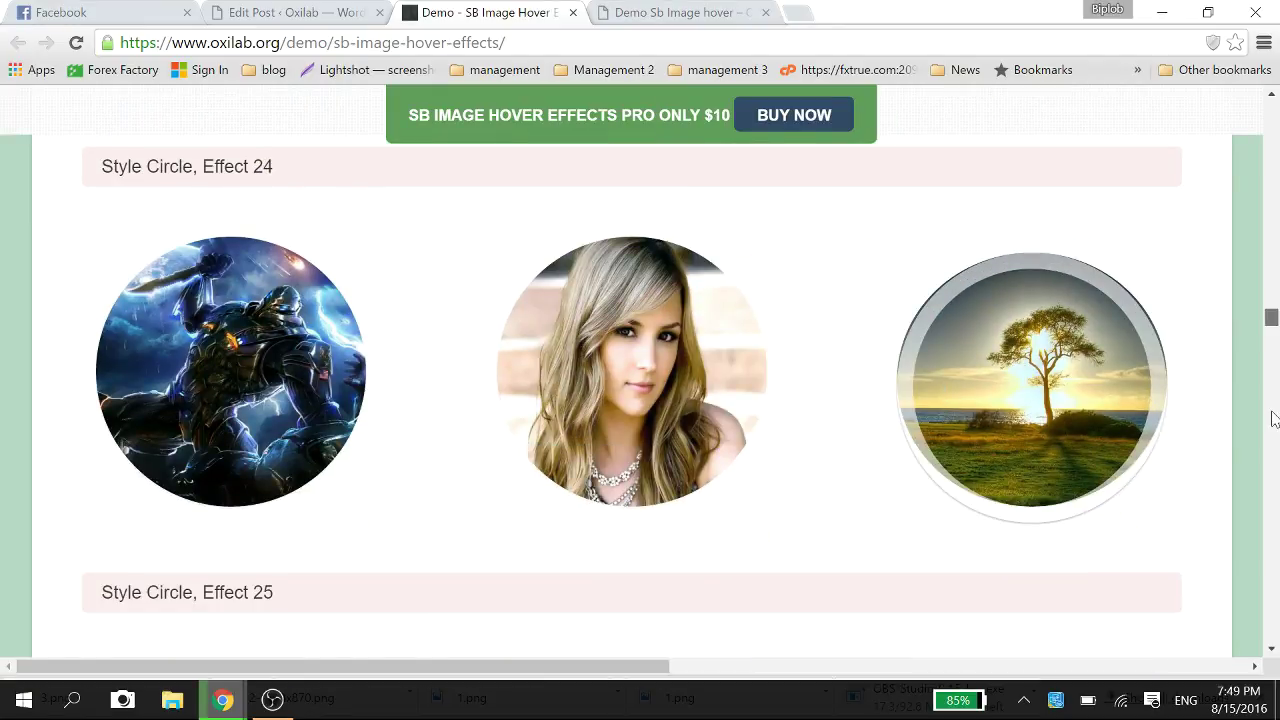
pyautogui.scroll(-20, 1273, 418)
pyautogui.scroll(15, 451, 317)
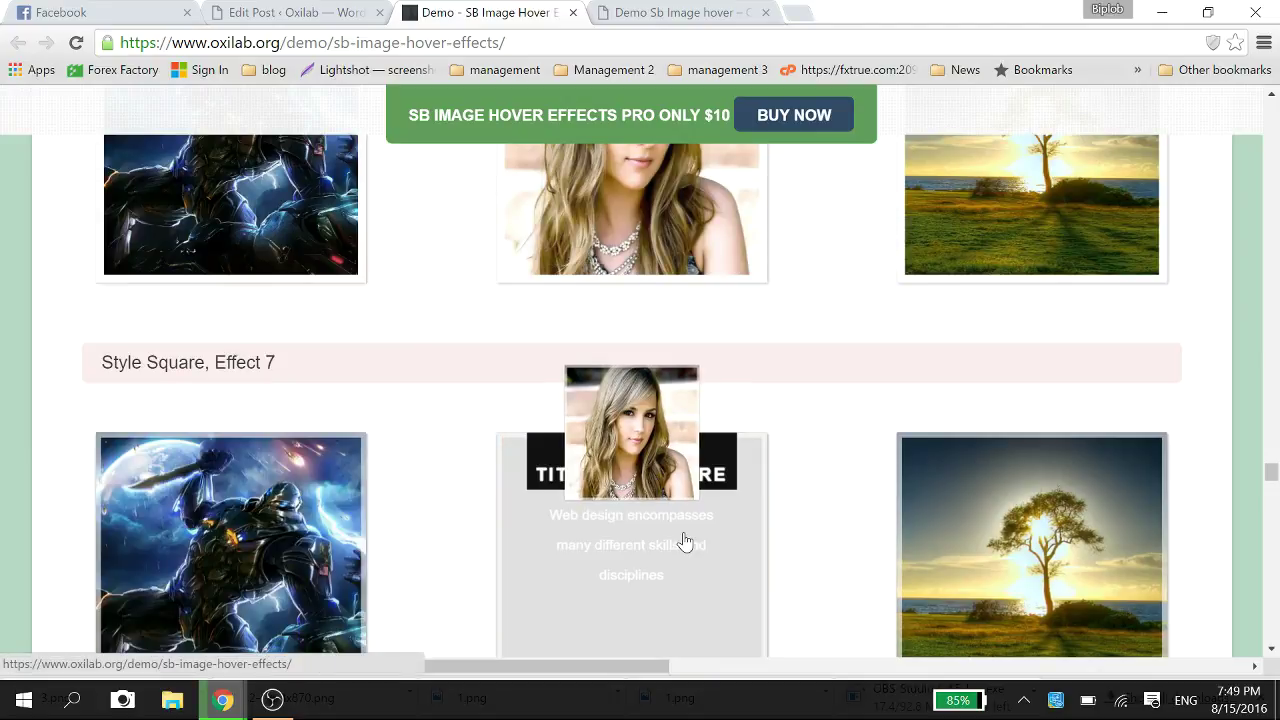
# Step: Keep the demo item's hover type as Square and set its animation to Effect 7 with the Left to Right direction
pyautogui.click(290, 12)
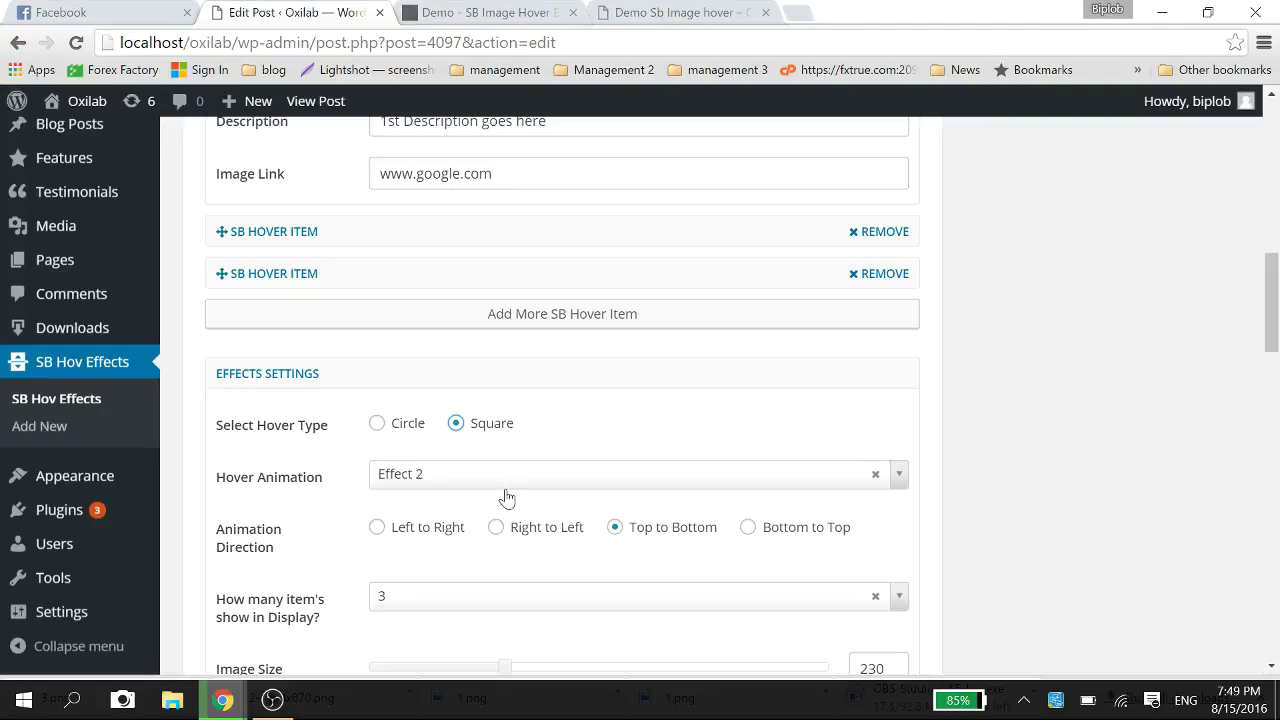
pyautogui.click(395, 426)
pyautogui.click(457, 425)
pyautogui.click(466, 478)
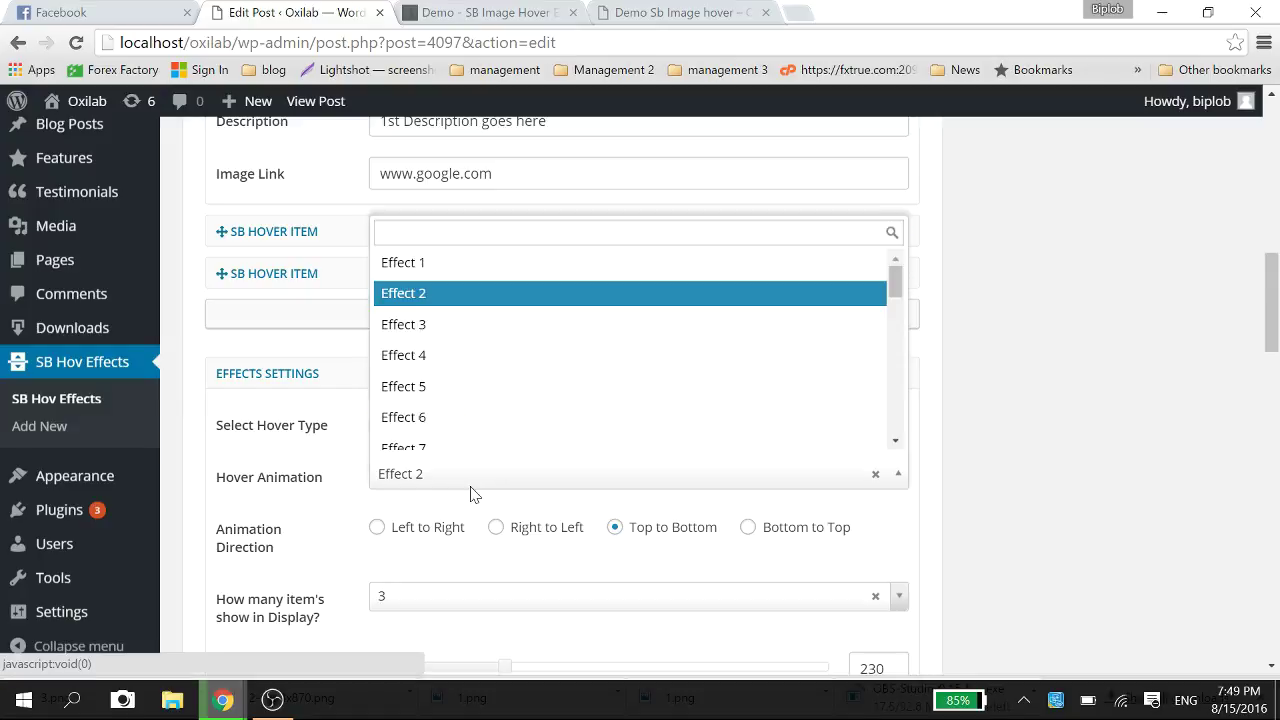
pyautogui.click(470, 440)
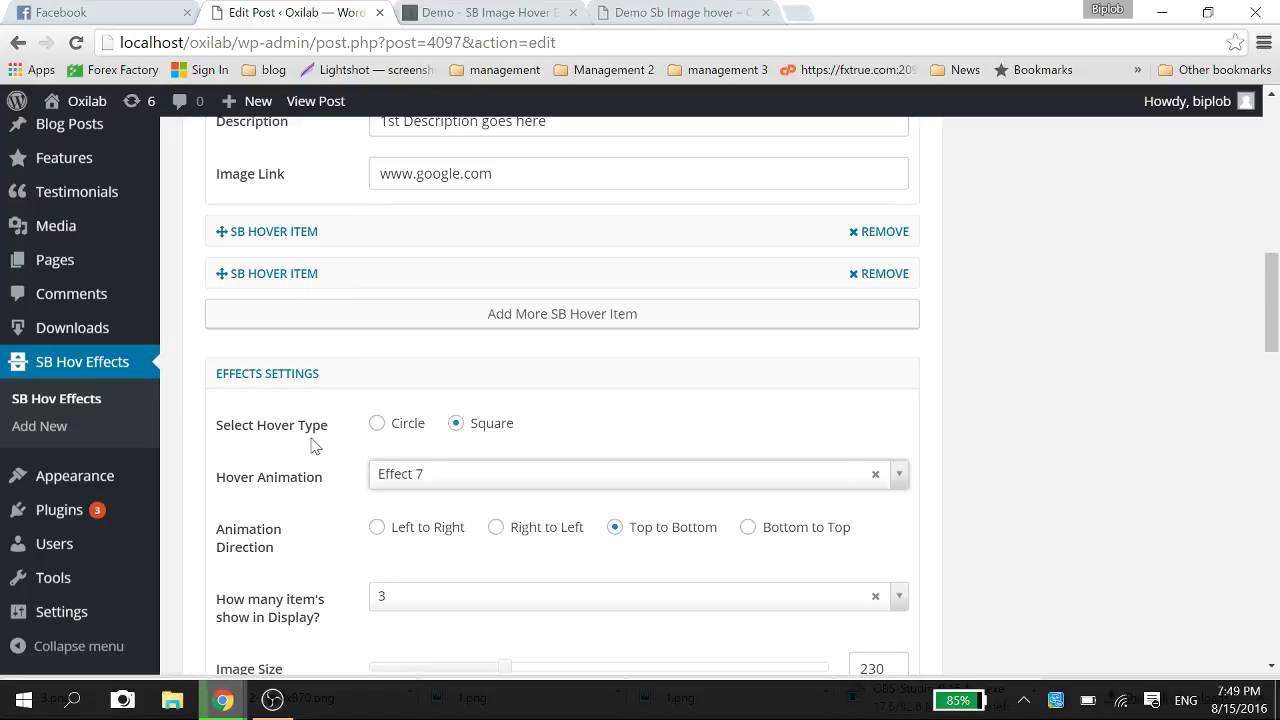
pyautogui.click(376, 527)
pyautogui.scroll(-3, 318, 519)
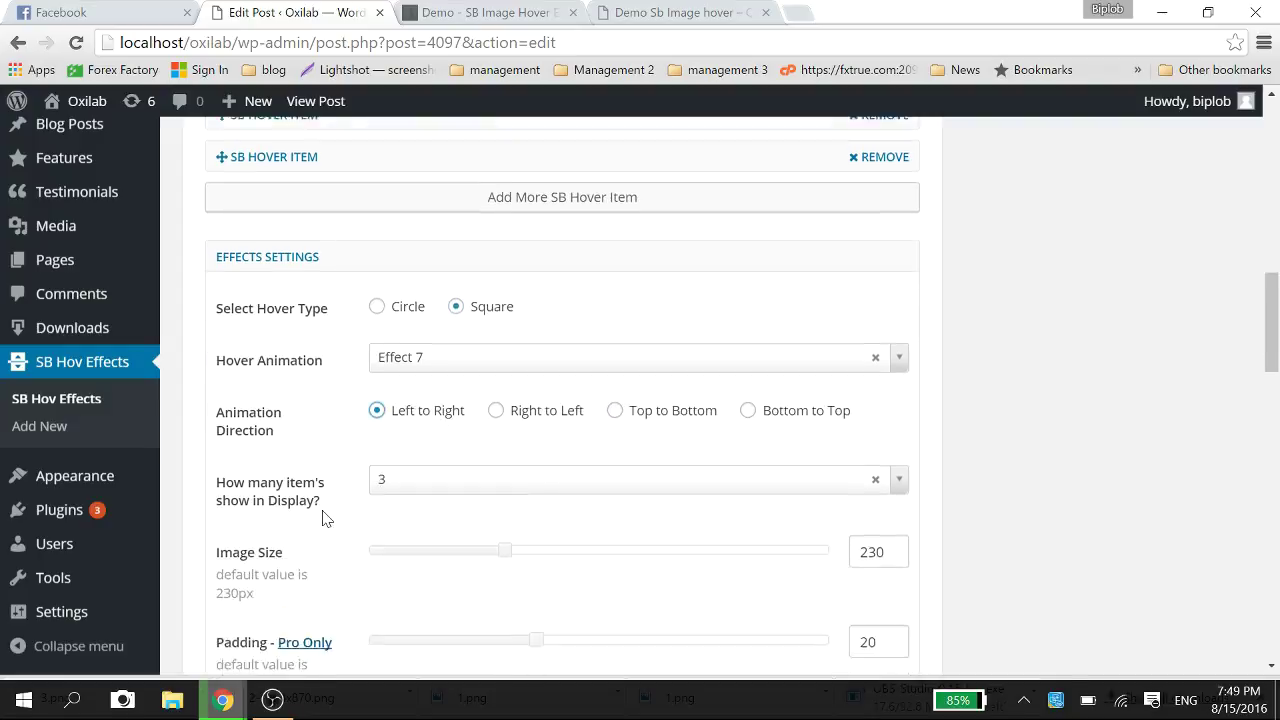
# Step: Update the item with Square Effect 7 and reload the Demo Sb Image hover page to check the Left to Right animation
pyautogui.scroll(15, 1000, 343)
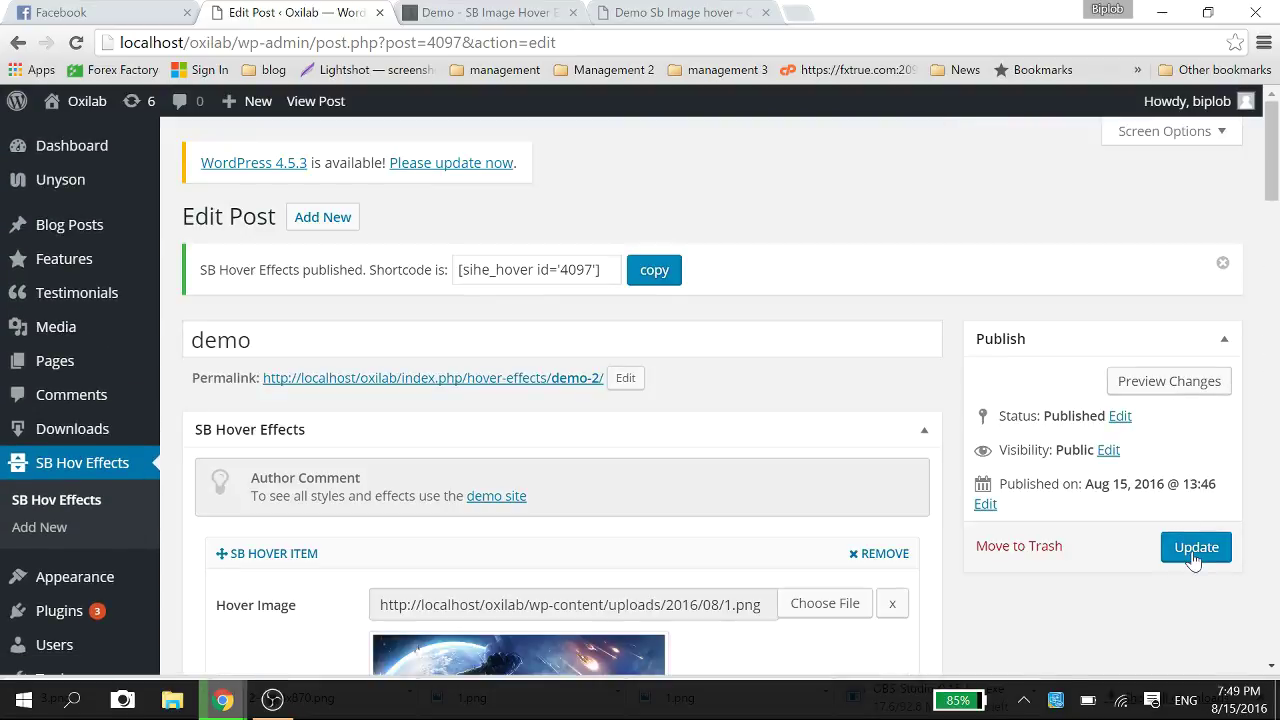
pyautogui.click(1193, 558)
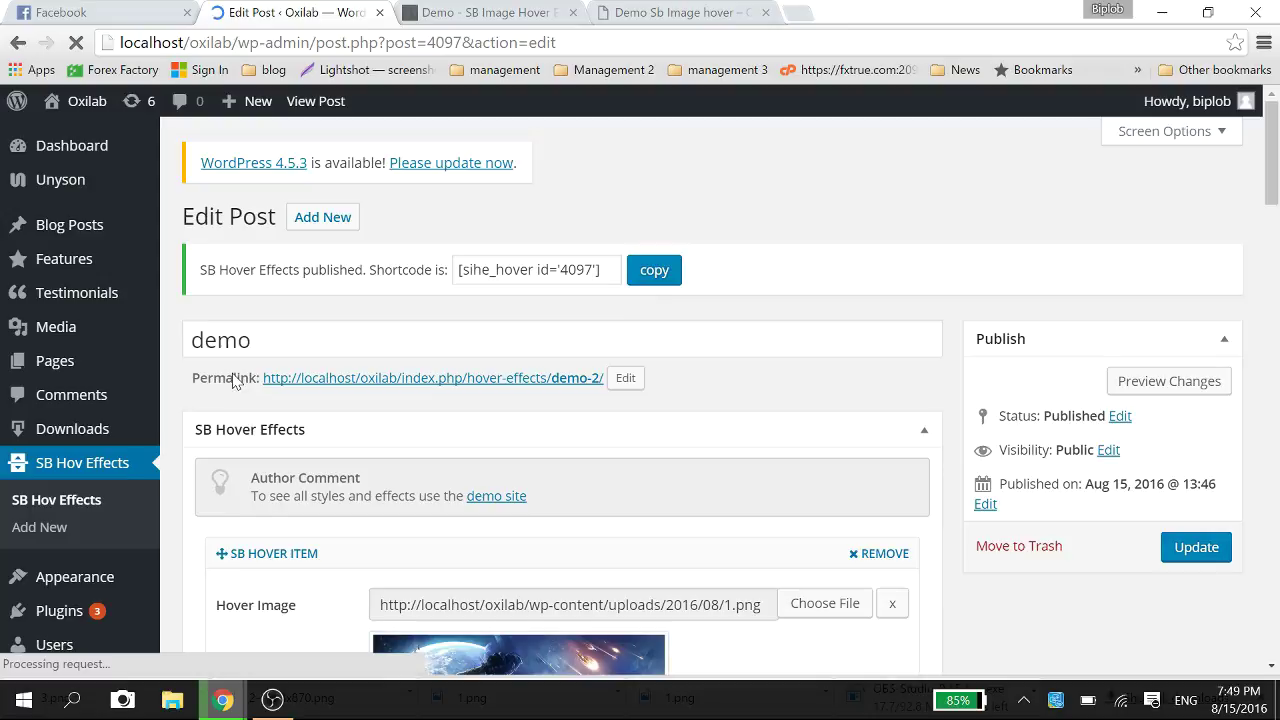
pyautogui.click(645, 12)
pyautogui.click(78, 44)
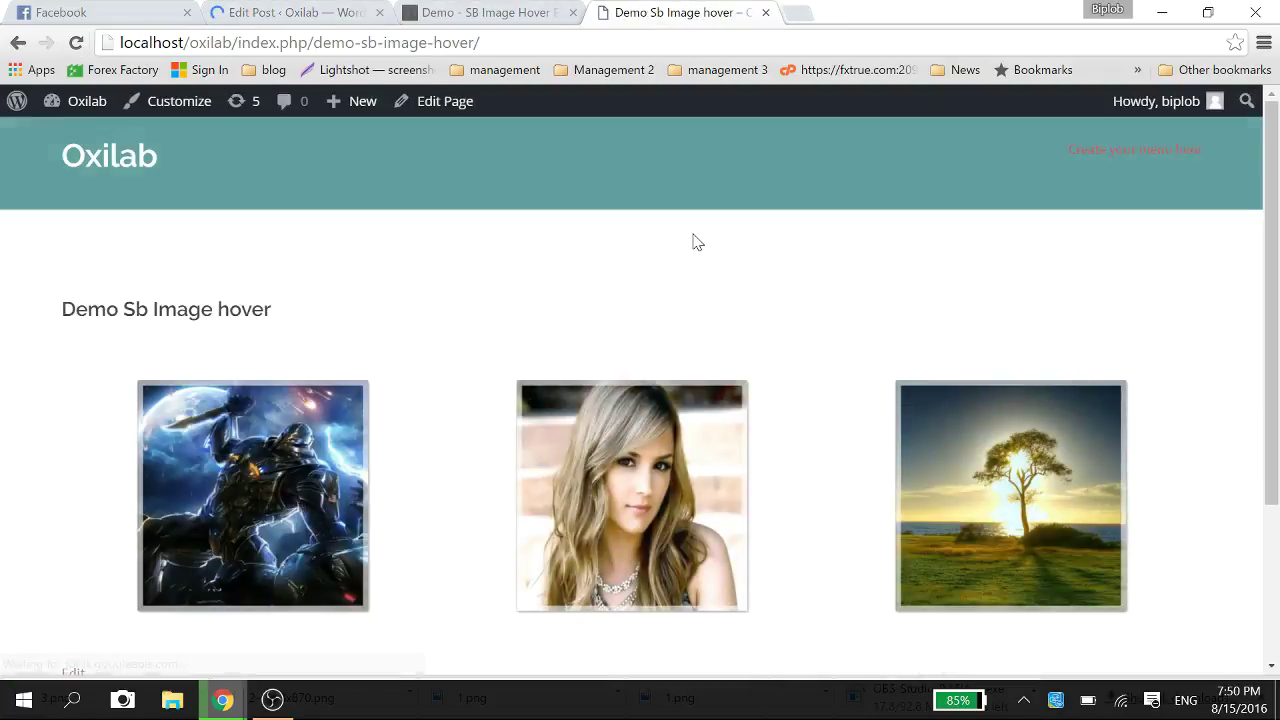
pyautogui.moveTo(660, 521)
pyautogui.moveTo(980, 481)
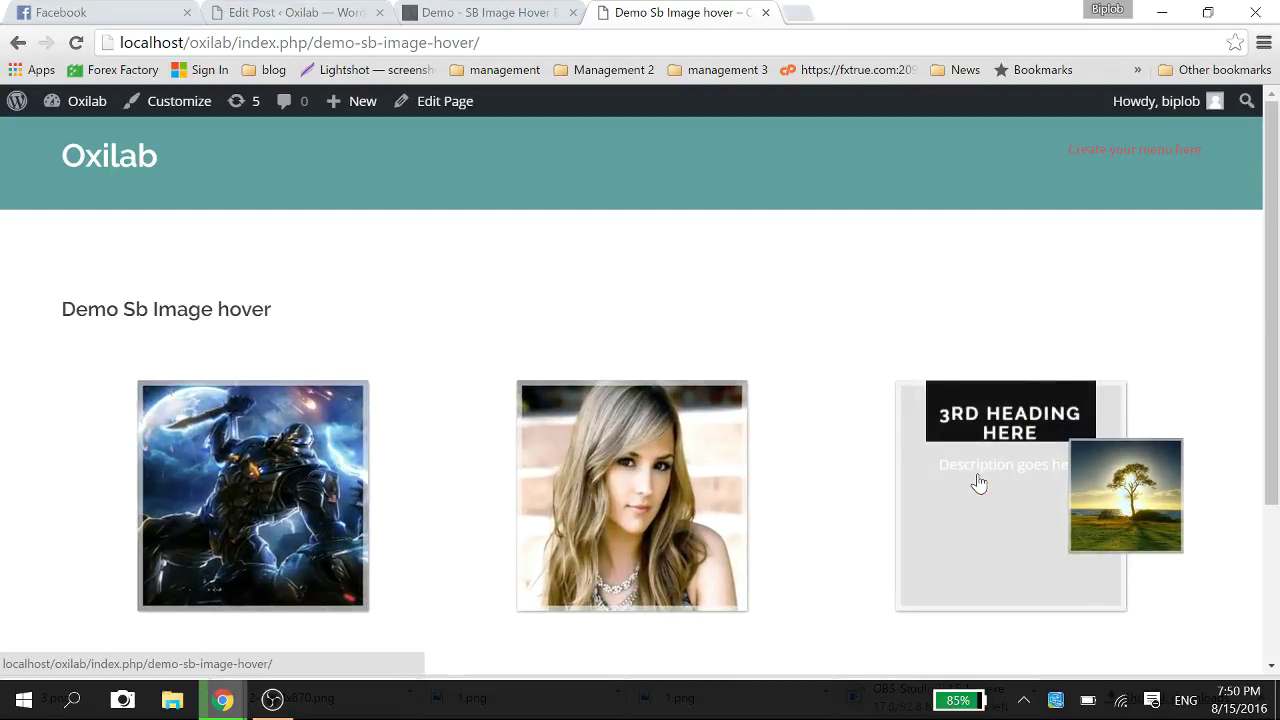
# Step: Collapse the first hover item, reorder the items so the tree image comes first and the warrior image last, and update
pyautogui.click(300, 10)
pyautogui.scroll(-6, 550, 360)
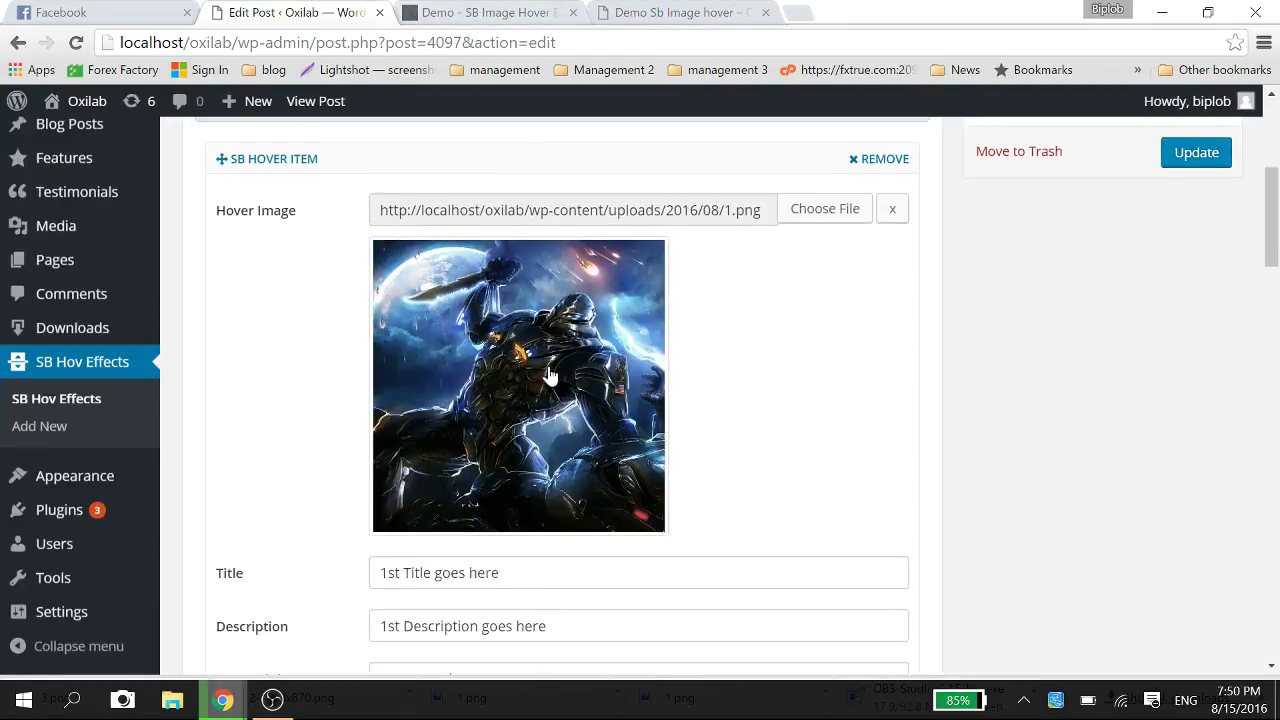
pyautogui.scroll(4, 550, 360)
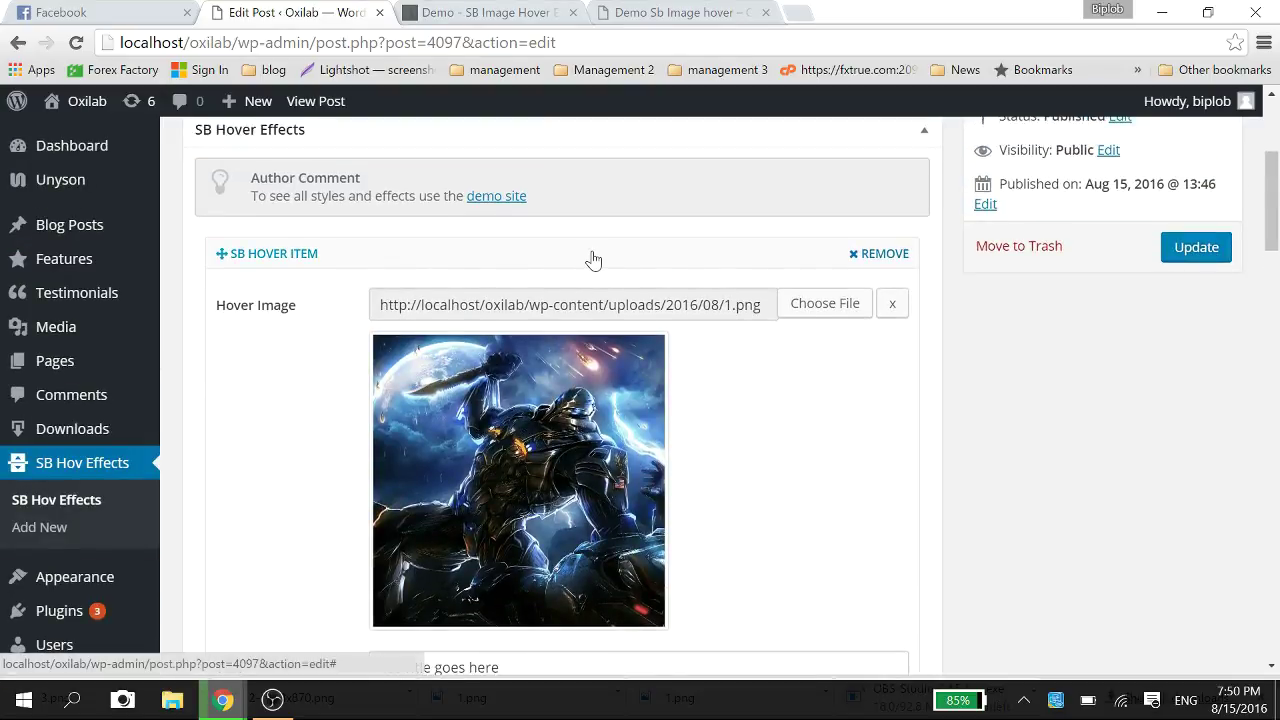
pyautogui.click(591, 256)
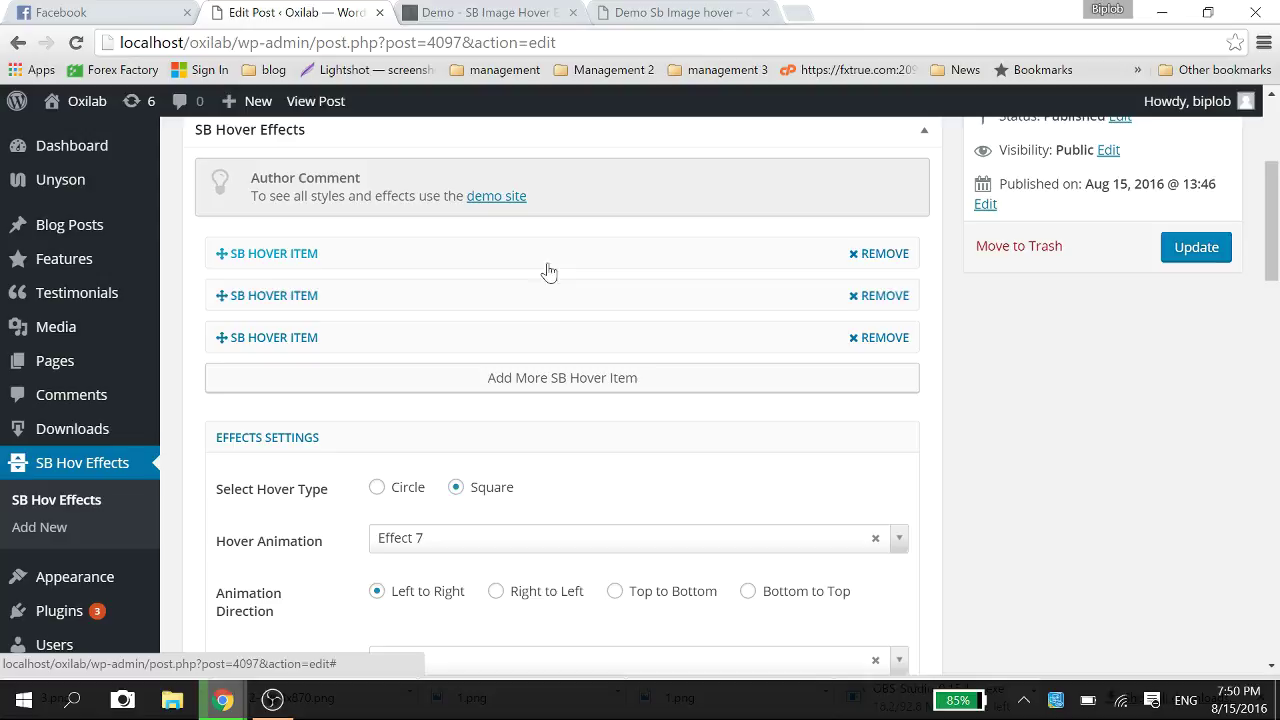
pyautogui.click(1177, 248)
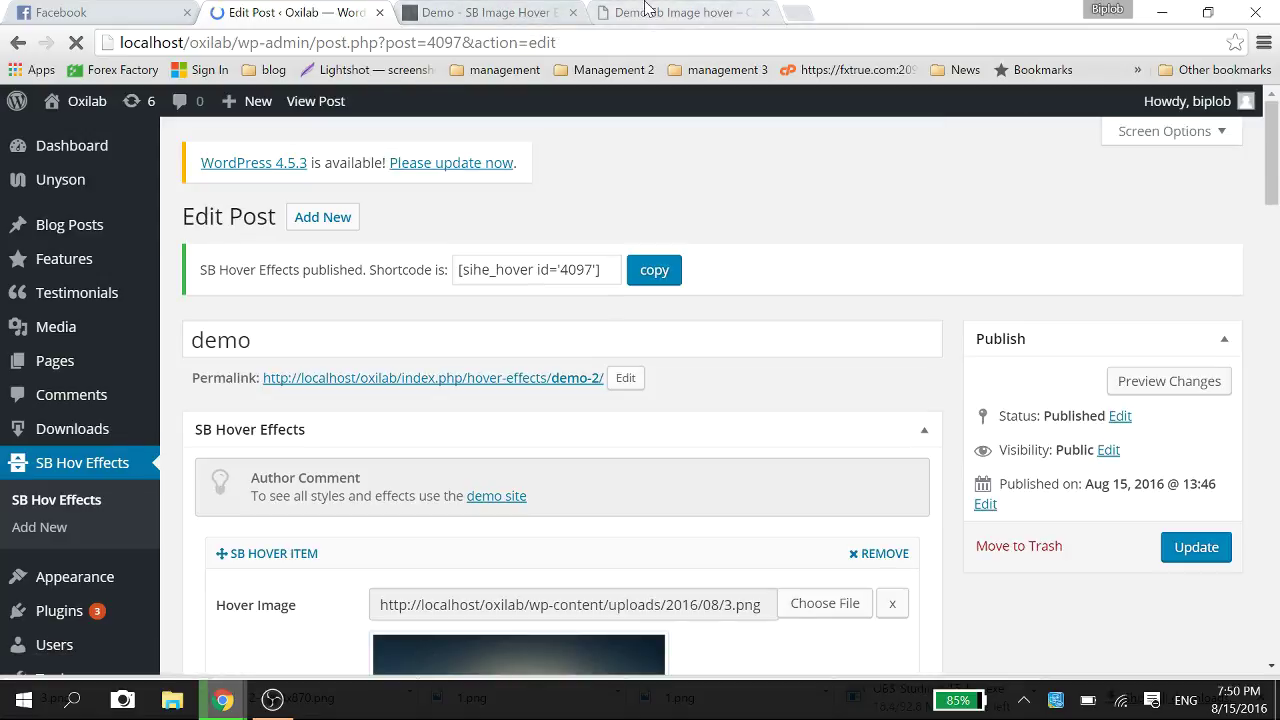
# Step: Reload the Demo Sb Image hover page to check the order with the tree image first
pyautogui.click(645, 12)
pyautogui.click(75, 43)
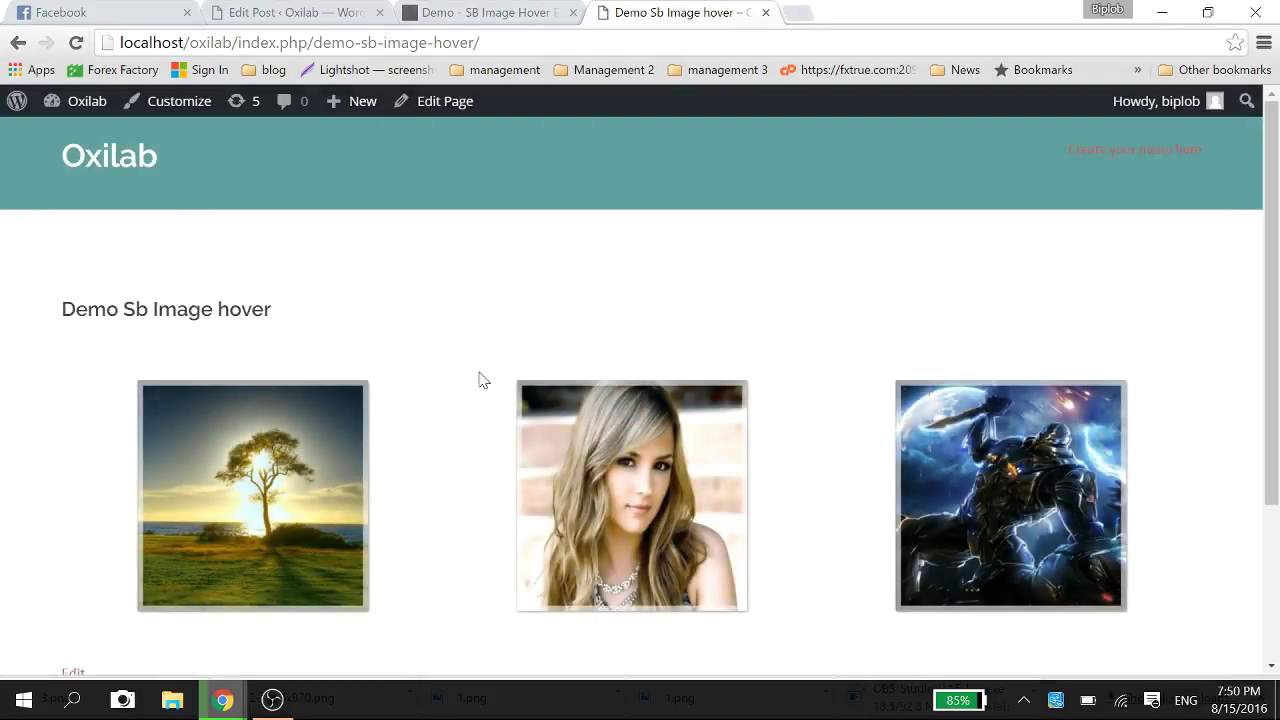
pyautogui.moveTo(206, 478)
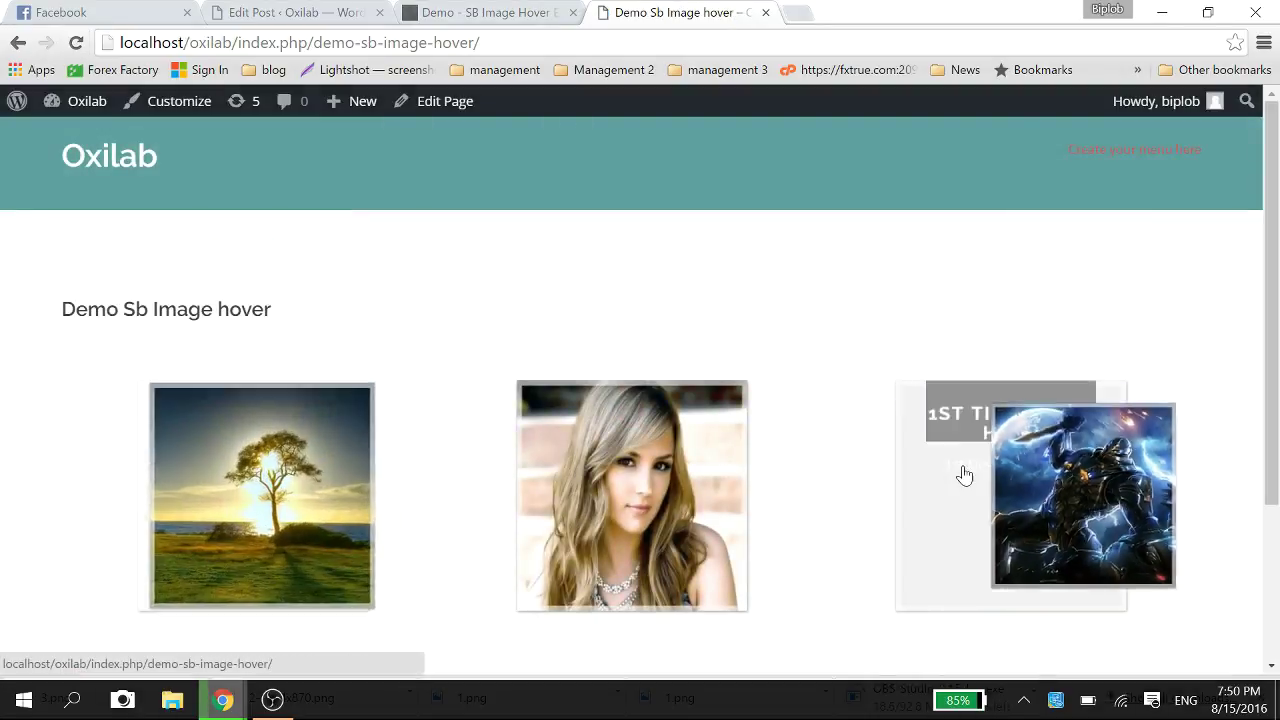
# Step: Reorder the hover items so the warrior image is second and the woman's image third, and update the item
pyautogui.hotkey('ctrl', '2')
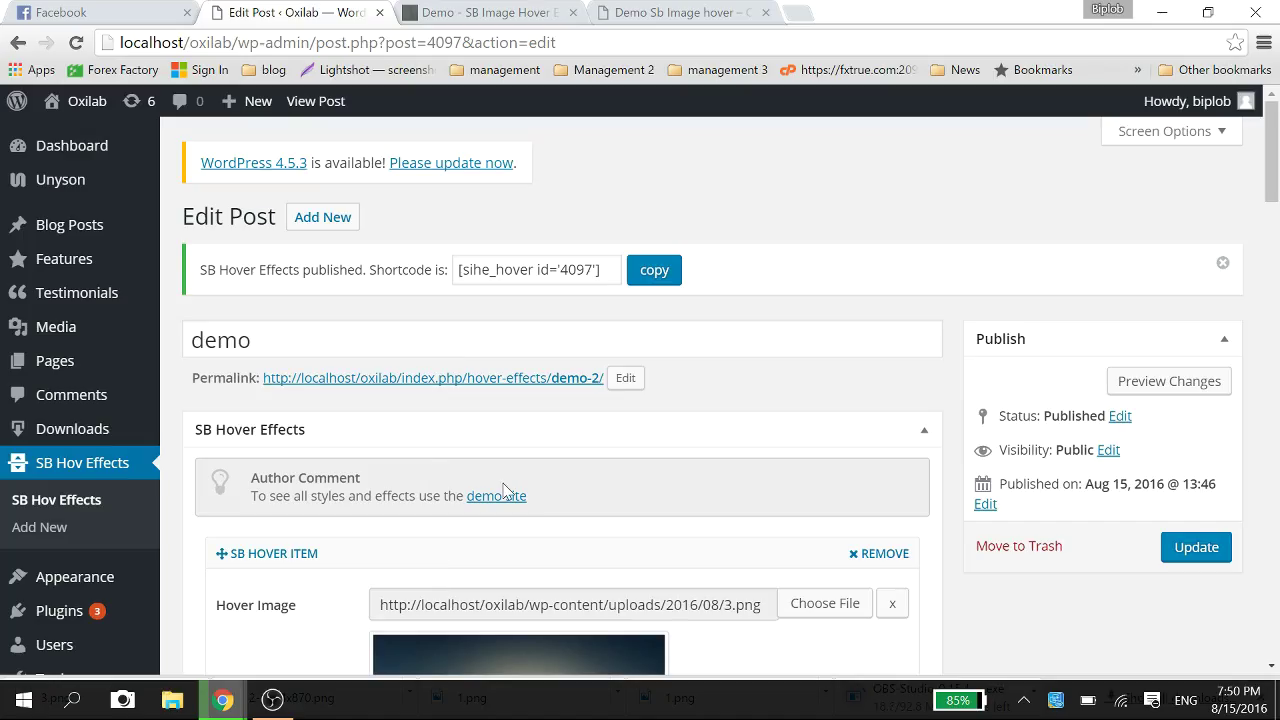
pyautogui.scroll(-2, 503, 491)
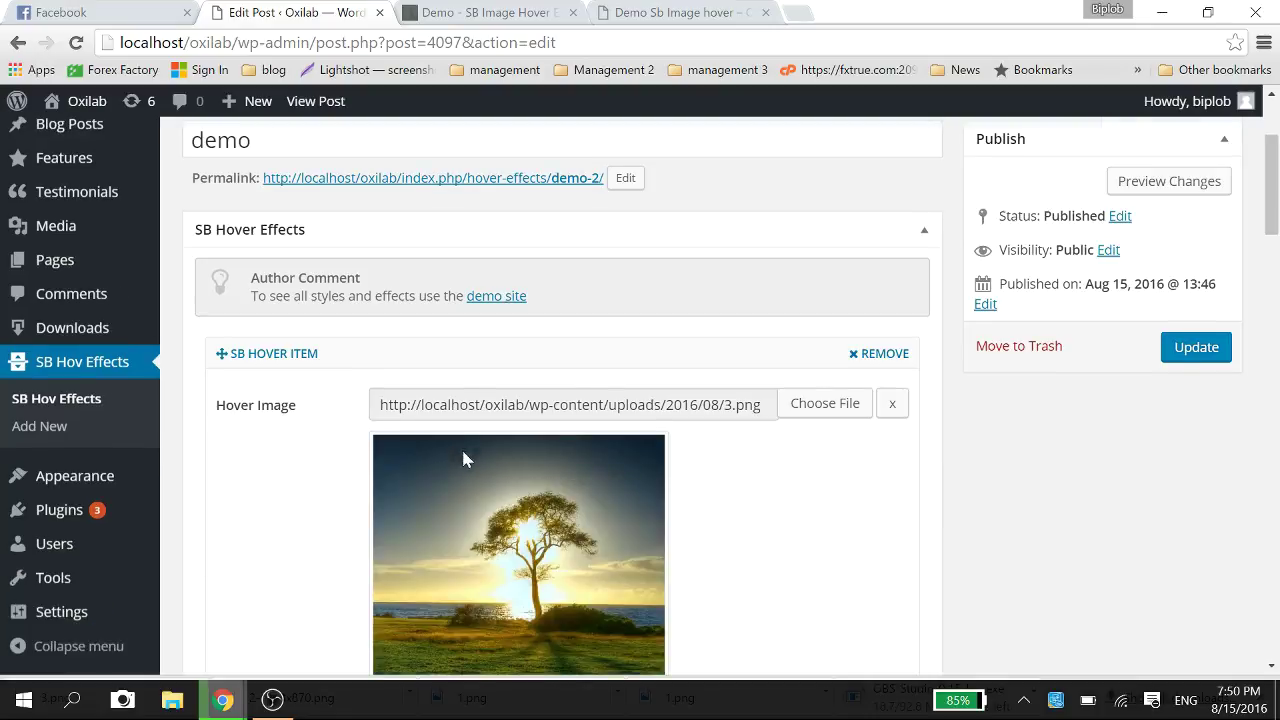
pyautogui.click(491, 367)
pyautogui.moveTo(471, 400); pyautogui.dragTo(478, 440)
pyautogui.click(1188, 350)
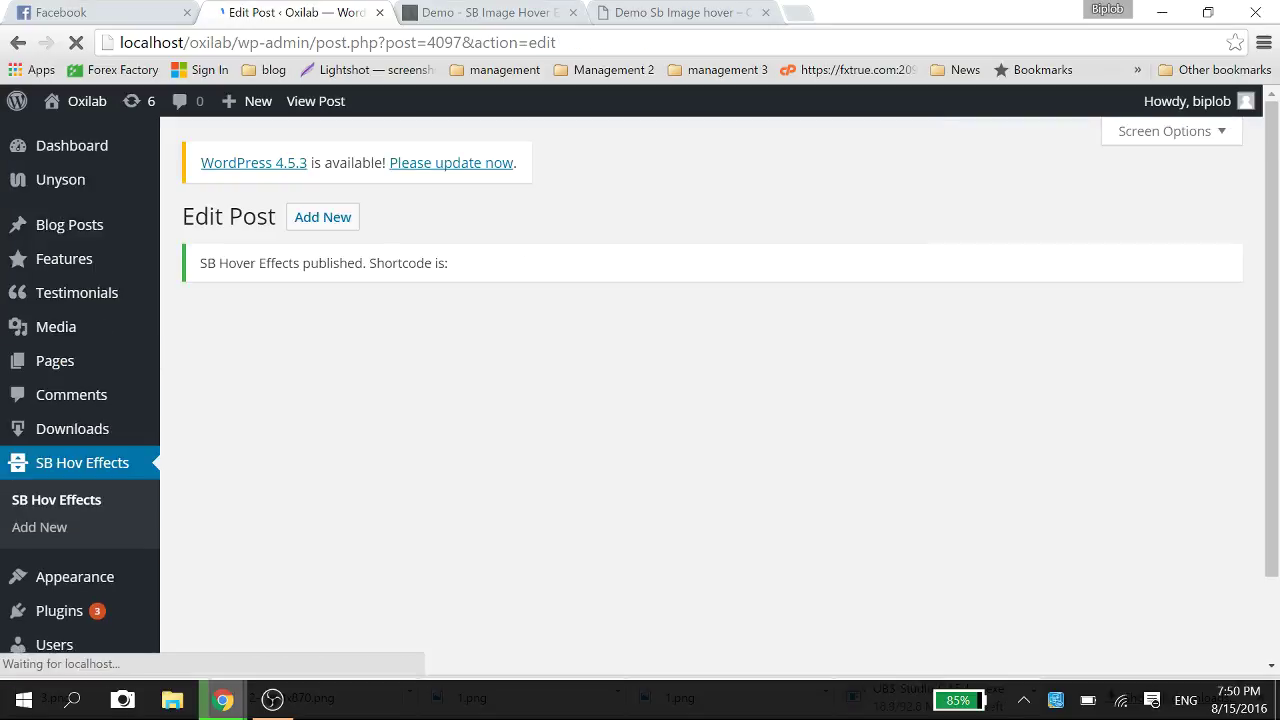
# Step: Reload the Demo Sb Image hover page to check the order with the warrior image in the middle
pyautogui.click(683, 12)
pyautogui.click(75, 42)
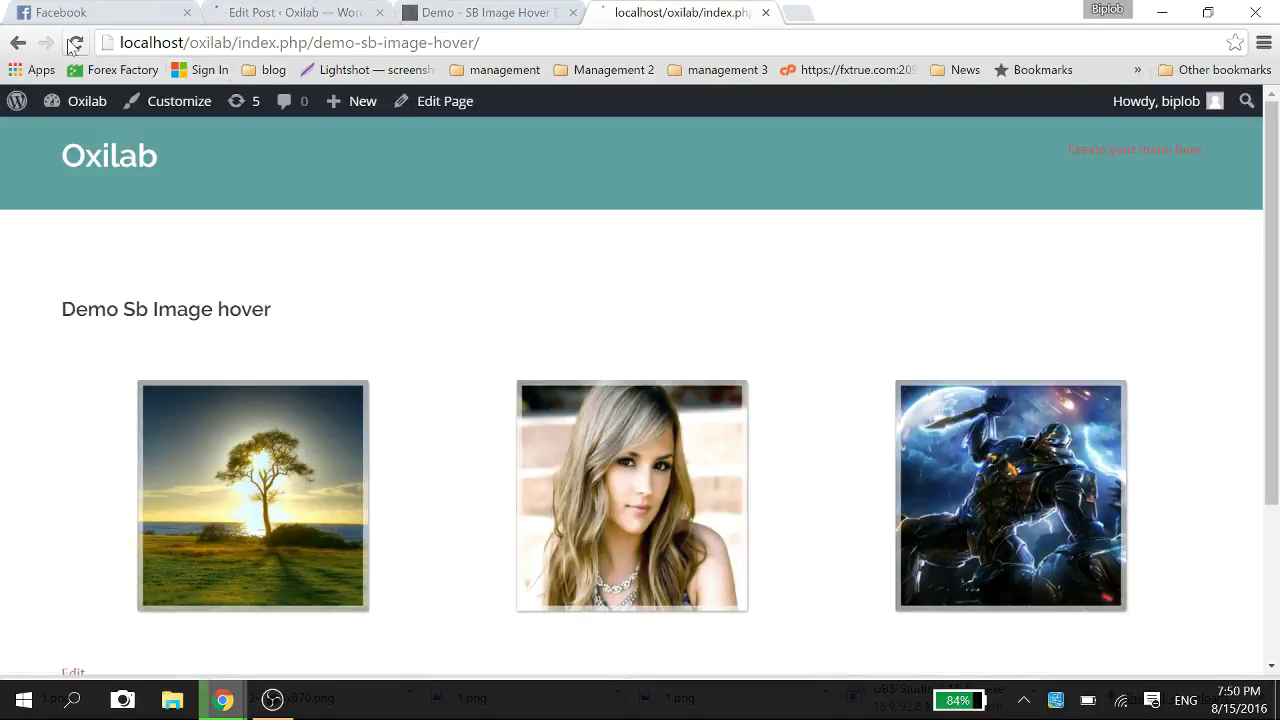
pyautogui.moveTo(523, 528)
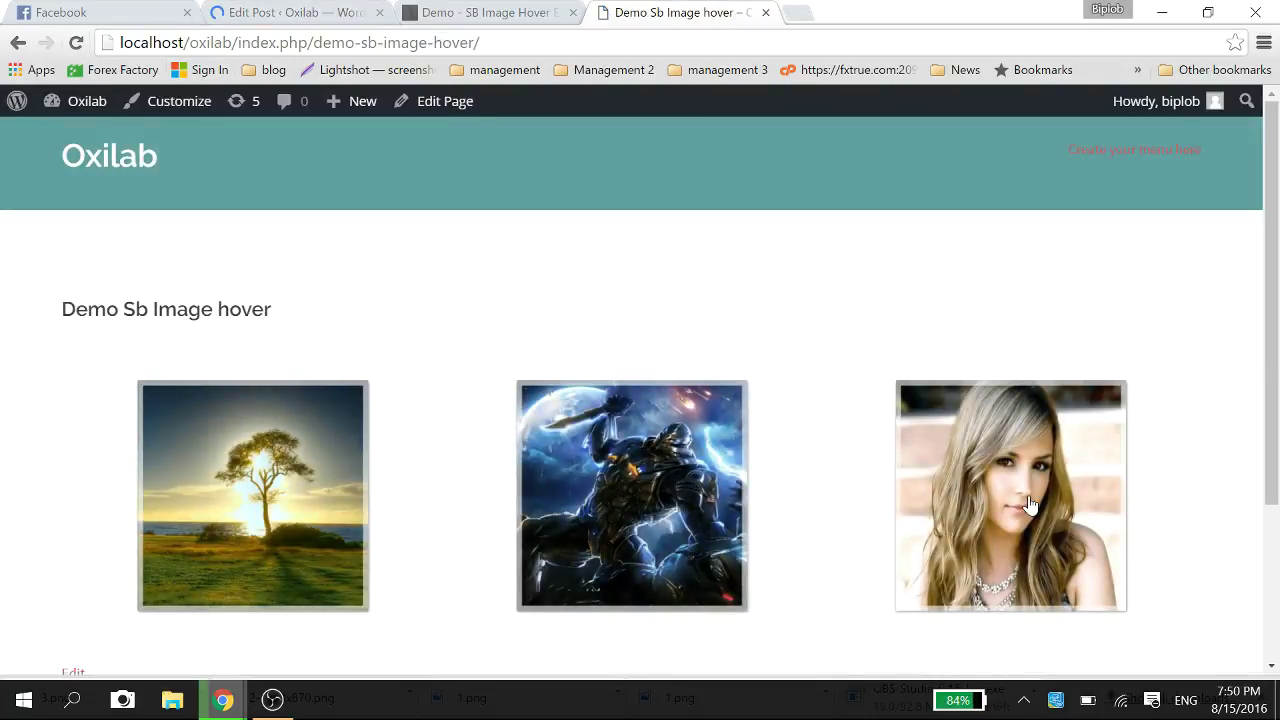
pyautogui.moveTo(1029, 503)
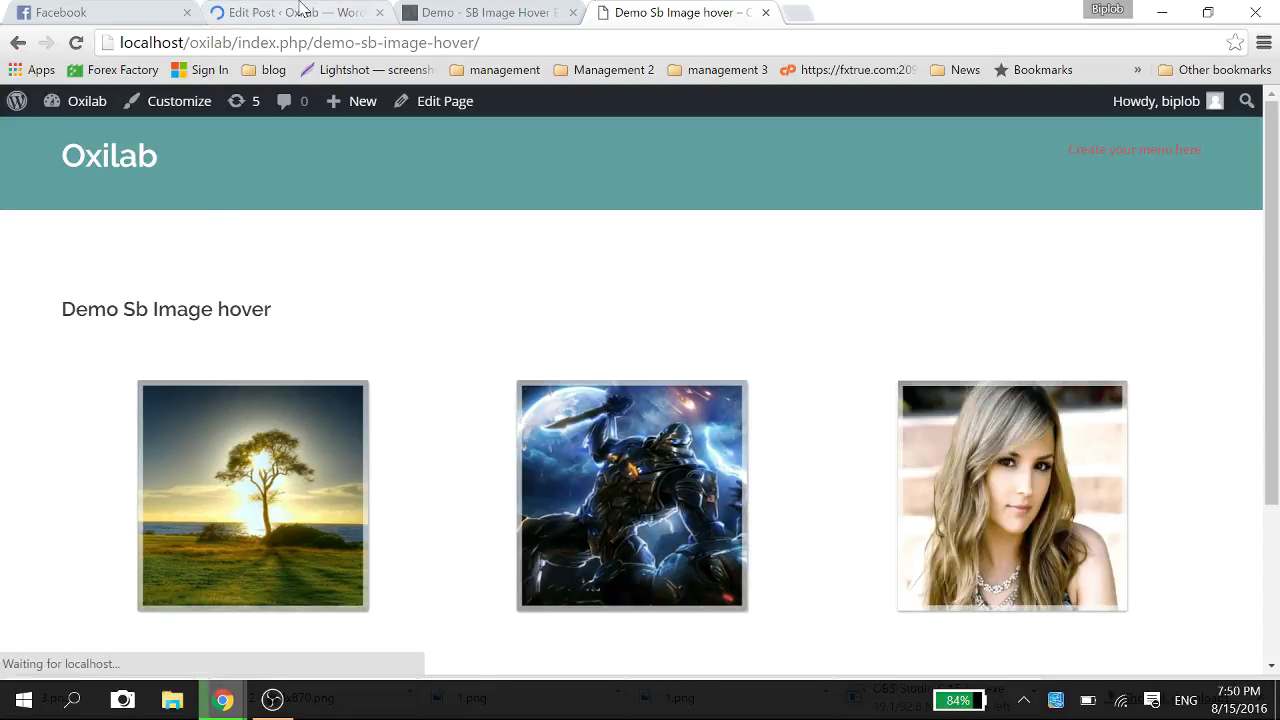
# Step: Add a fourth SB hover item and insert the tree image 3.png from the media library as its hover image
pyautogui.hotkey('ctrl', '2')
pyautogui.scroll(-4, 608, 492)
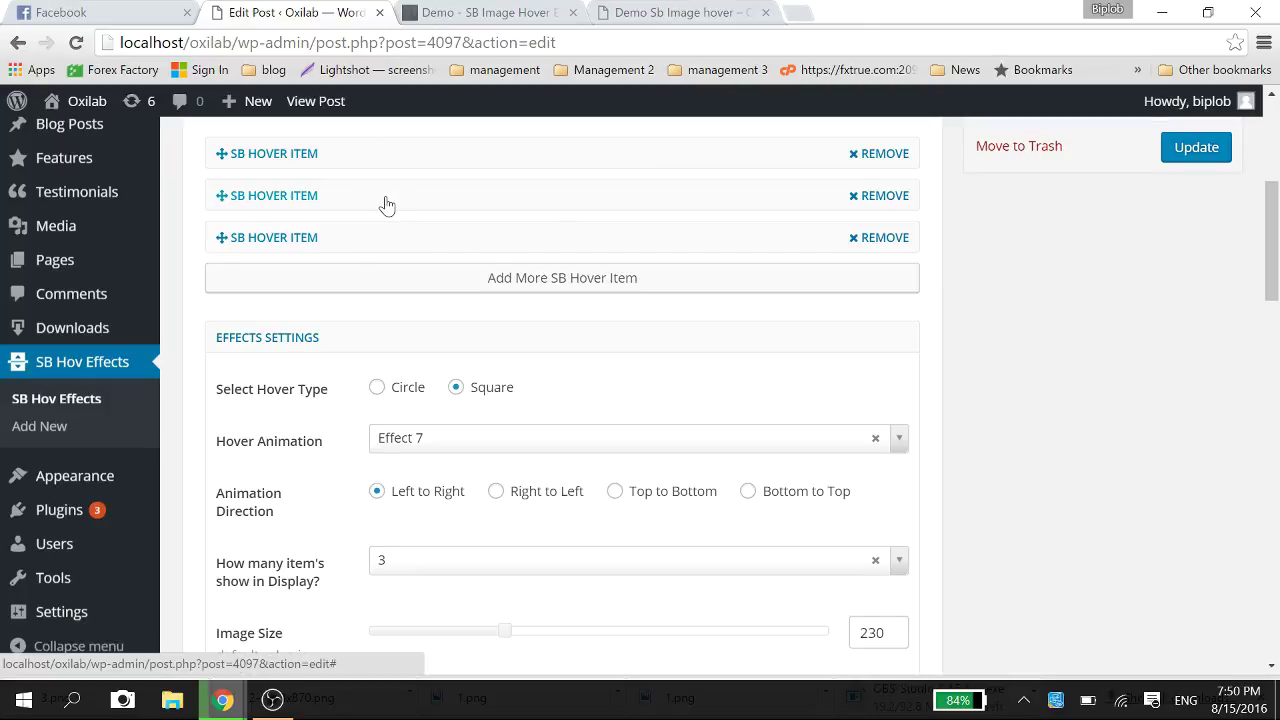
pyautogui.click(437, 284)
pyautogui.scroll(-1, 437, 290)
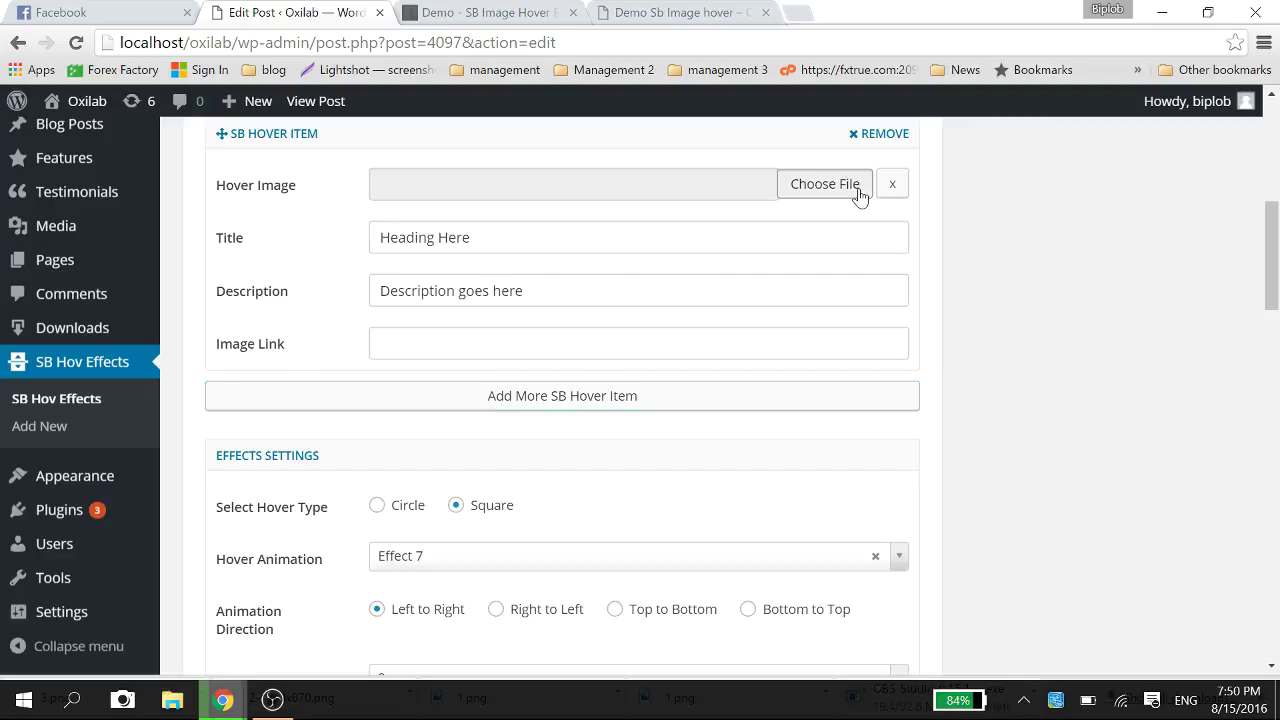
pyautogui.click(845, 185)
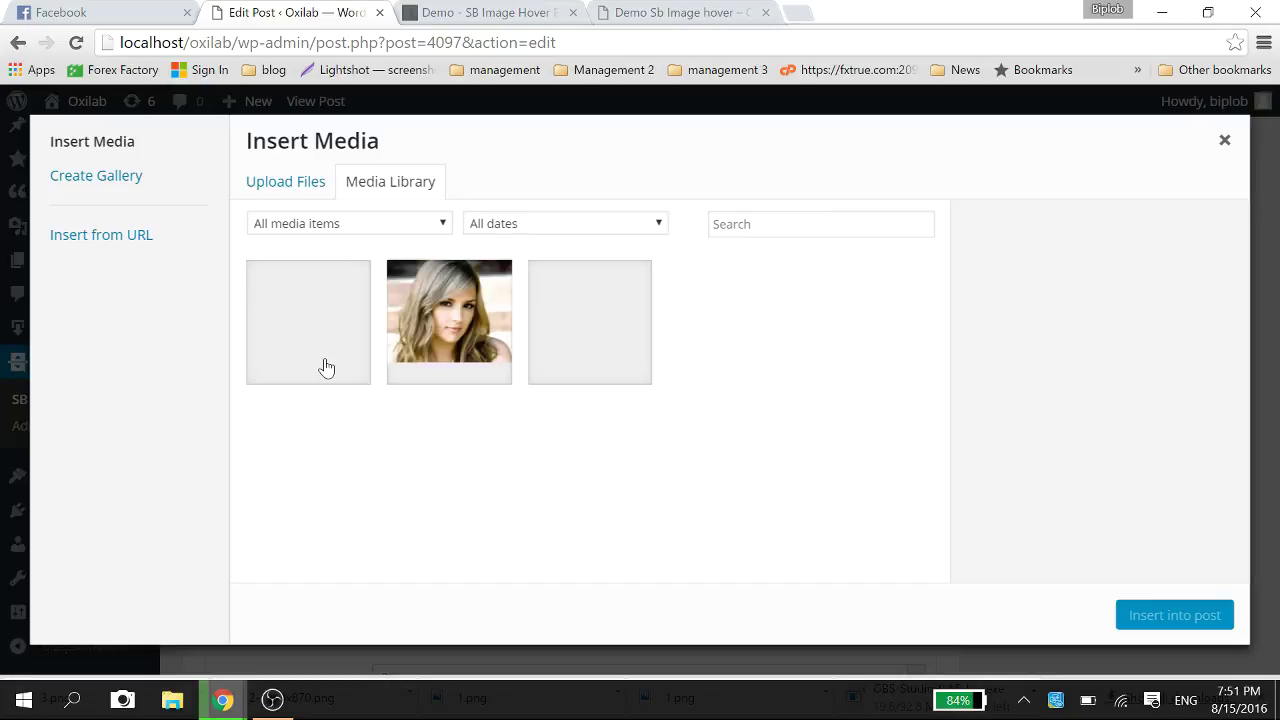
pyautogui.click(325, 366)
pyautogui.click(1174, 616)
pyautogui.scroll(-2, 492, 390)
pyautogui.click(500, 435)
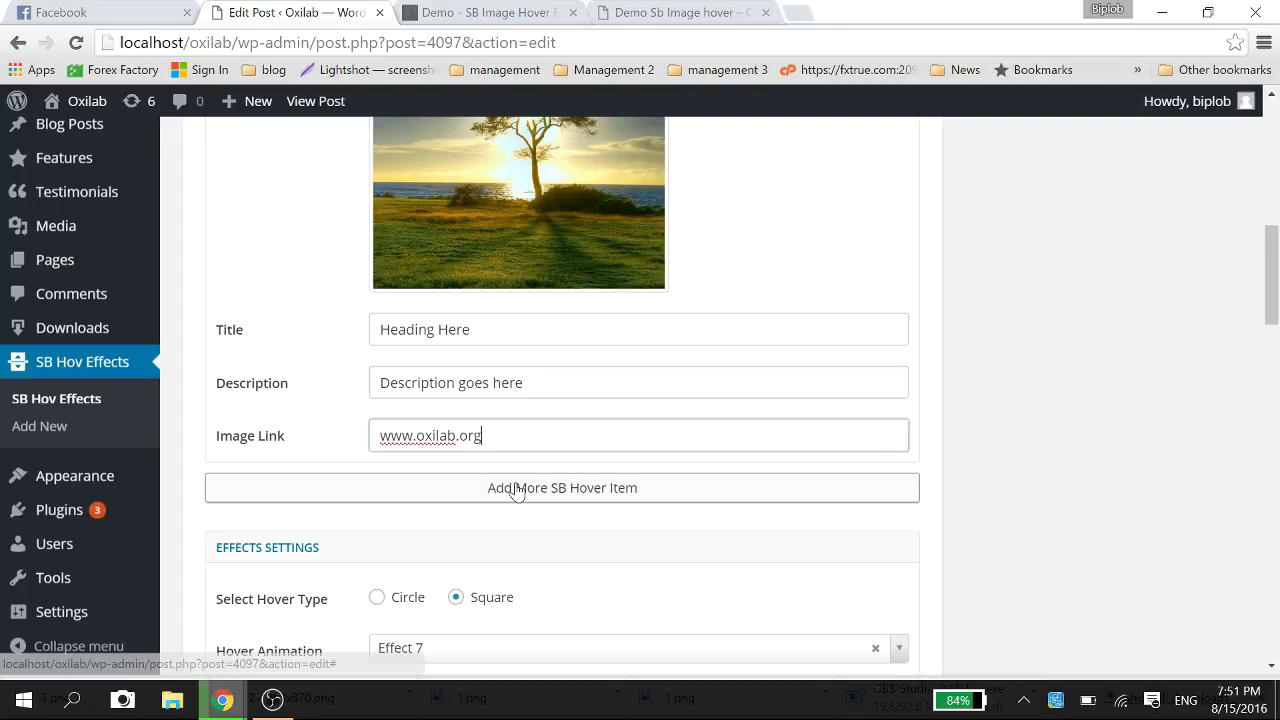
pyautogui.scroll(1, 1006, 498)
pyautogui.scroll(1, 1006, 498)
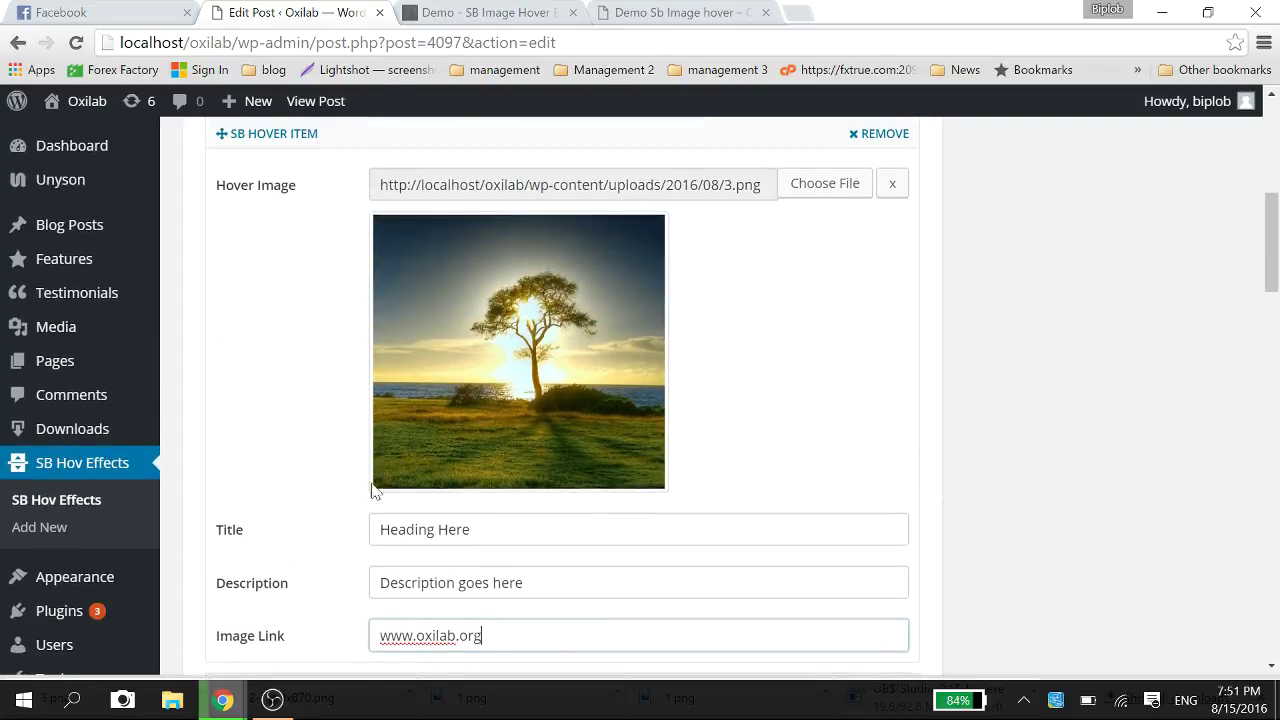
pyautogui.click(381, 529)
pyautogui.write('4th')
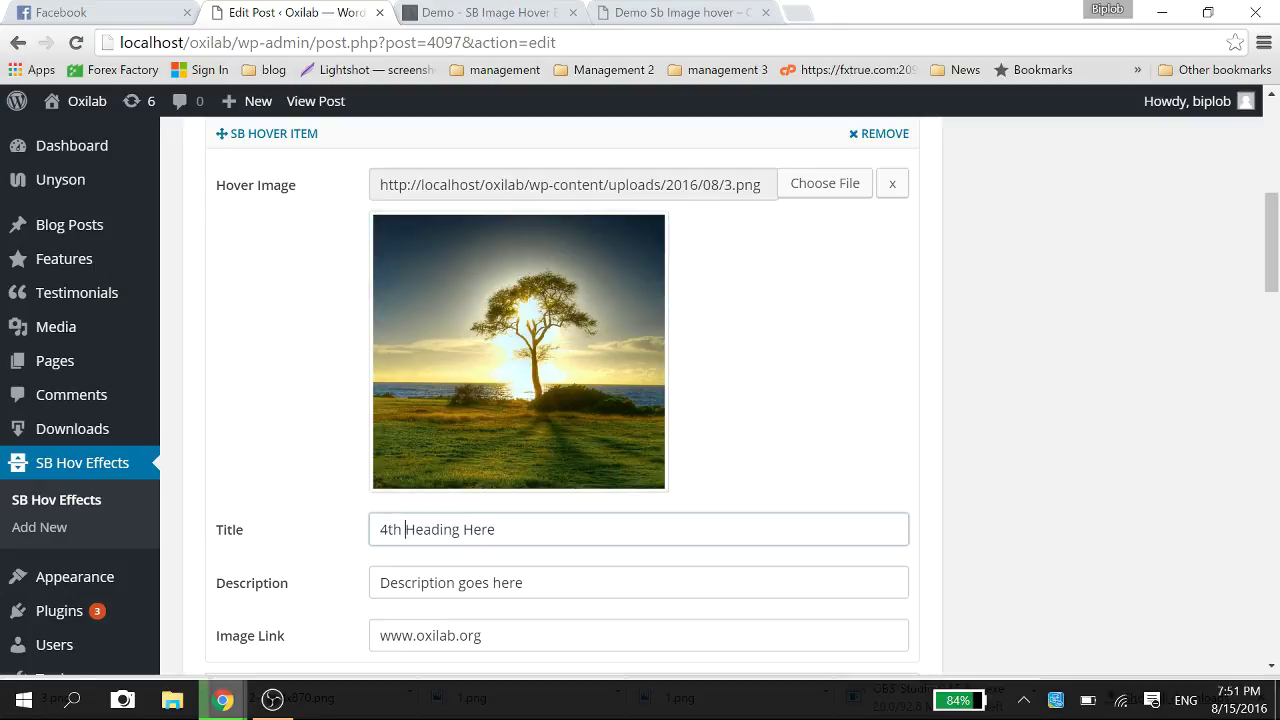
# Step: Set the number of items shown in the display to 4 in the effects settings
pyautogui.scroll(-3, 672, 535)
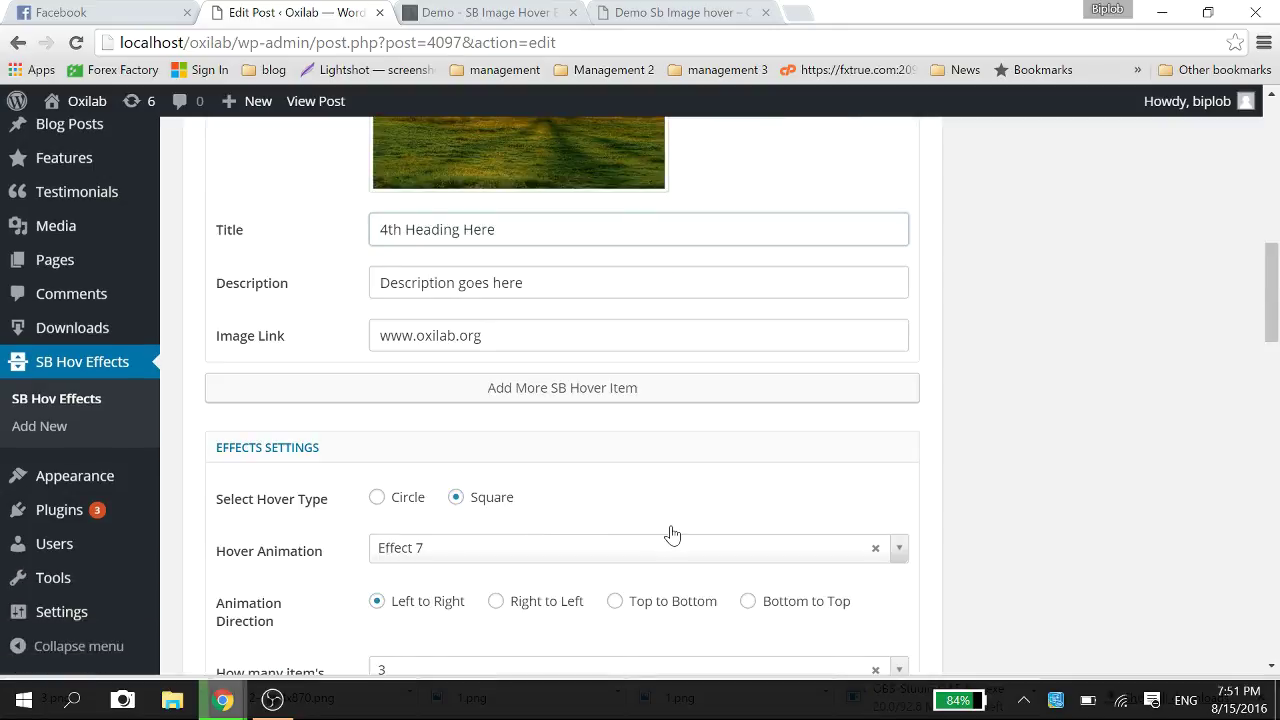
pyautogui.scroll(-2, 672, 535)
pyautogui.click(452, 478)
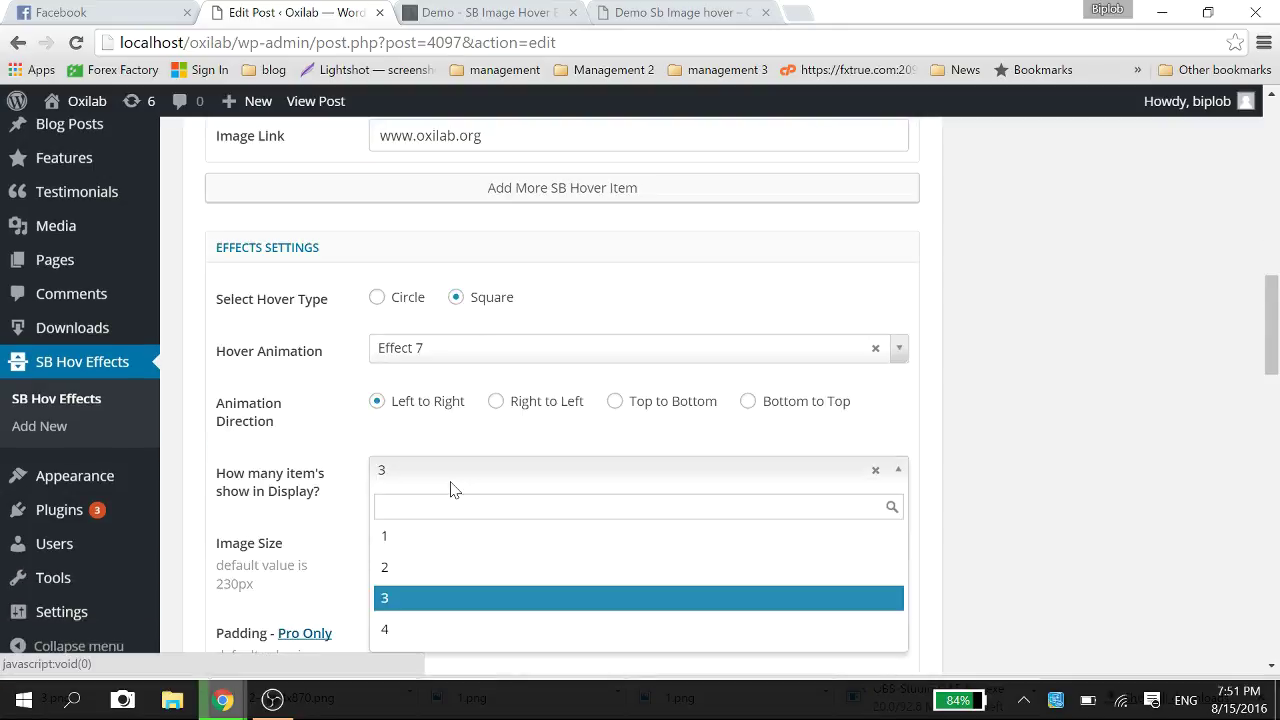
pyautogui.click(421, 630)
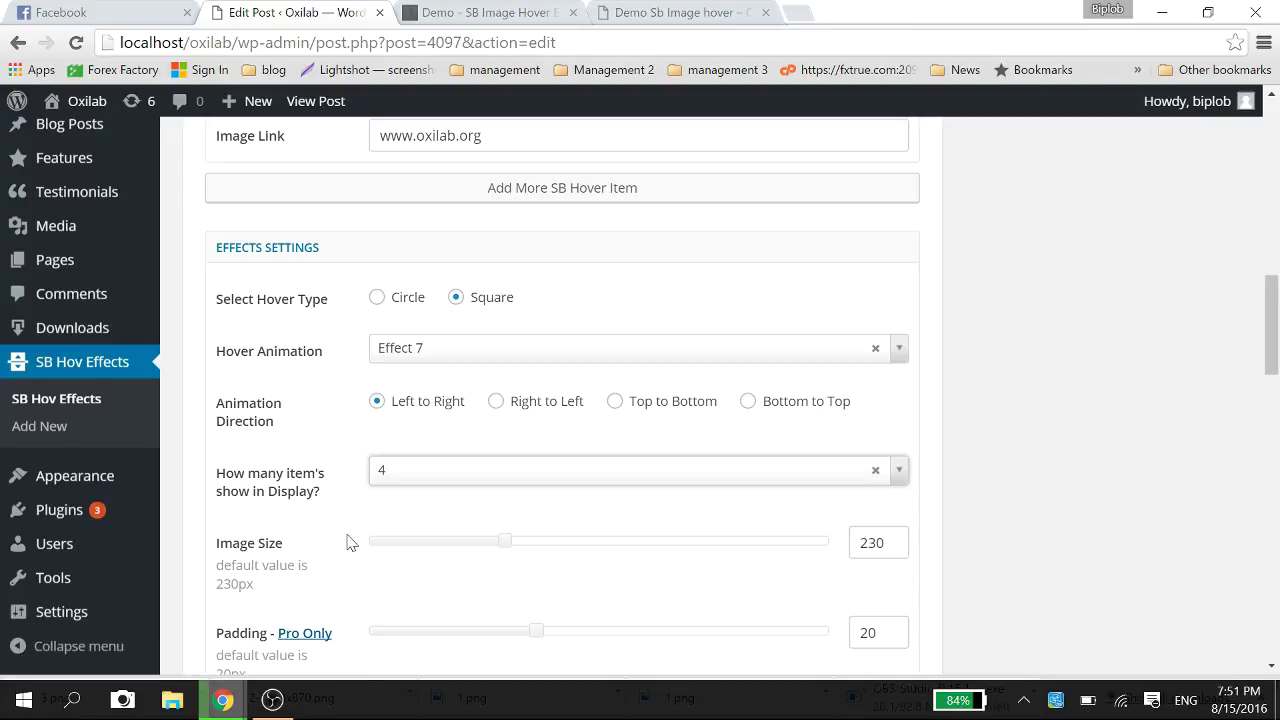
# Step: Update the demo hover effects post and reload the Demo Sb Image hover page to check the four-item layout
pyautogui.moveTo(337, 506); pyautogui.dragTo(226, 473)
pyautogui.click(308, 482)
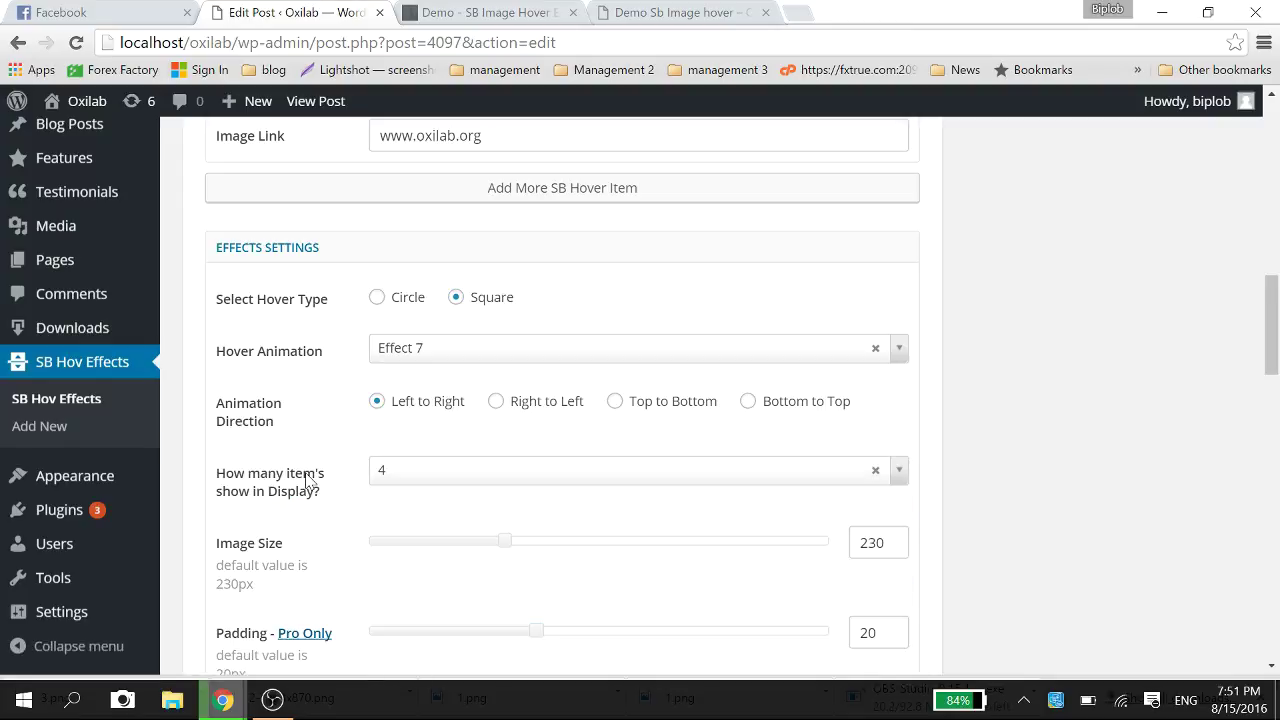
pyautogui.scroll(7, 988, 355)
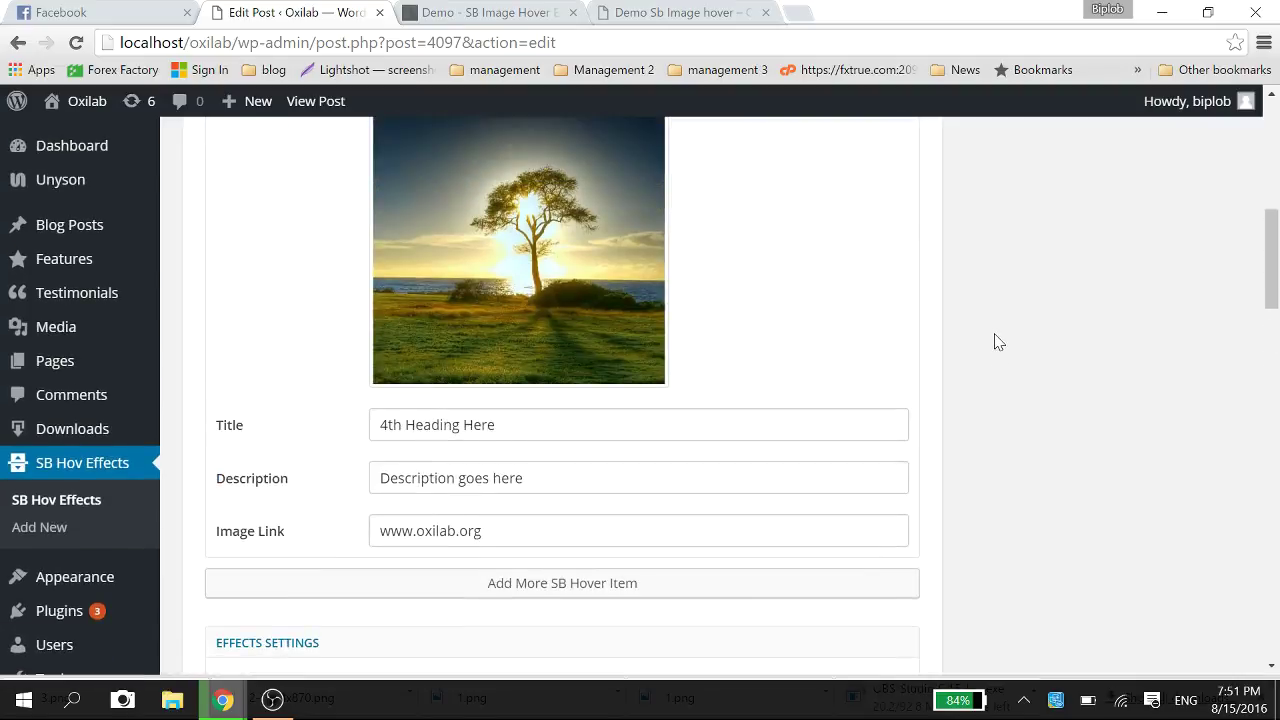
pyautogui.scroll(3, 994, 342)
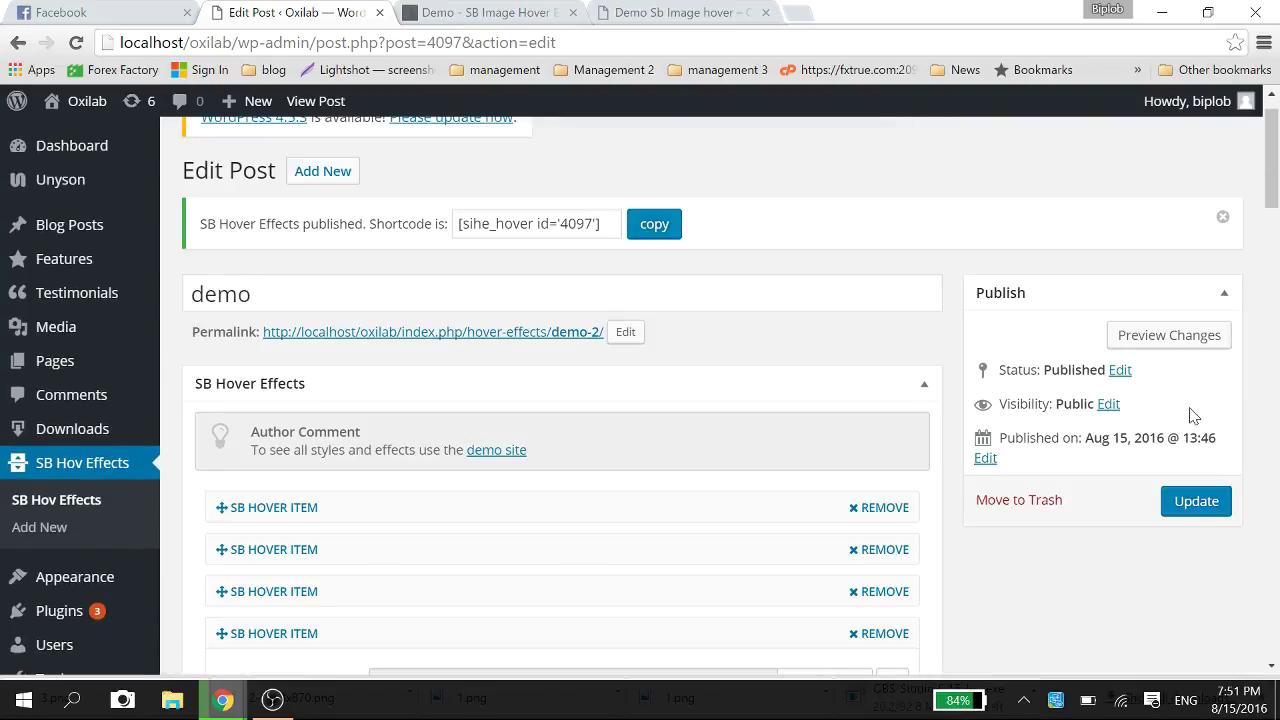
pyautogui.click(1209, 502)
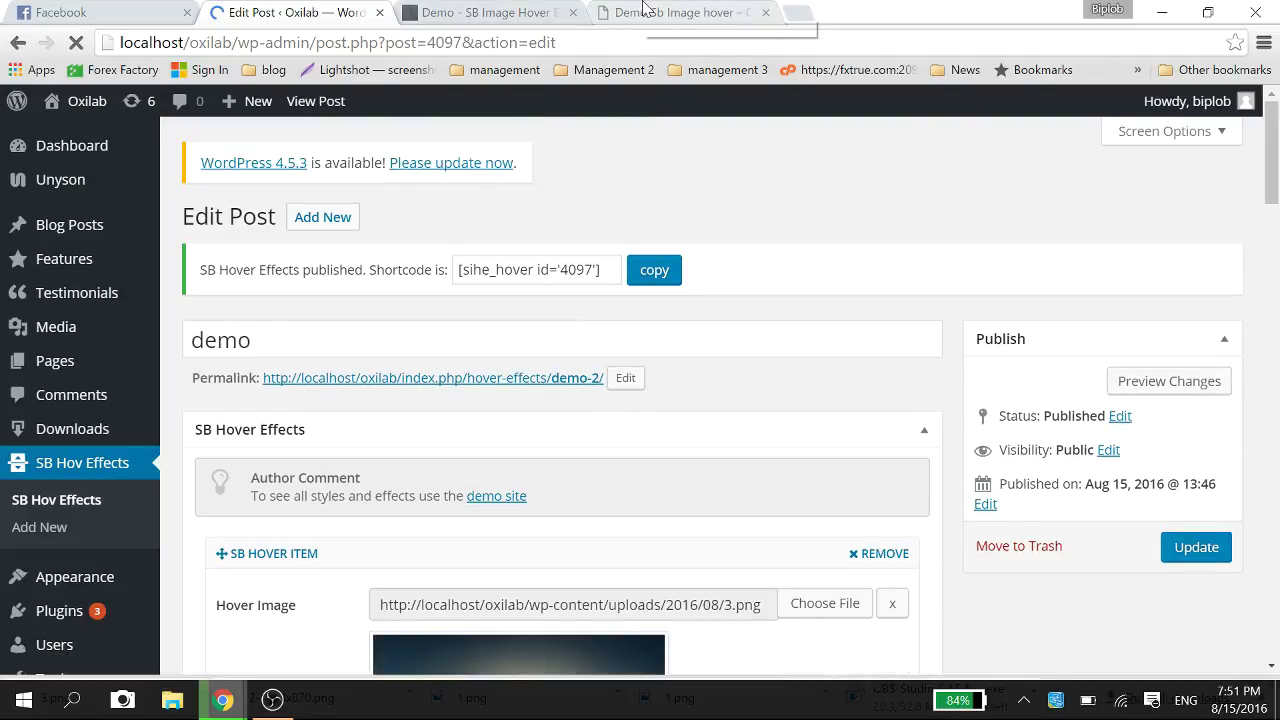
pyautogui.click(675, 12)
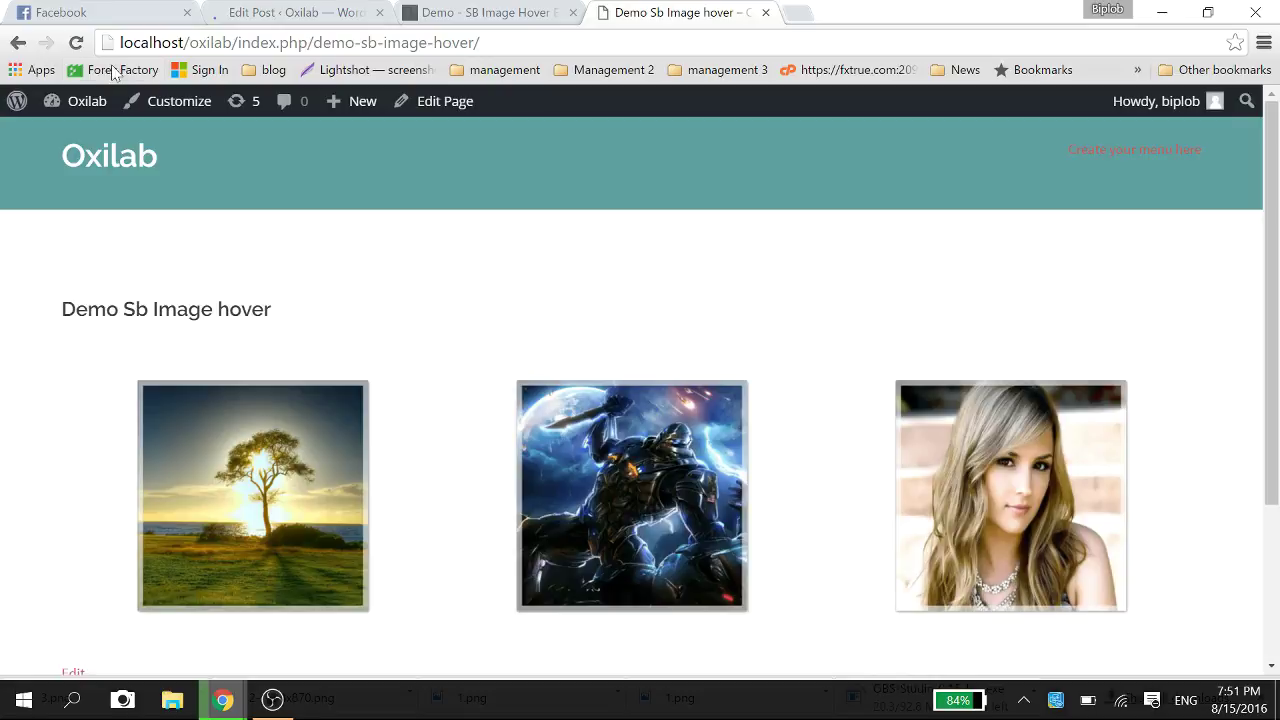
pyautogui.click(75, 43)
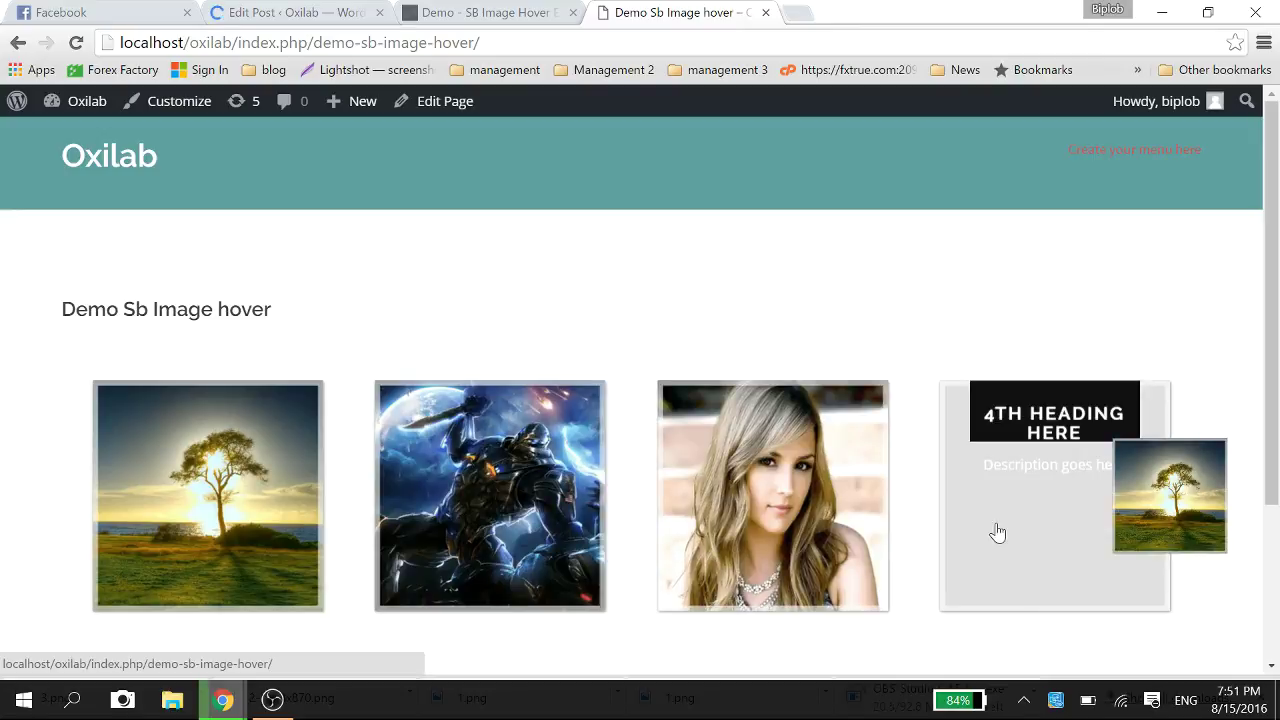
# Step: Return to the demo hover effects post and set the image size to 200 in the effects settings
pyautogui.click(340, 13)
pyautogui.scroll(-8, 668, 366)
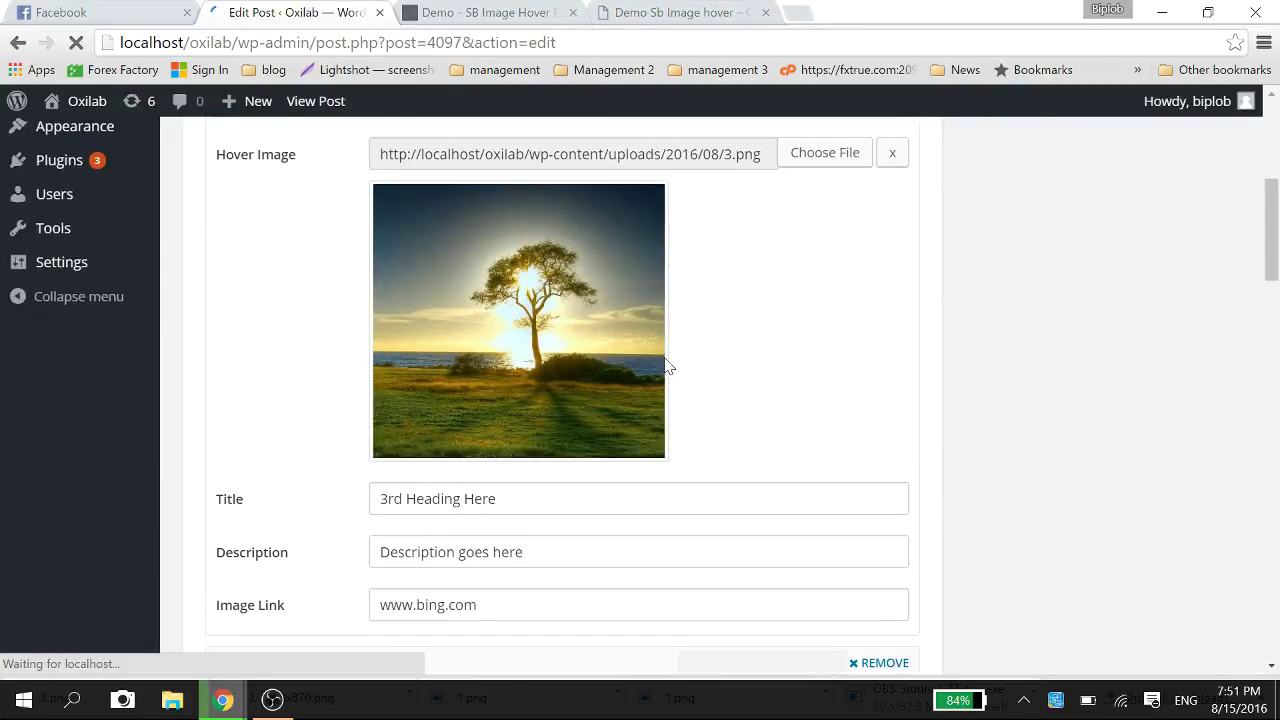
pyautogui.scroll(-3, 590, 562)
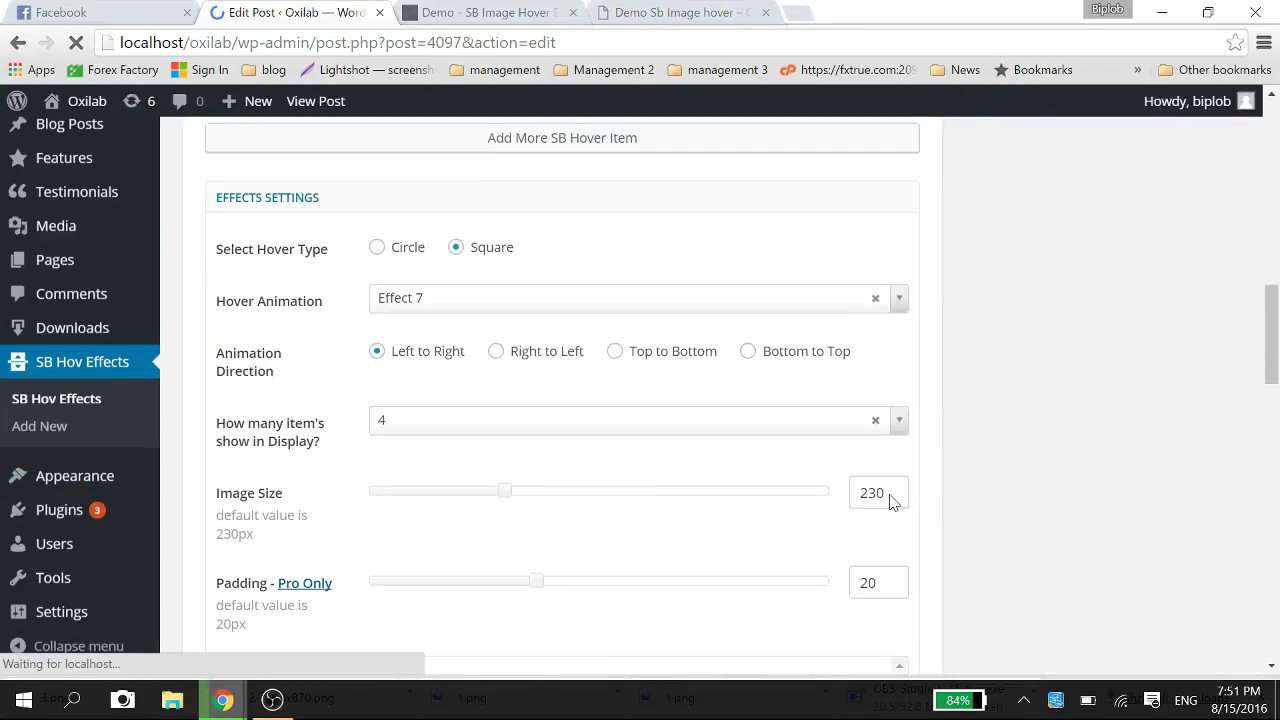
pyautogui.moveTo(508, 497); pyautogui.dragTo(424, 494)
# Step: Update the hover effects post and reload the Demo Sb Image hover page to check the new image size
pyautogui.scroll(1, 1107, 430)
pyautogui.scroll(10, 1107, 430)
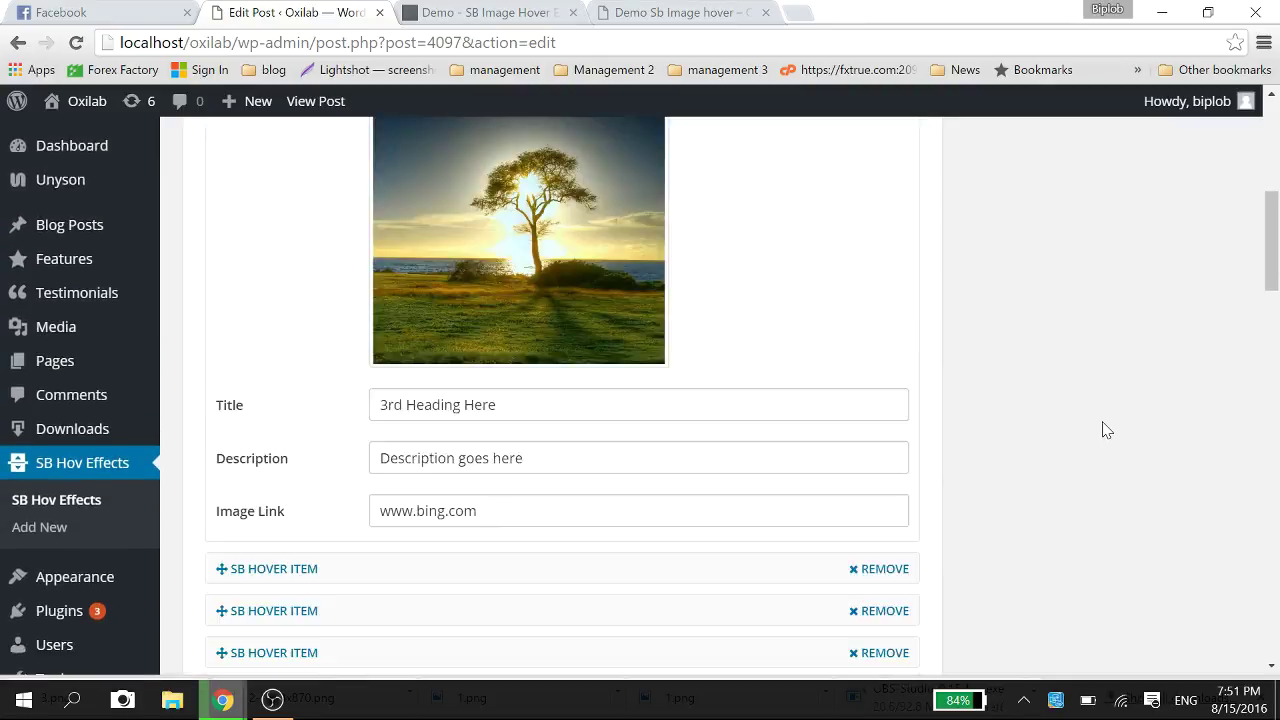
pyautogui.click(1182, 458)
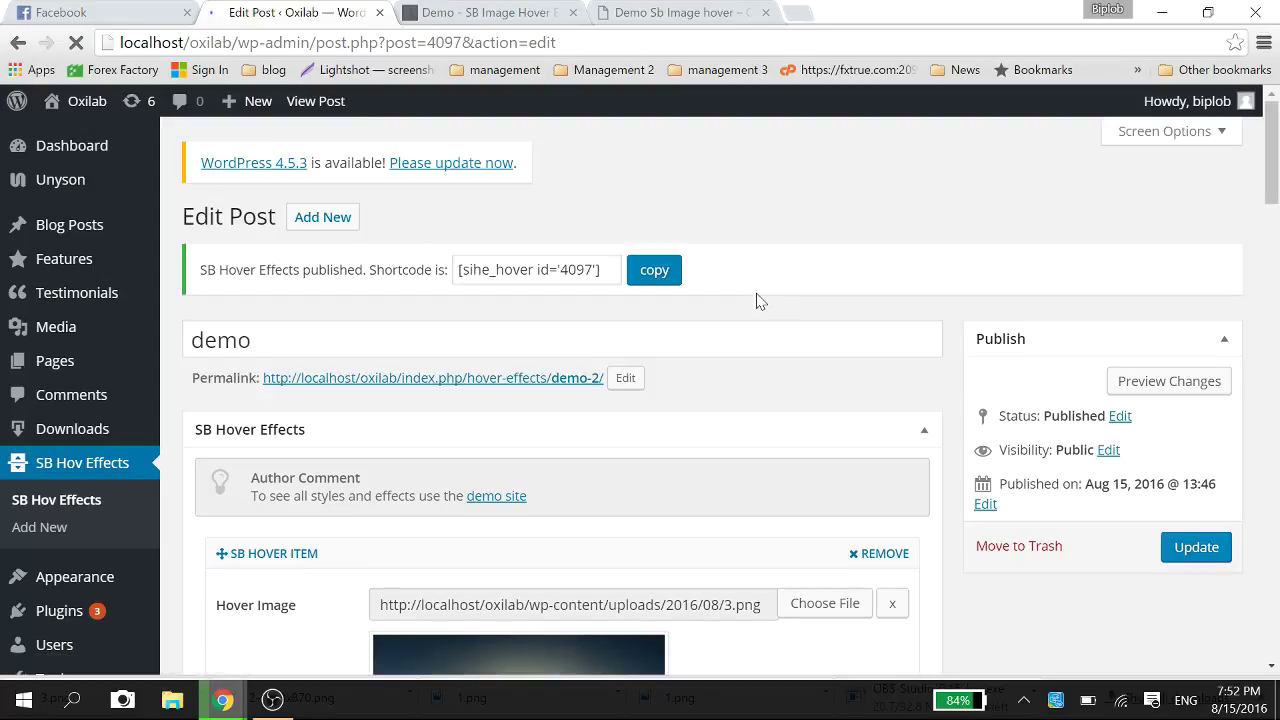
pyautogui.click(727, 9)
pyautogui.click(80, 44)
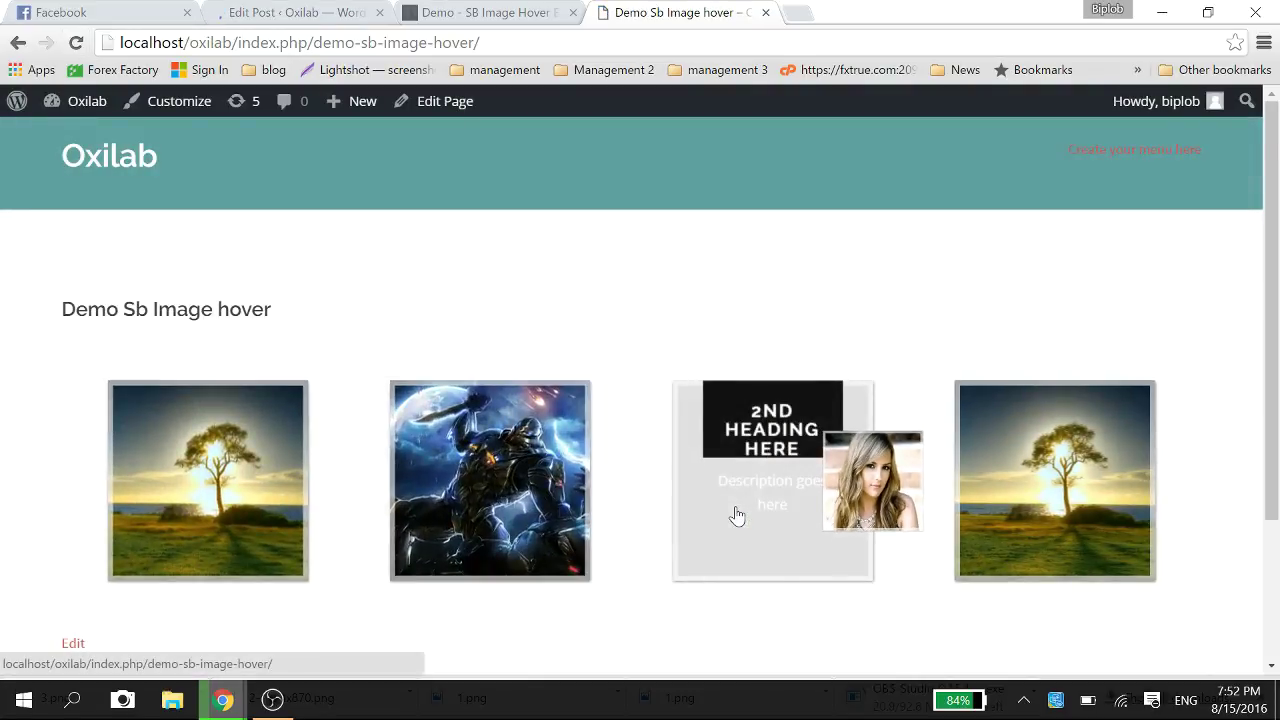
# Step: Go back to the hover effects post and examine the Padding and Custom CSS options in the effects settings
pyautogui.click(288, 12)
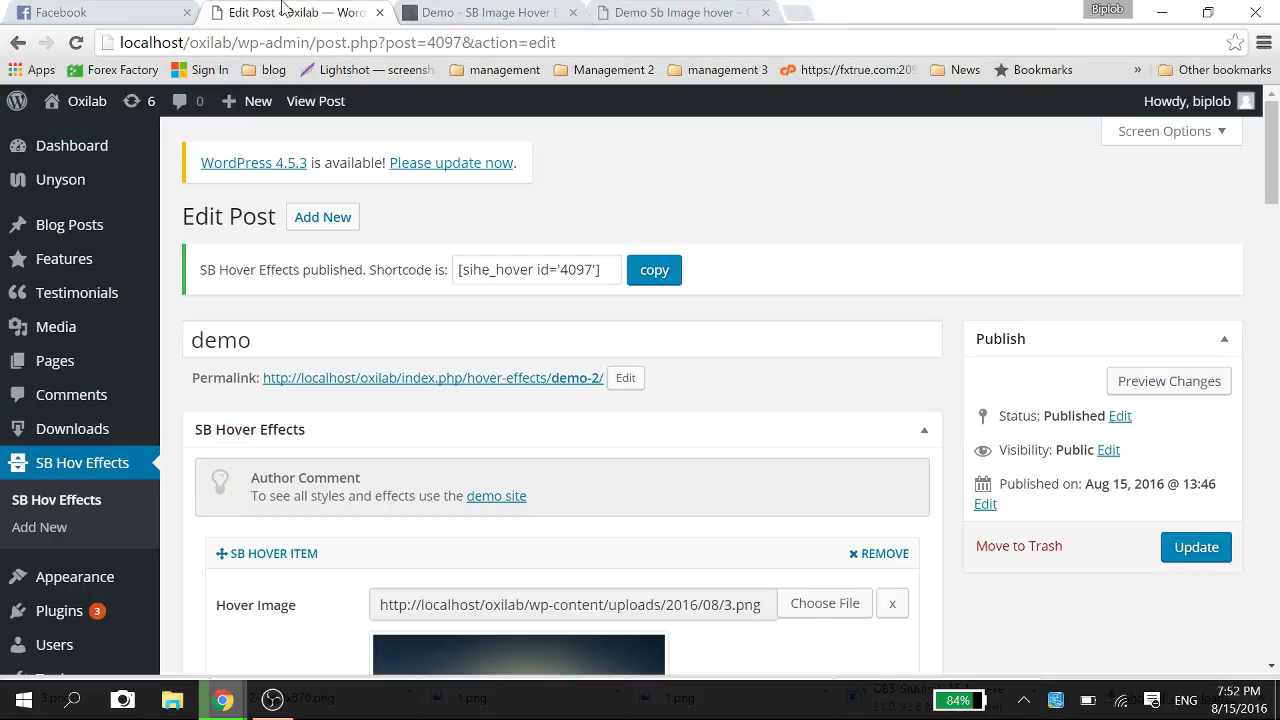
pyautogui.scroll(-5, 672, 462)
pyautogui.scroll(-3, 674, 460)
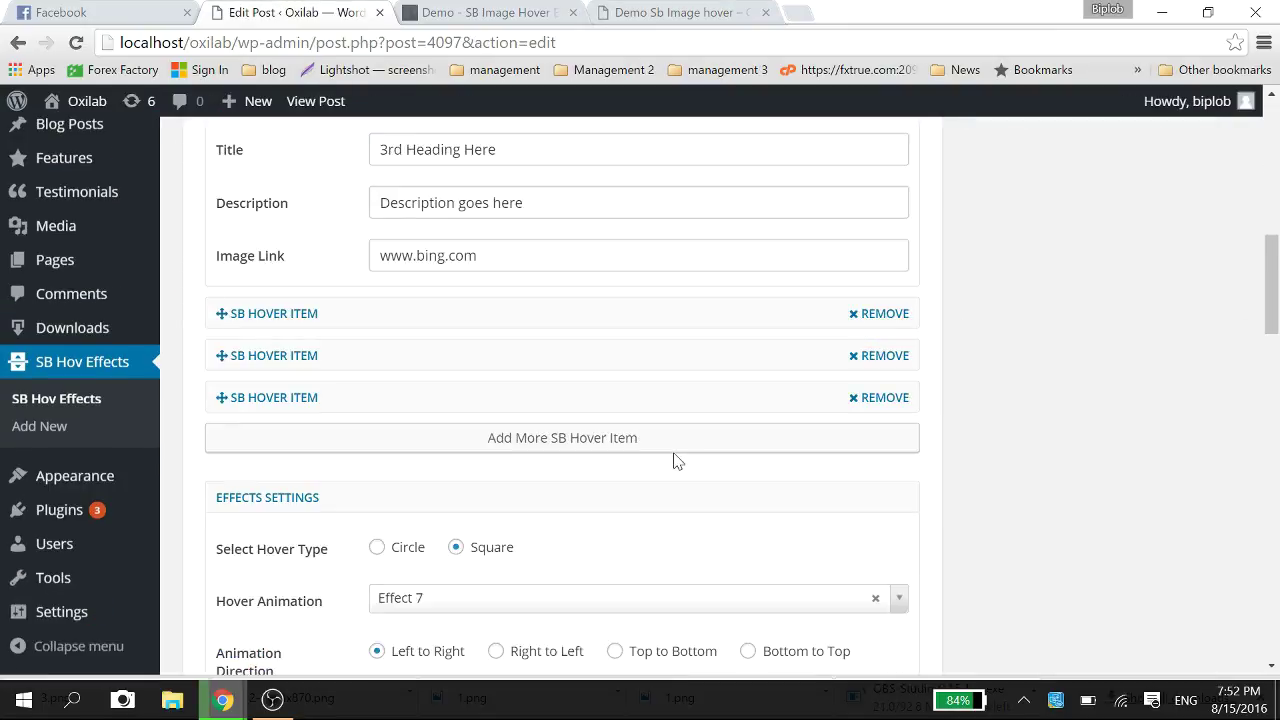
pyautogui.scroll(-2, 451, 443)
pyautogui.scroll(-4, 432, 497)
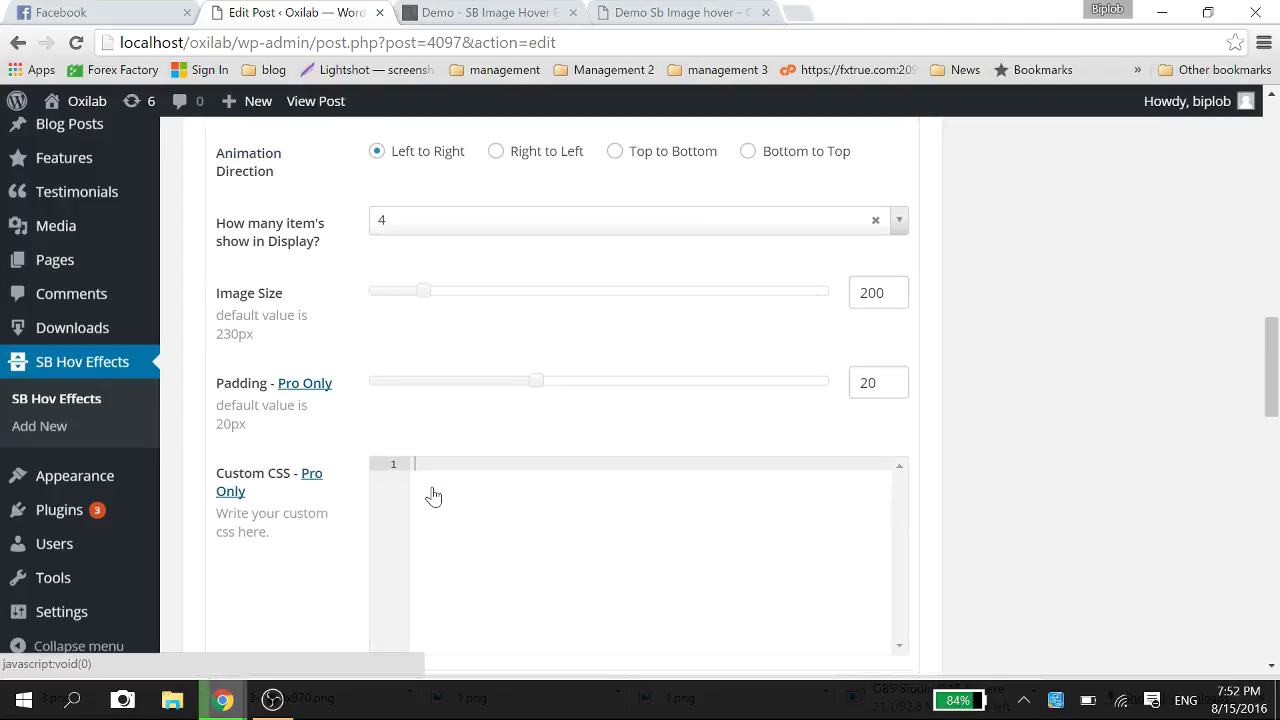